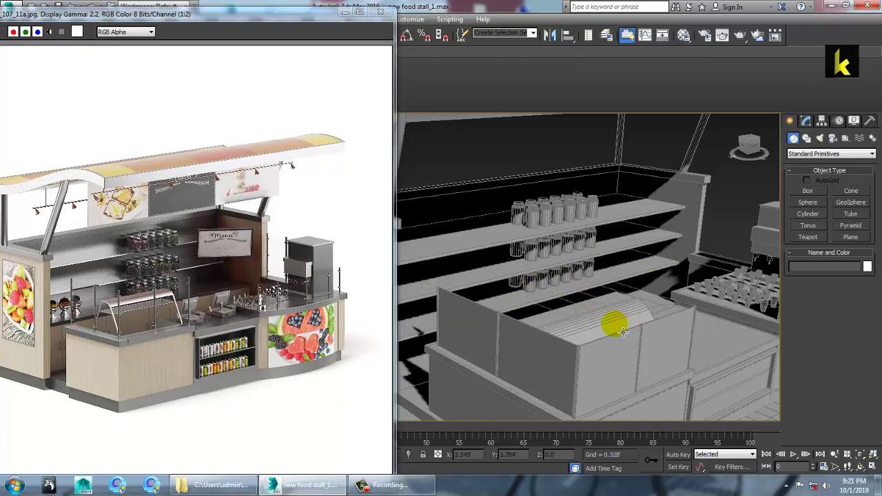
- Create a low rectangular box with AutoGrid on the counter beside the glasses, following the cash register base in the reference image
scroll(623, 330, "up", 1)
middle_click_drag(678, 334, 599, 308)
scroll(670, 319, "up", 3)
middle_click_drag(682, 318, 636, 318)
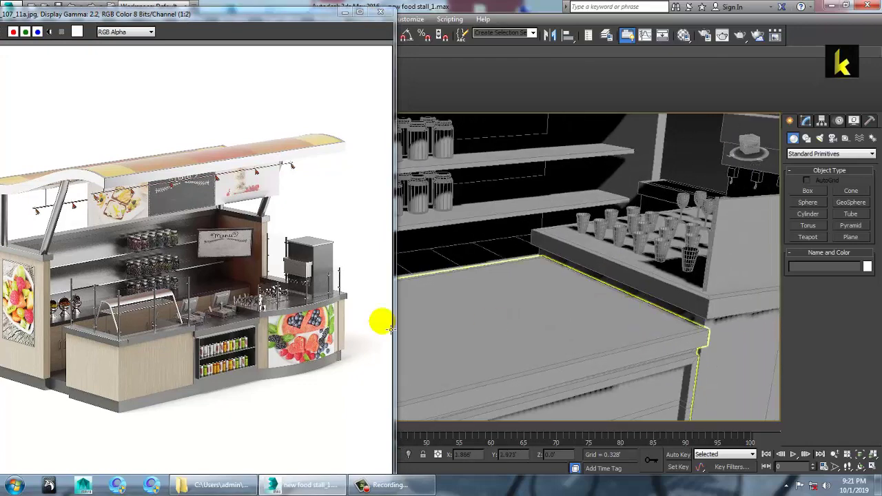
left_click(230, 320)
scroll(221, 314, "up", 1)
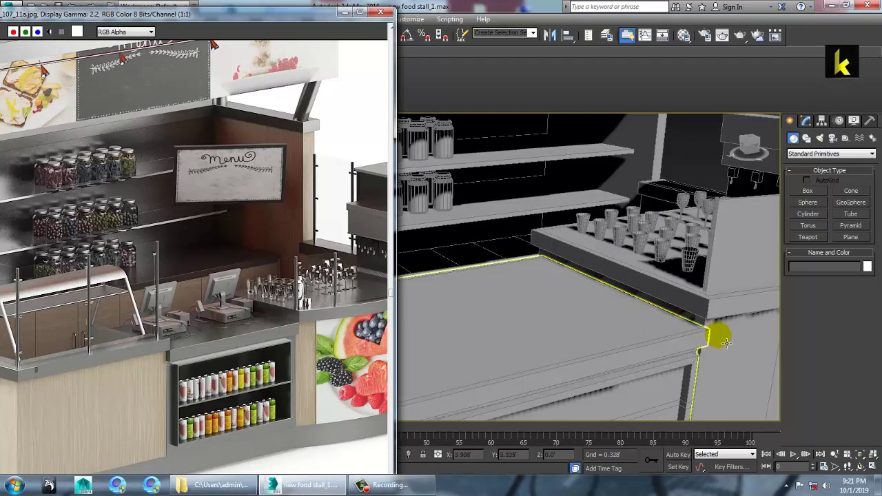
scroll(236, 310, "up", 1)
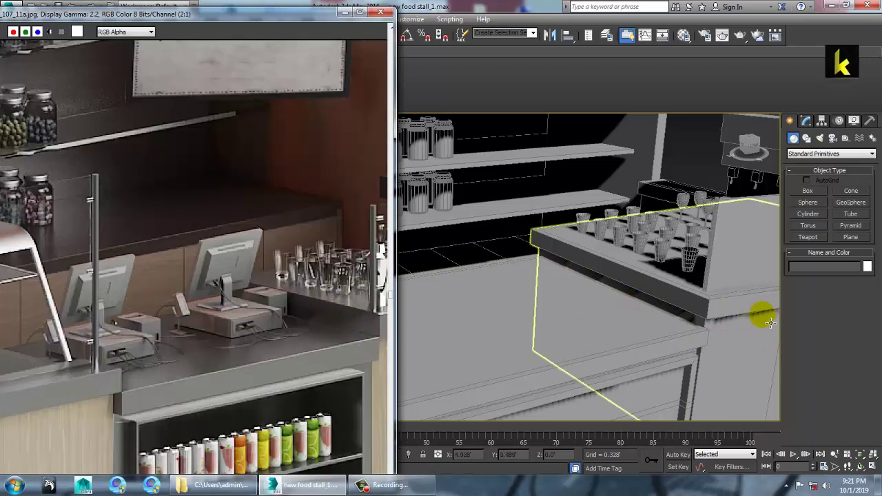
middle_click_drag(592, 317, 790, 235)
left_click(807, 190)
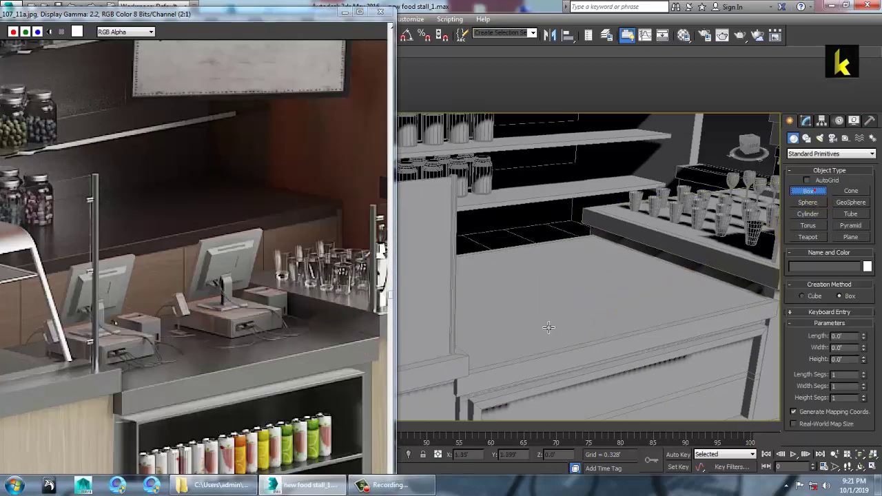
mouse_move(585, 255)
left_mouse_down()
mouse_move(597, 305)
mouse_move(606, 304)
left_mouse_up()
left_click(606, 283)
key("w")
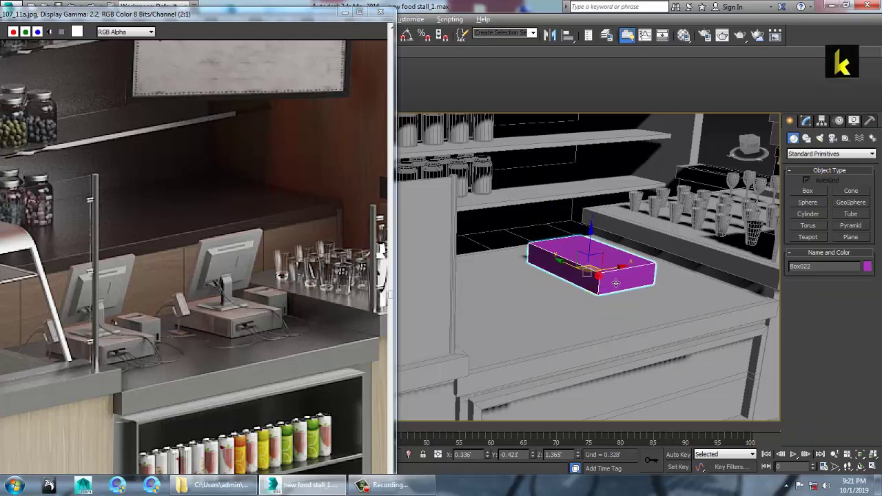
- Convert the new register base box on the counter to an editable poly
scroll(618, 285, "up", 6)
scroll(617, 279, "down", 8)
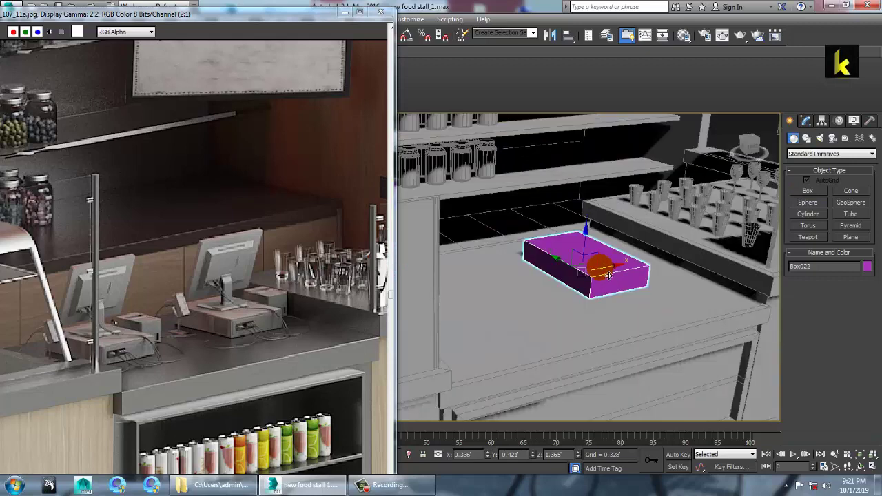
right_click(577, 260)
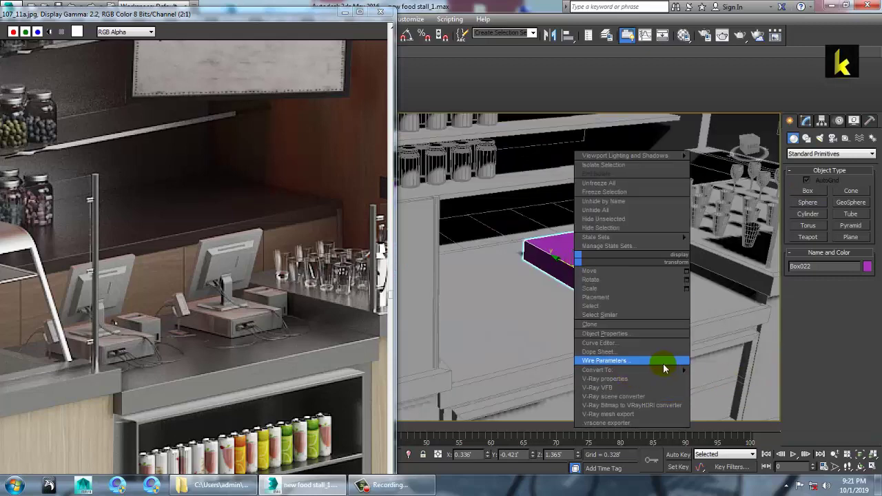
mouse_move(662, 369)
left_click(732, 378)
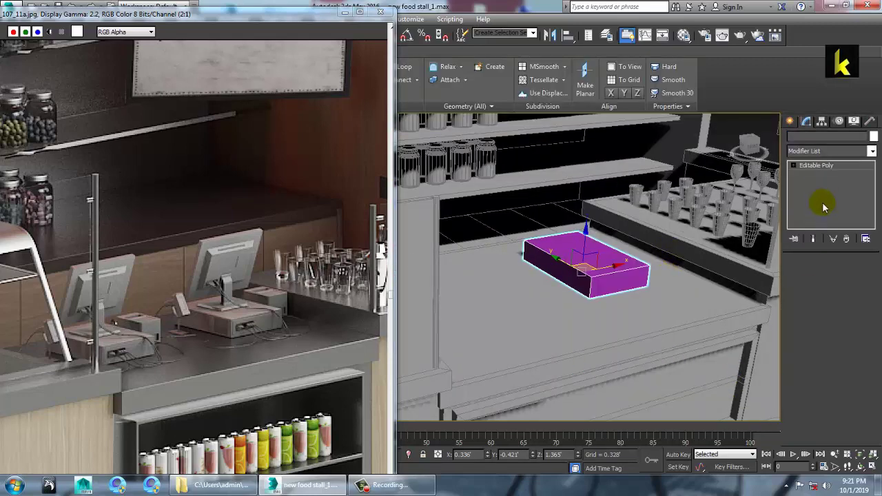
- Connect the base box's long edges with 6 segments, pinch -74 and slide -559, grouping the loops near the front end
left_click(810, 182)
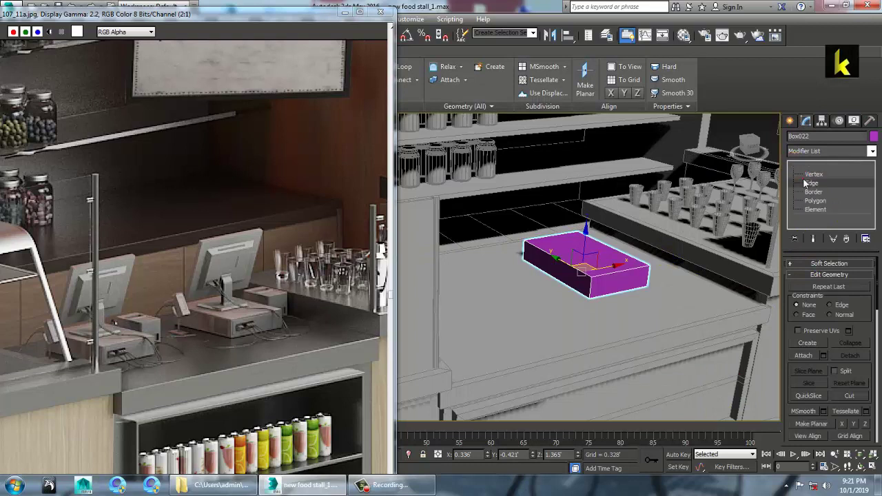
left_click(571, 265)
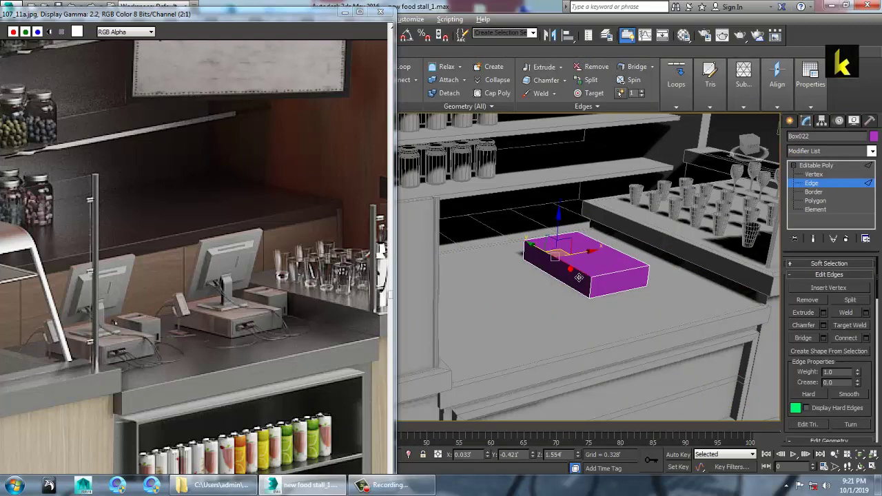
key("alt+r")
left_click(866, 339)
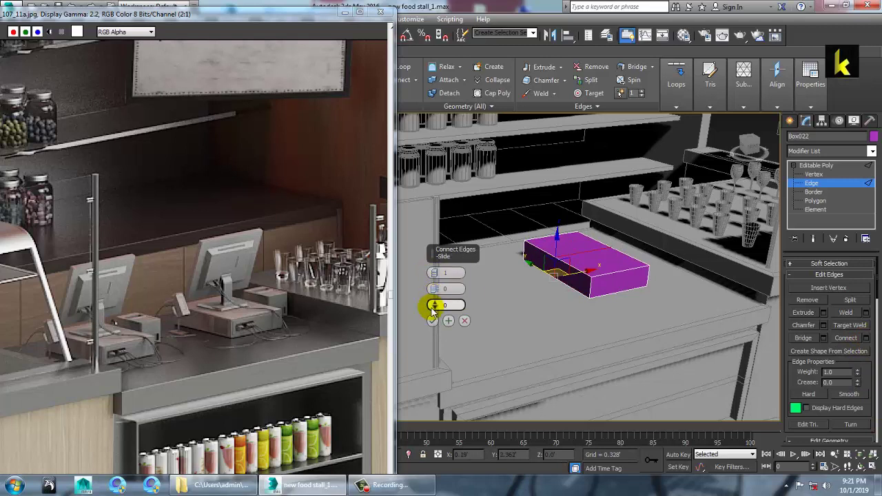
left_click_drag(464, 344, 464, 345)
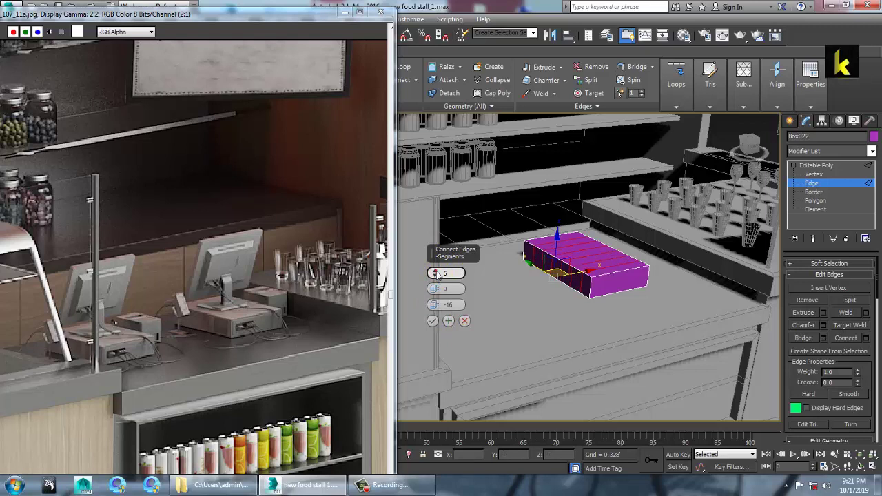
left_click_drag(446, 335, 438, 306)
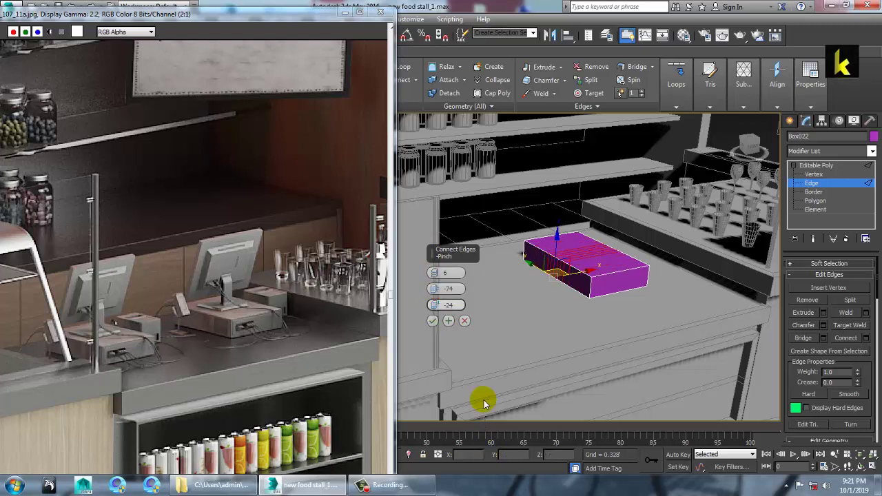
left_click_drag(551, 145, 848, 490)
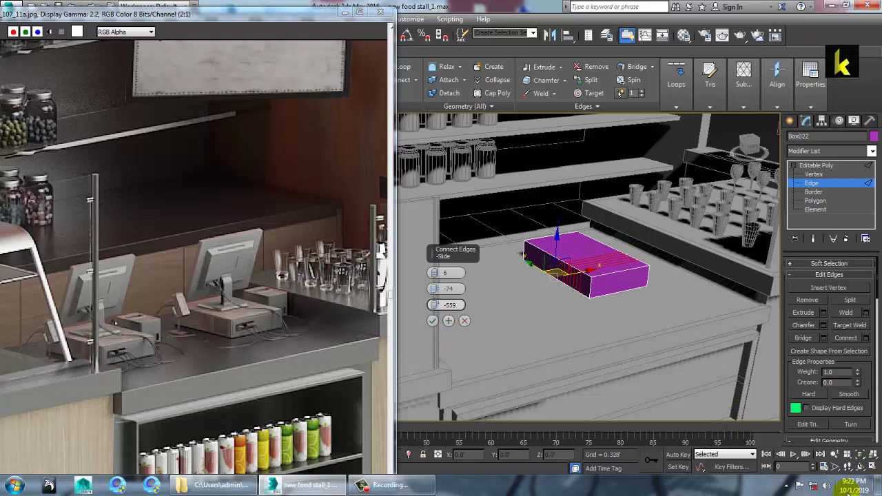
left_click(433, 320)
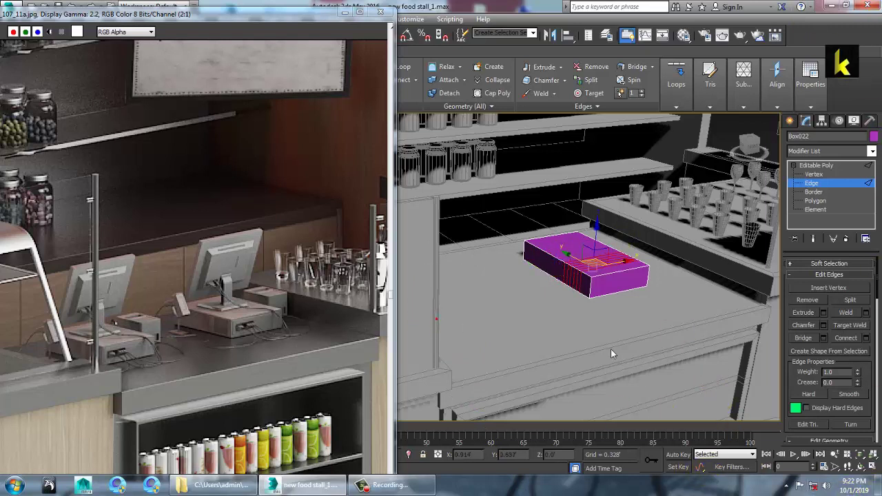
- Connect the base box's vertical edges with 2 segments, pinch 57 and slide 0
scroll(714, 331, "up", 5)
middle_click_drag(574, 283, 666, 314)
left_click(563, 288)
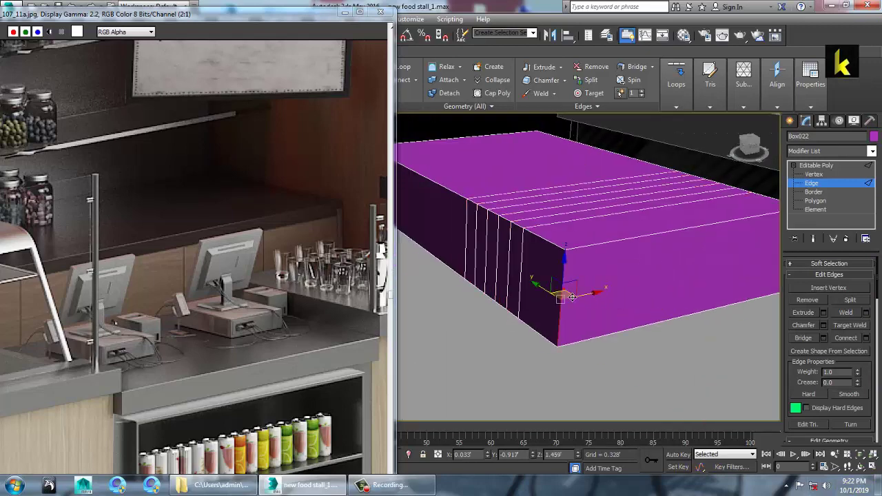
key("alt+r")
left_click(865, 338)
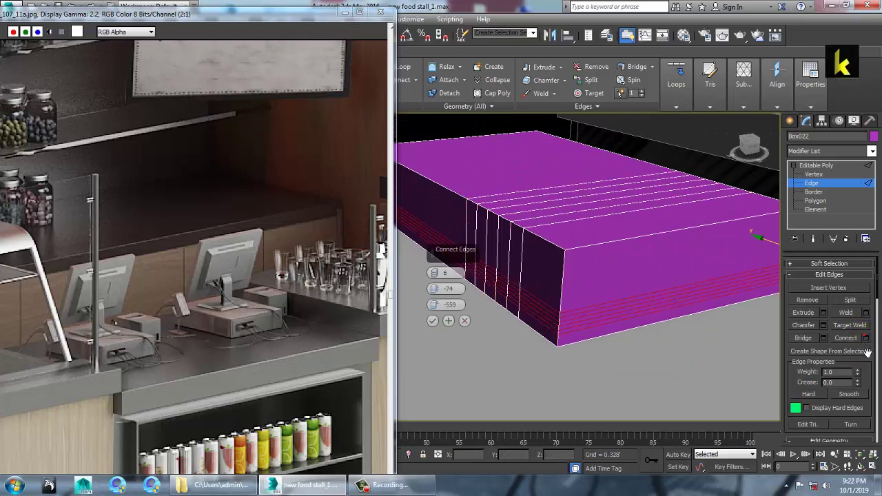
left_click(434, 277)
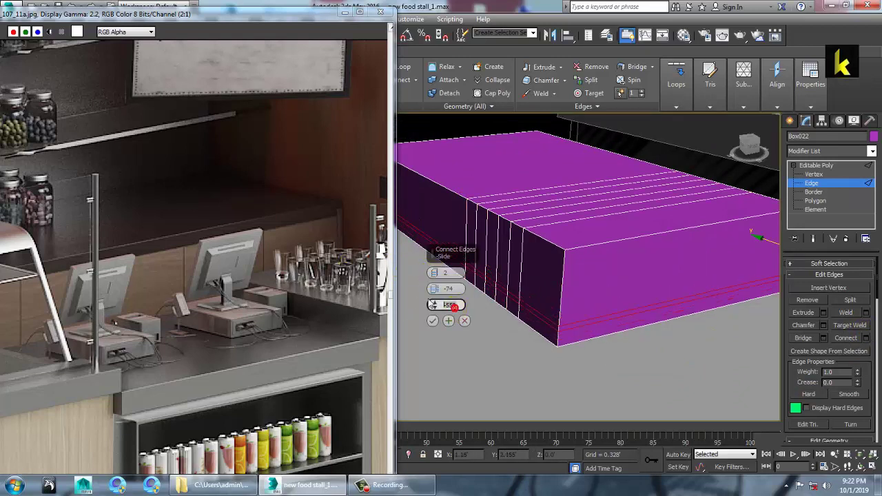
type("0")
right_click(452, 292)
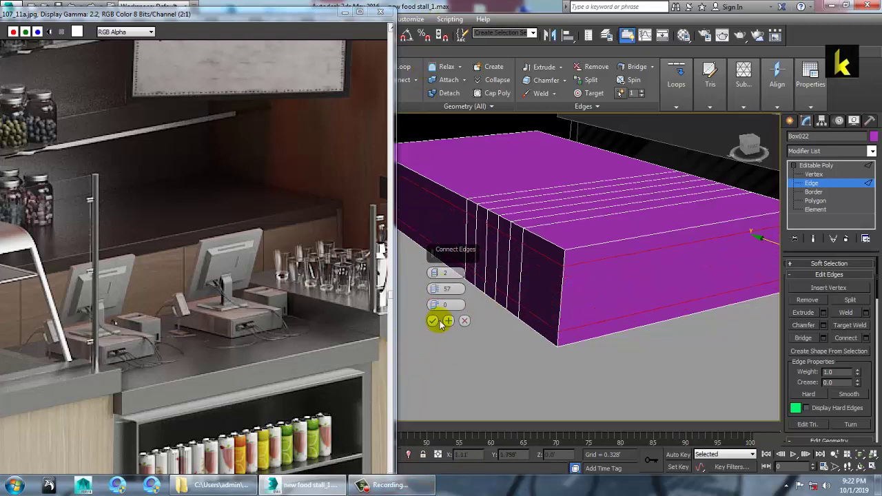
left_click(433, 321)
- Inset the five narrow middle polygons on the base's long side individually, using By Polygon with an amount of 0.006'
key("4")
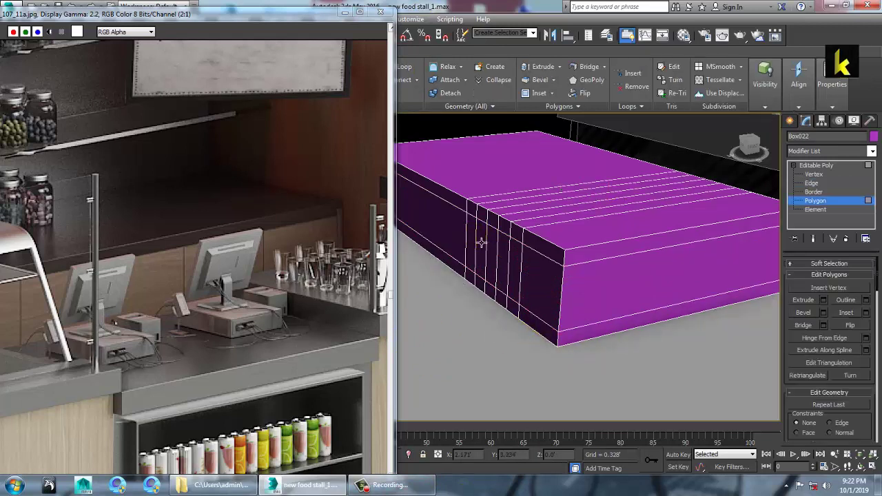
left_click(476, 241)
left_click(493, 261, "ctrl")
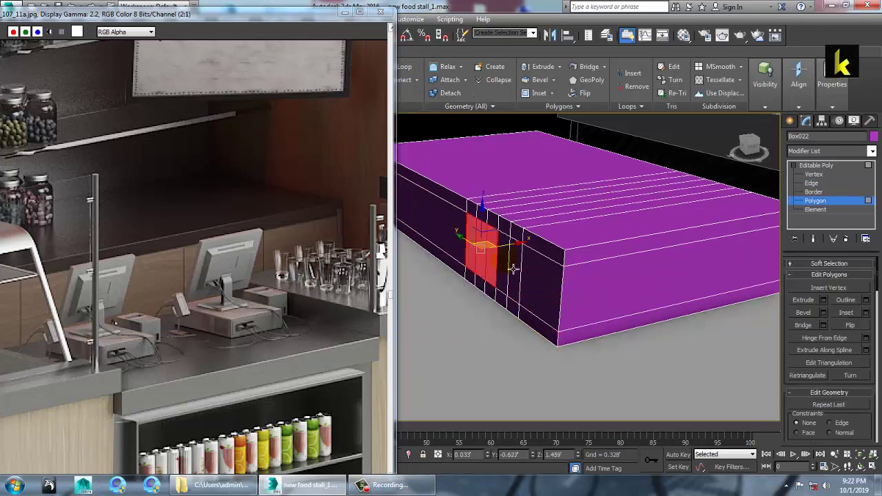
left_click(505, 262, "ctrl")
left_click(513, 266, "ctrl")
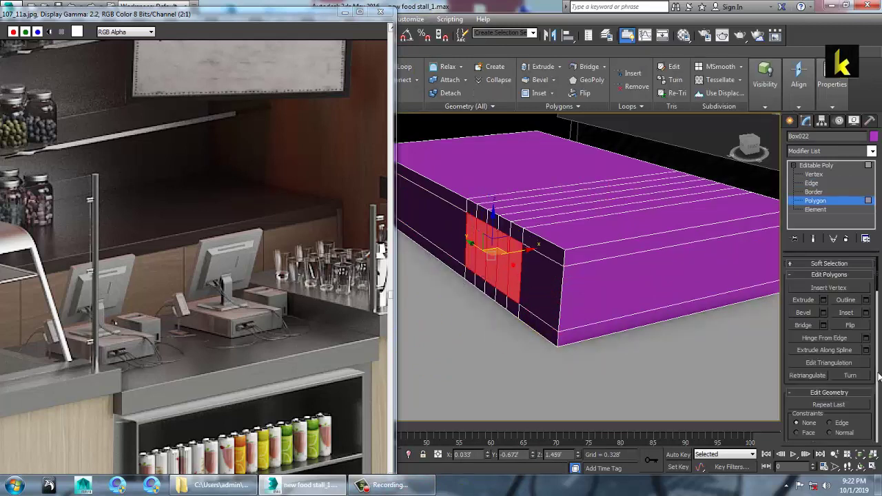
left_click(866, 313)
left_click(442, 273)
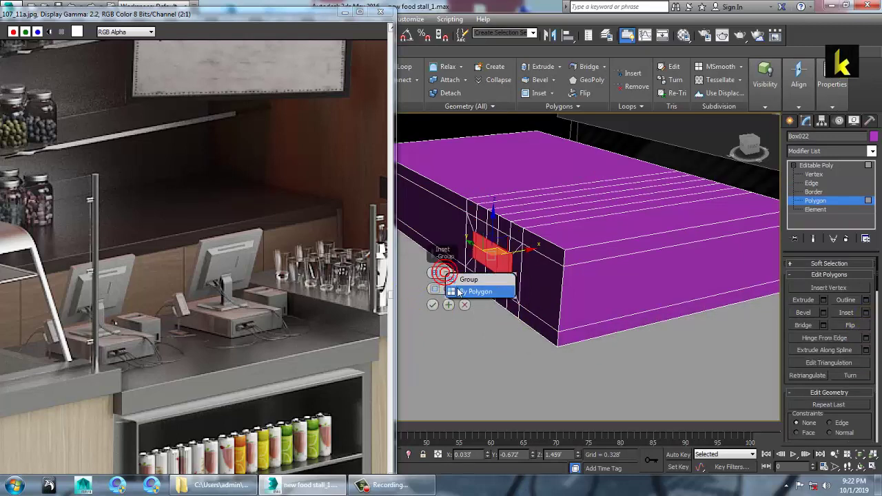
left_click(475, 292)
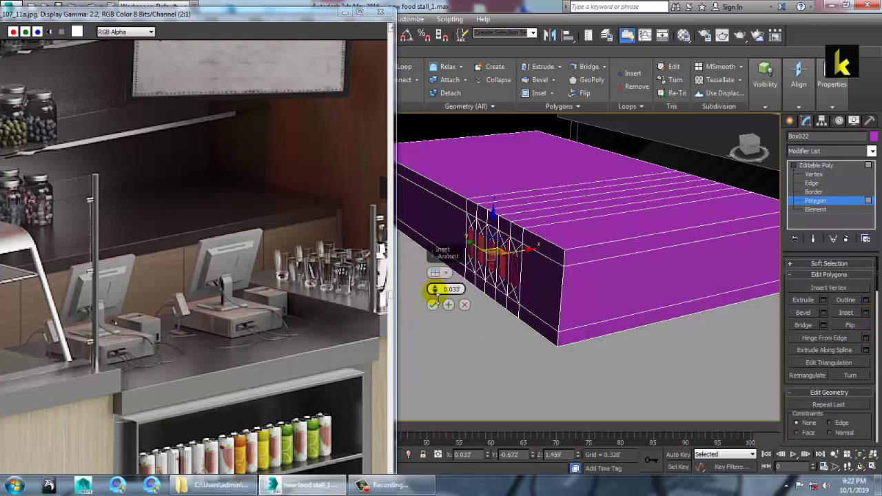
left_click_drag(436, 294, 438, 298)
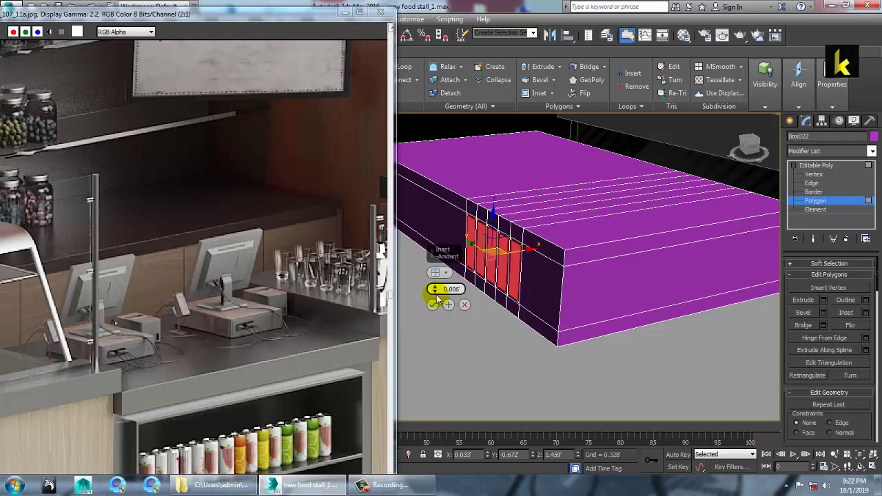
left_click(431, 303)
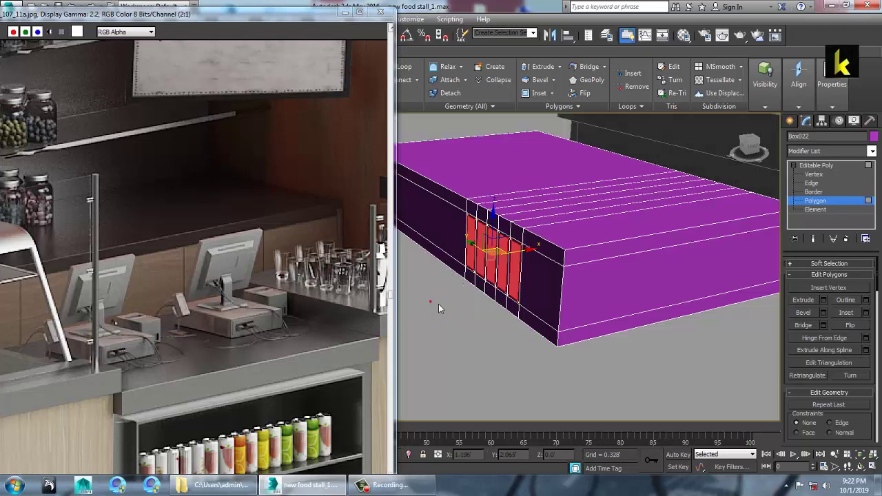
- Extrude the five inset polygons inward with a height of about -0.003' to form vent slots
left_click(823, 300)
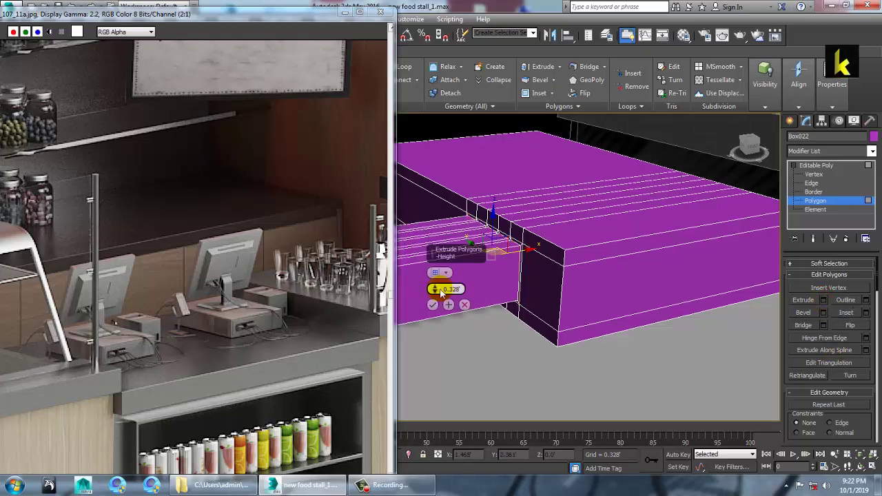
left_click_drag(441, 293, 463, 327)
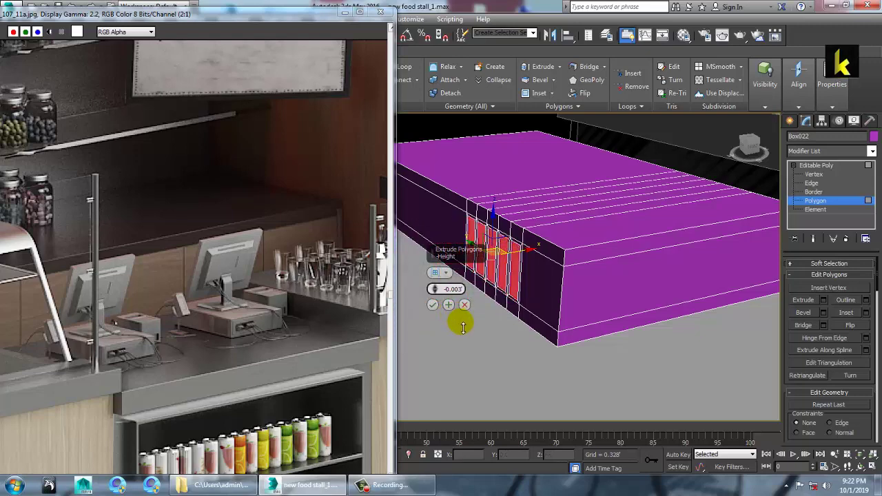
left_click(432, 305)
- Create a thin box about 0.331' by 0.323' and 0.047' high on top of the base, behind the closely spaced edge loops
scroll(433, 302, "down", 8)
middle_click_drag(570, 281, 577, 295, "alt")
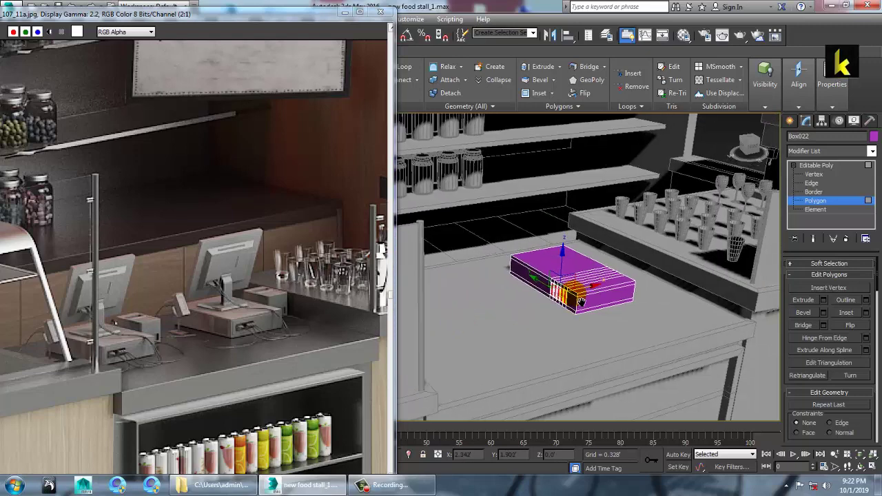
scroll(606, 281, "up", 8)
left_click(790, 120)
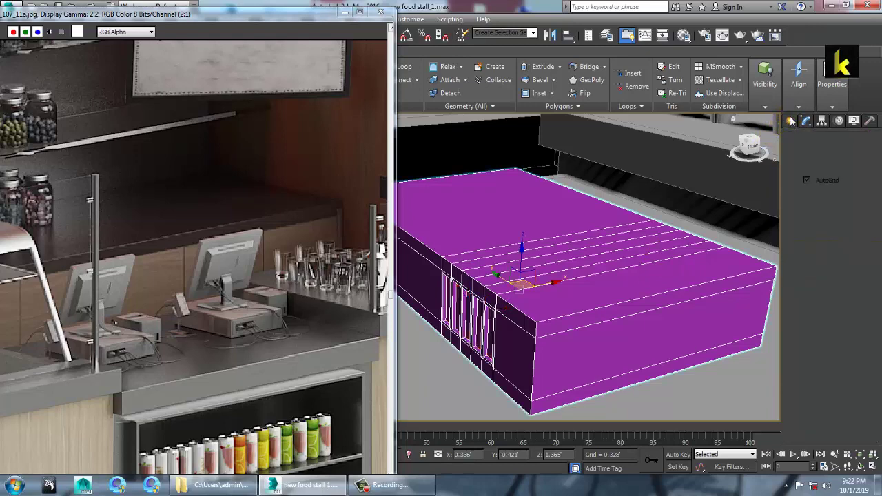
left_click(816, 193)
middle_click_drag(611, 266, 584, 290, "alt")
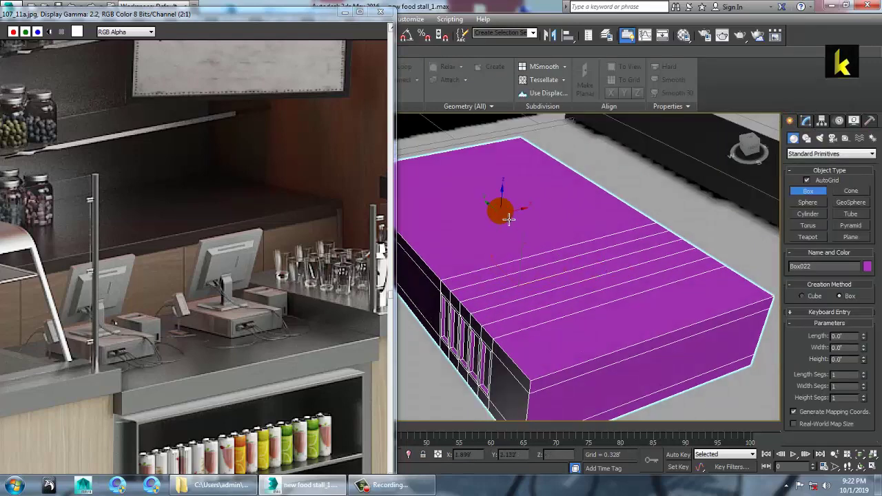
middle_click_drag(508, 216, 546, 243)
left_click_drag(548, 229, 519, 327)
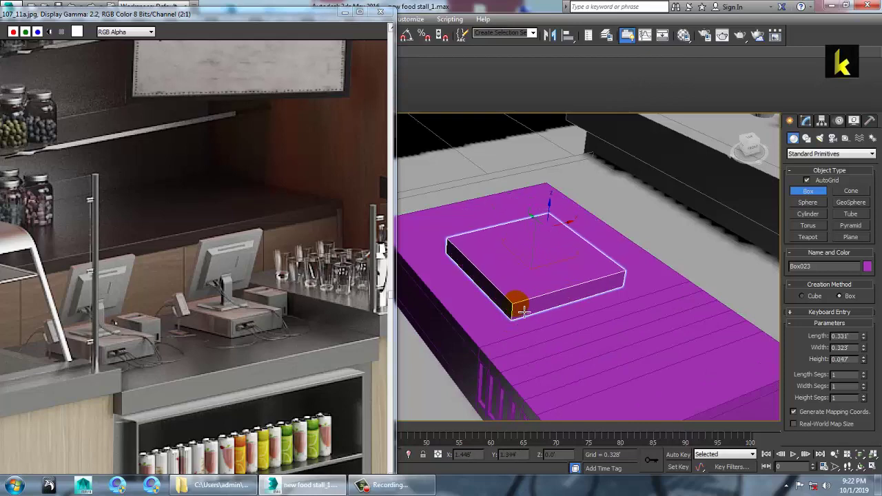
left_click(516, 306)
key("w")
- Convert the thin box on top of the register base to an editable poly
middle_click_drag(565, 271, 585, 268, "alt")
scroll(556, 281, "up", 5)
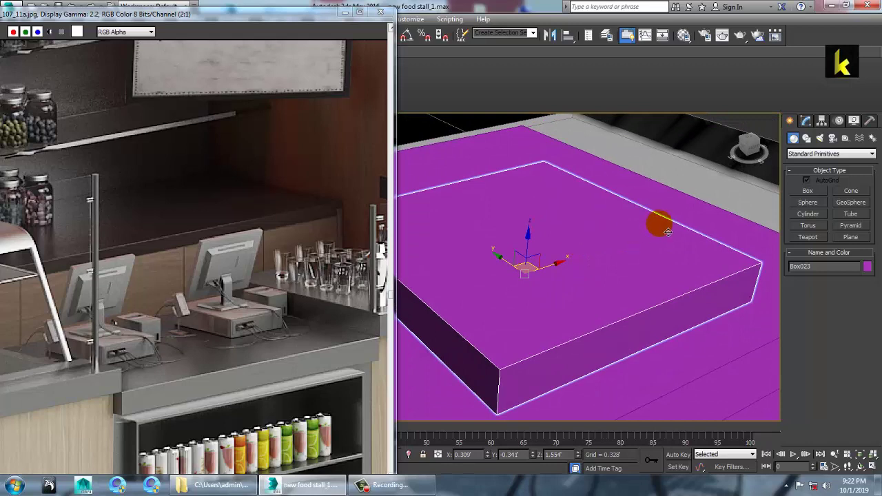
right_click(549, 227)
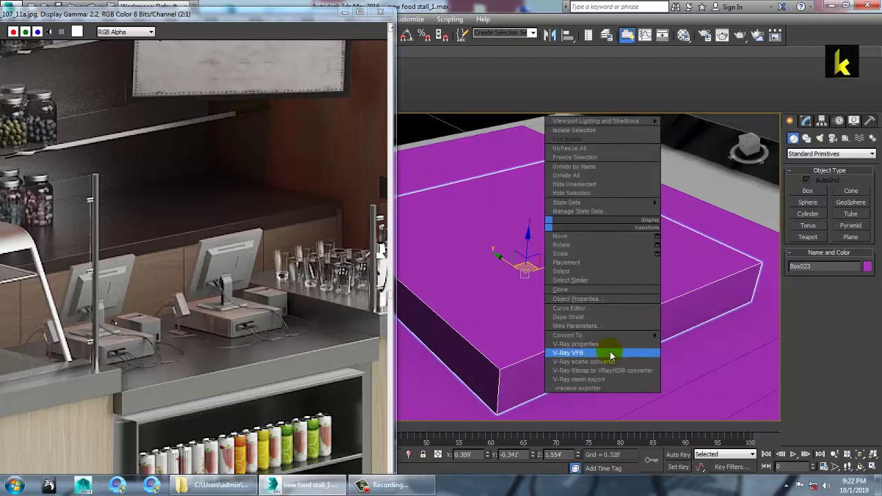
mouse_move(606, 335)
left_click(689, 344)
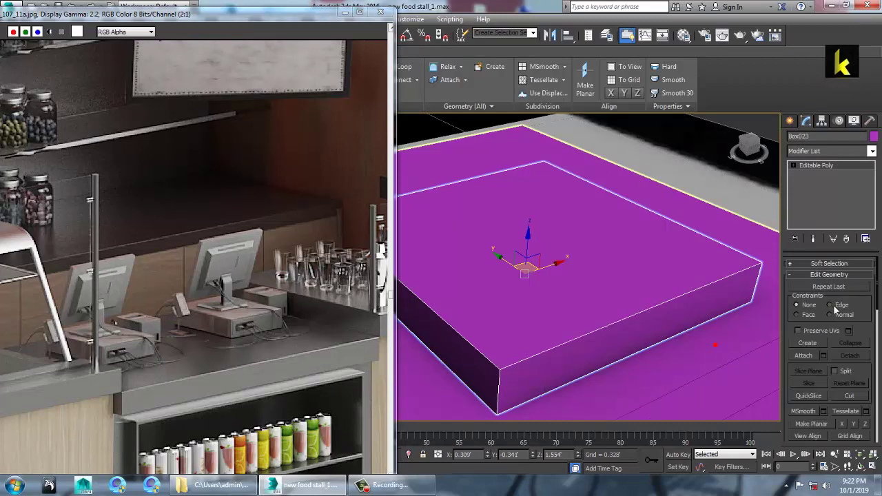
- Lower the top polygon of the box on the register base to about Z 1.573' to form a thinner plate
key("4")
left_click(585, 246)
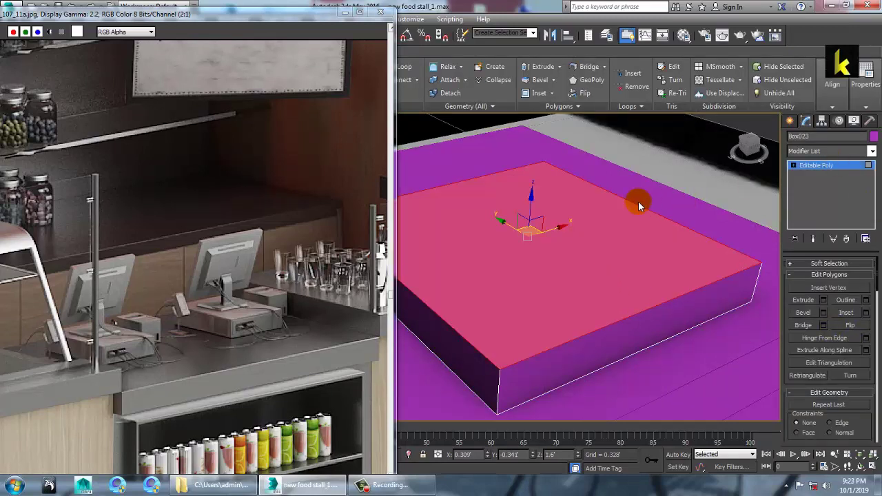
left_click_drag(540, 211, 546, 231)
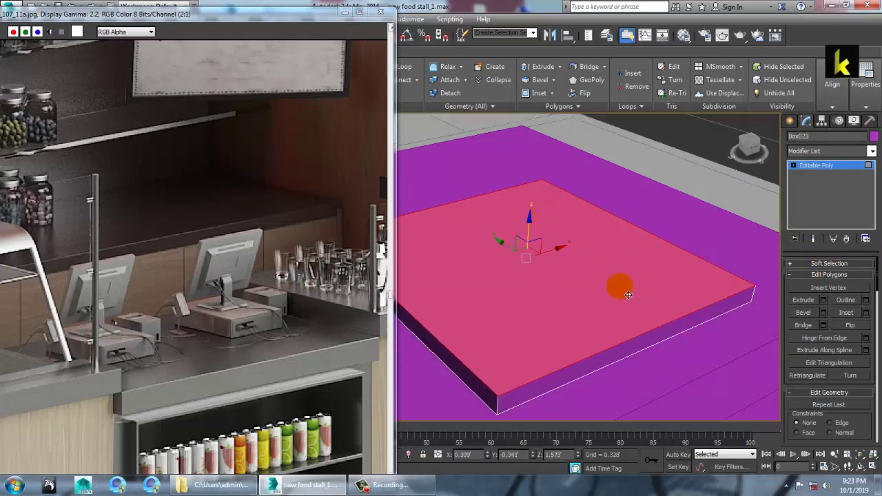
- Inset the plate's top polygon by about 0.12' and shift the small inner polygon along Y to about -0.38'
left_click(866, 312)
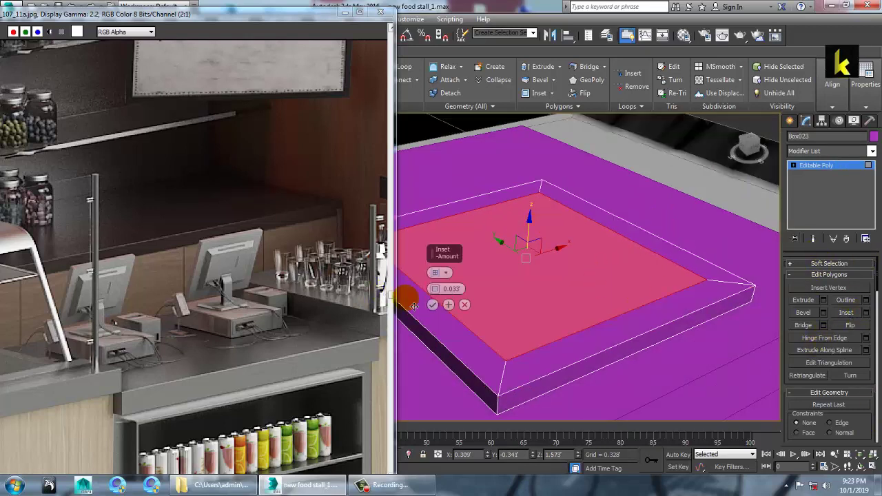
left_click_drag(435, 288, 435, 285)
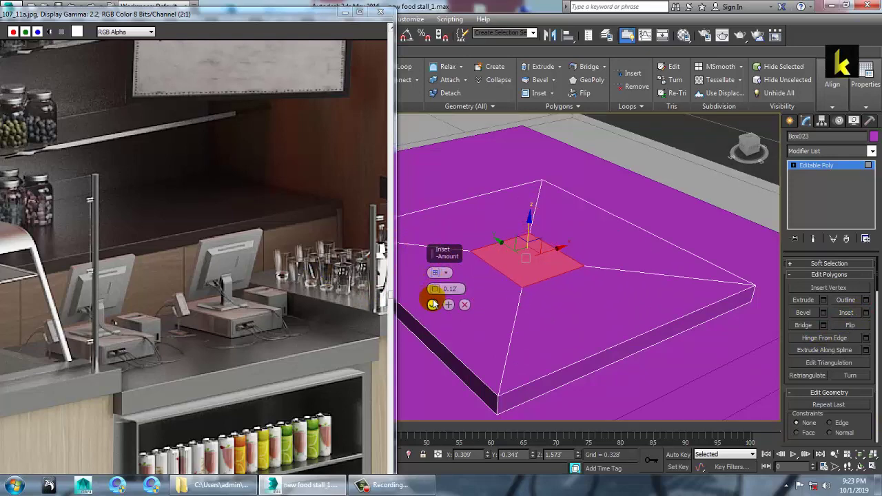
left_click(432, 304)
middle_click_drag(517, 303, 586, 287, "alt")
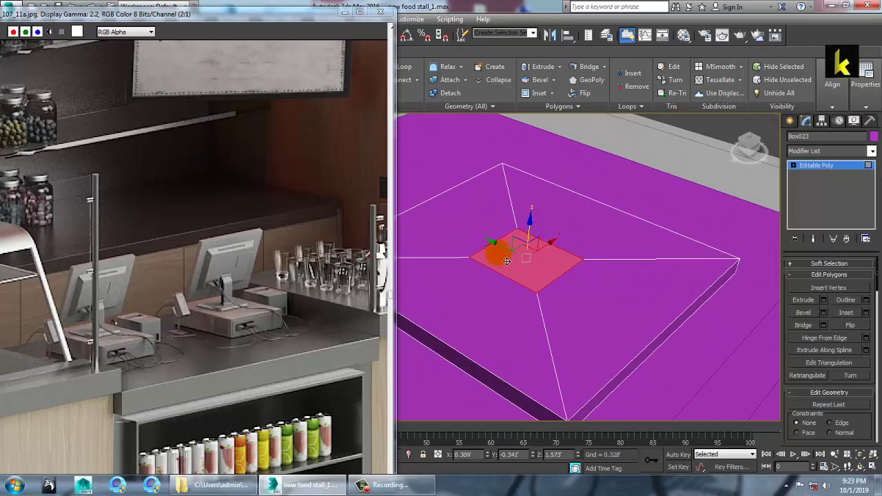
left_click_drag(506, 259, 538, 278)
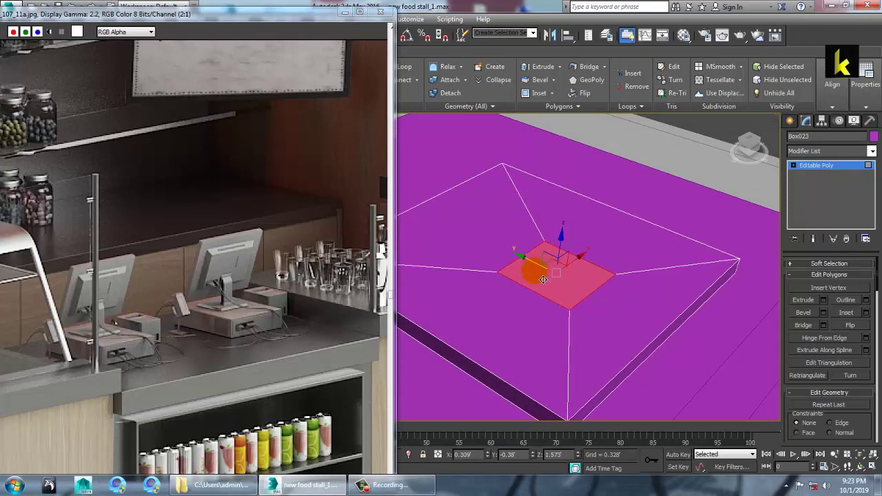
- Extrude the small inner polygon upward about 0.42' to form the monitor stand's post
left_click(824, 301)
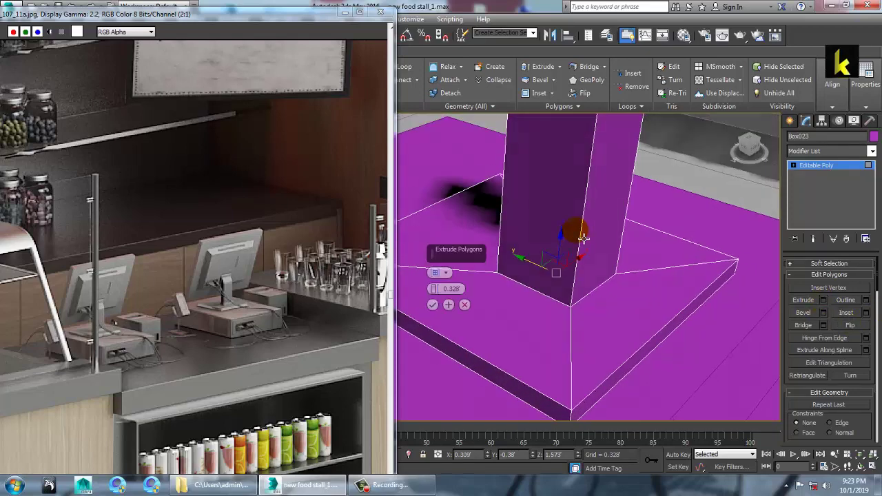
middle_click_drag(580, 234, 577, 262)
scroll(580, 283, "down", 6)
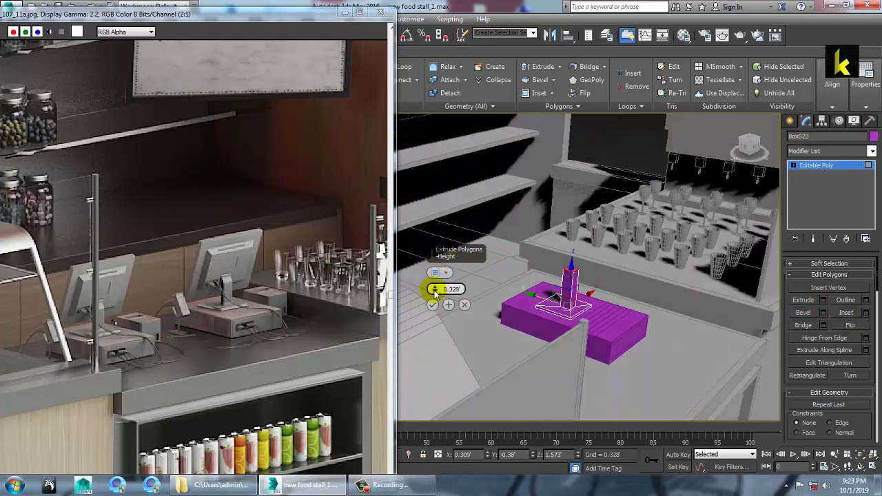
left_click_drag(439, 289, 439, 278)
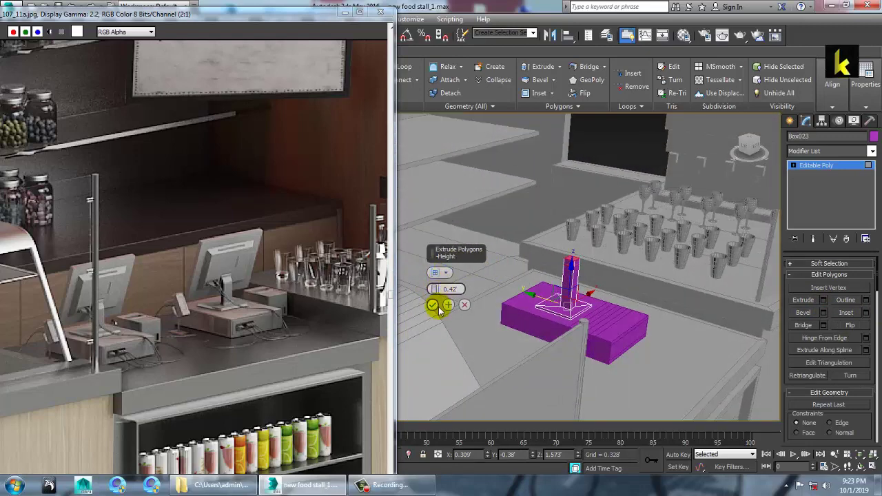
left_click(433, 305)
- Extrude the post's top polygon by another 0.046' or so to add a short segment
middle_click_drag(667, 245, 675, 266, "alt")
scroll(631, 257, "up", 3)
left_click(824, 302)
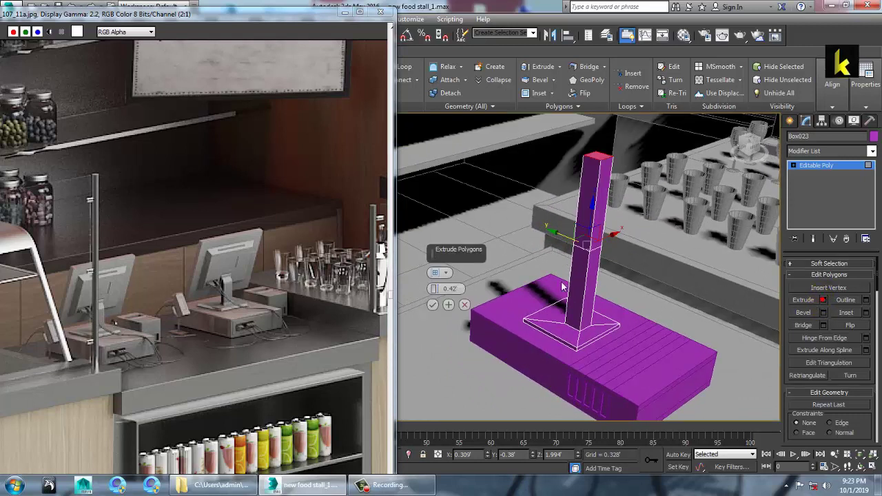
left_click_drag(435, 290, 455, 333)
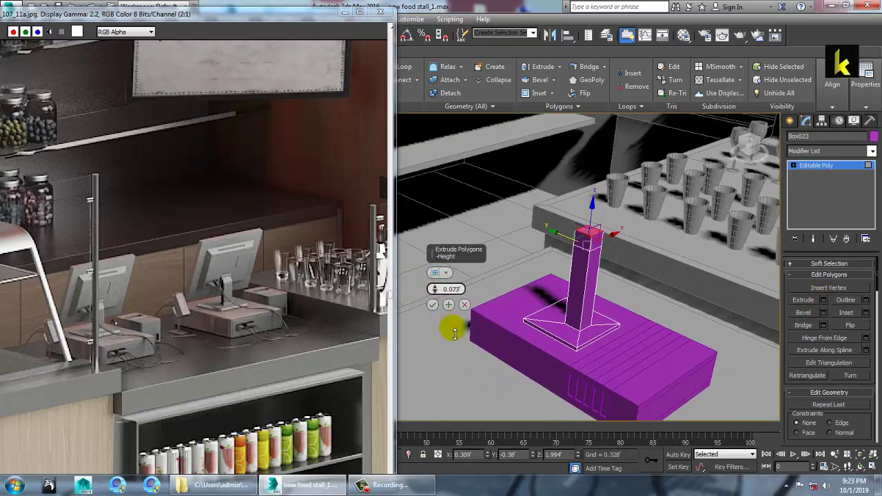
left_click(432, 305)
- Tilt the post's top polygon about X and move it slightly toward positive Y to start the neck's bend
scroll(595, 269, "up", 3)
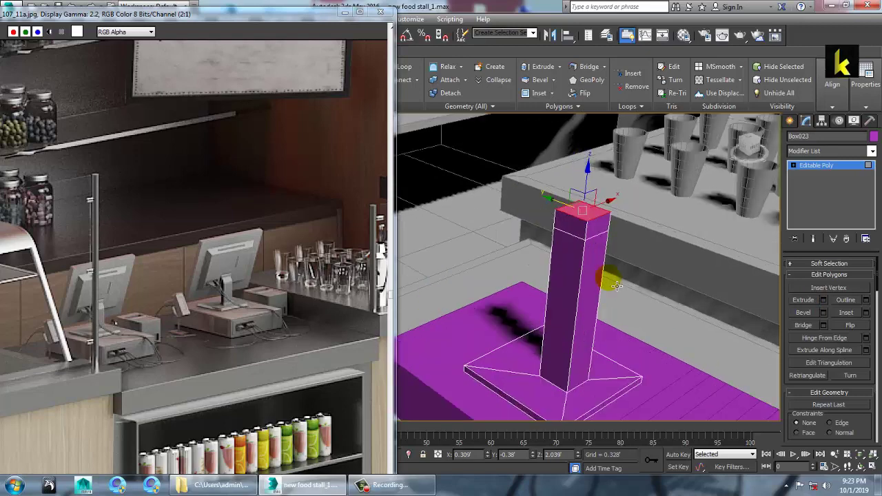
middle_click_drag(611, 279, 601, 276, "alt")
key("e")
left_click_drag(609, 204, 577, 176)
key("w")
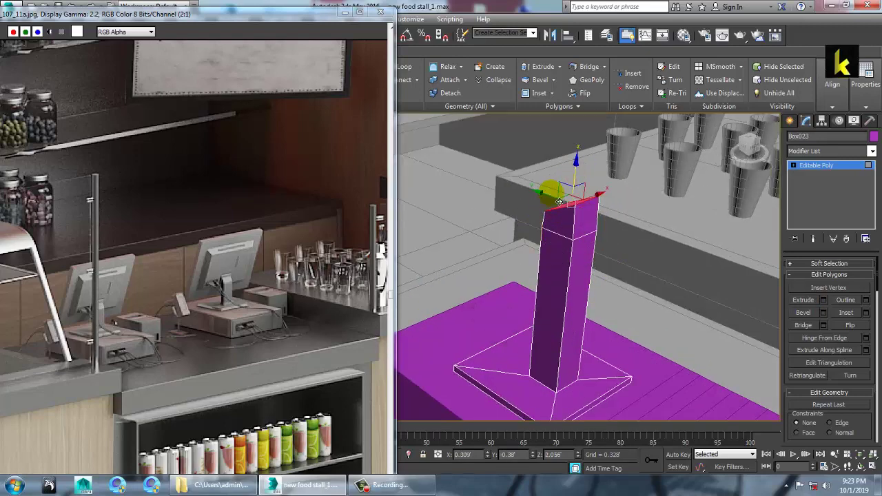
key("e")
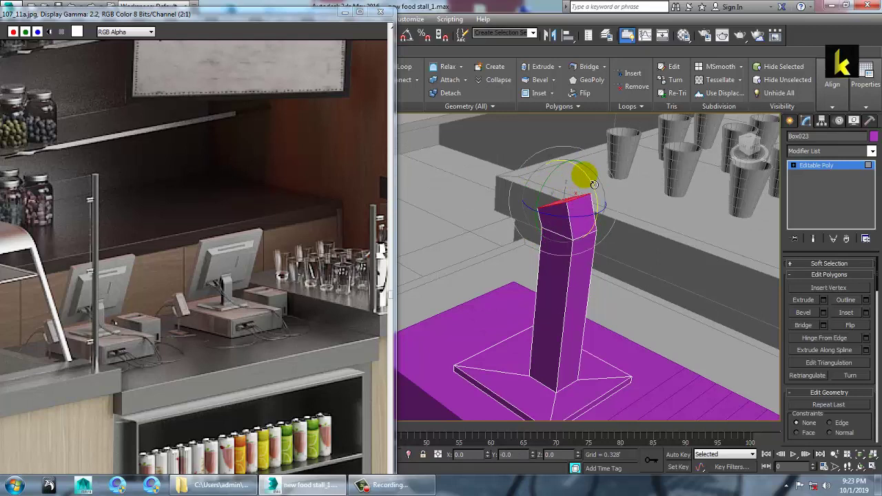
- Extrude the tilted top polygon by 0.046', shifting it along Y and tilting it further to continue the bend
left_click(823, 299)
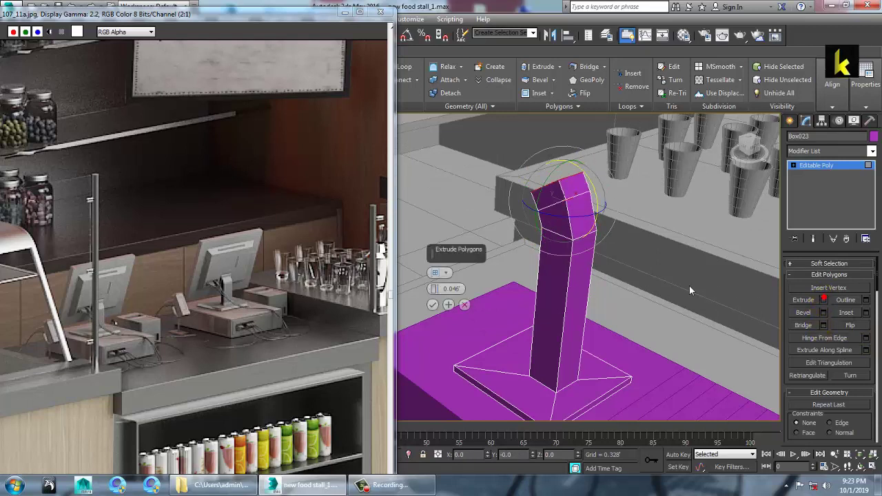
left_click(432, 305)
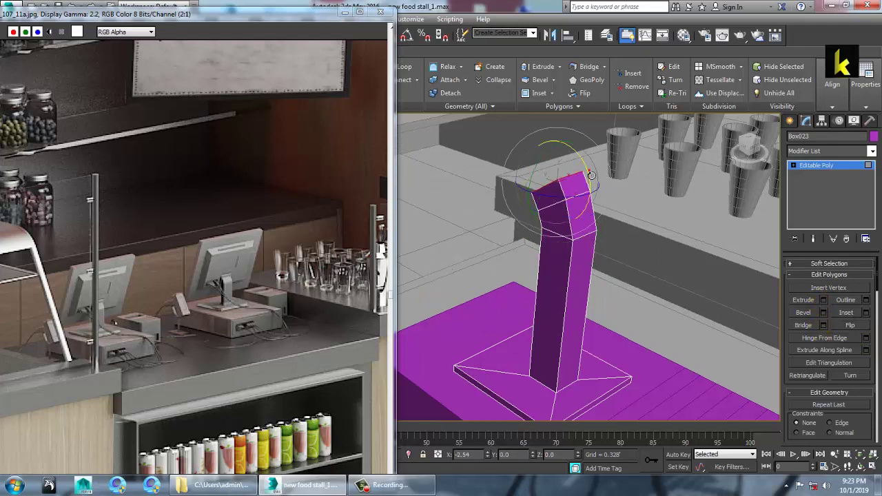
key("w")
middle_click_drag(584, 165, 634, 191, "alt")
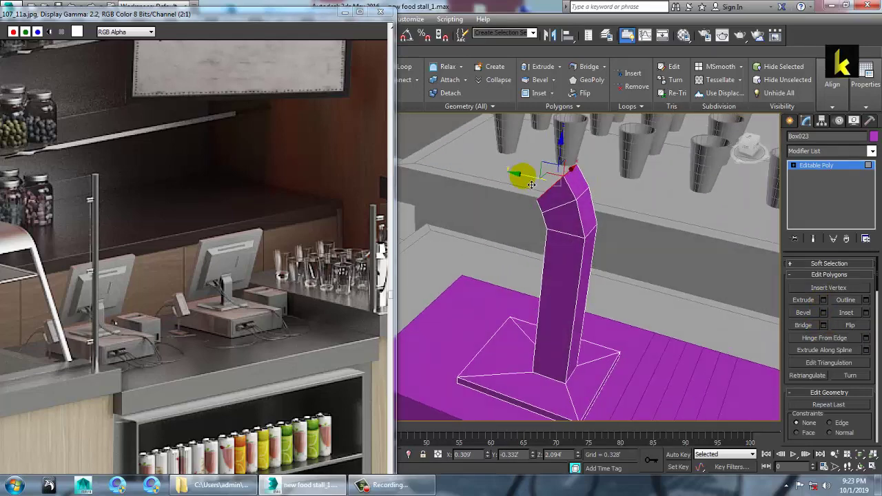
left_click_drag(531, 184, 524, 183)
key("e")
left_click_drag(589, 167, 583, 161)
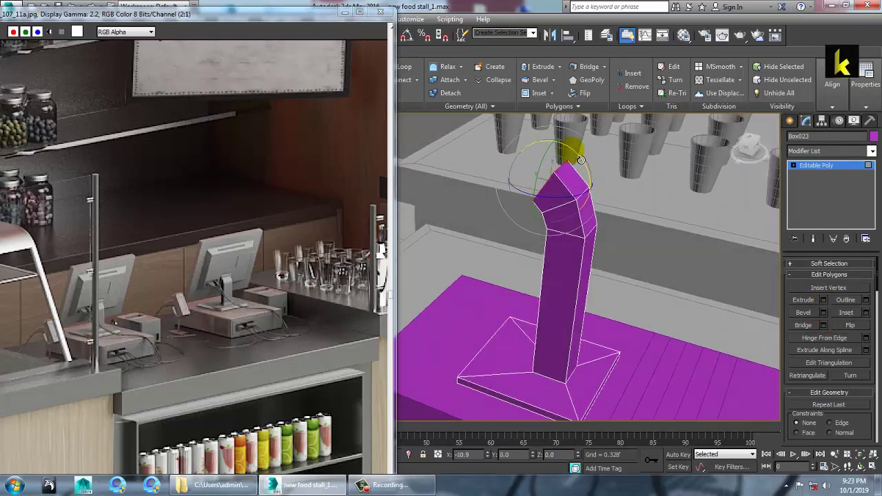
key("w")
middle_click_drag(596, 193, 633, 212, "alt")
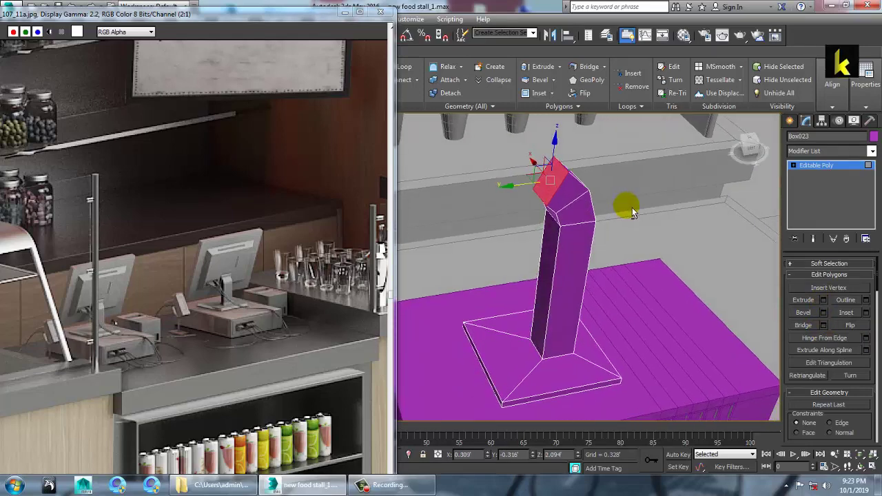
- Extrude the bent neck's end polygon by about 0.11' to lengthen its free end
left_click(823, 300)
middle_click_drag(637, 276, 591, 292, "alt")
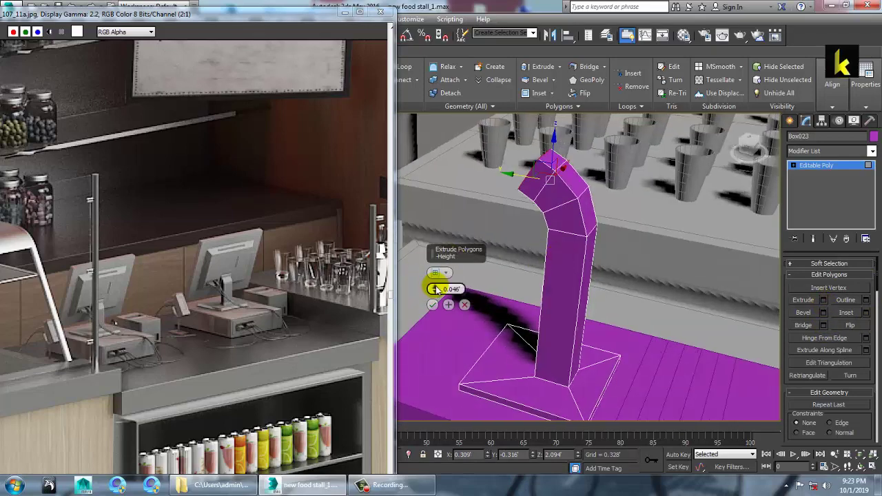
mouse_move(435, 289)
left_mouse_down()
mouse_move(434, 274)
mouse_move(441, 285)
left_mouse_up()
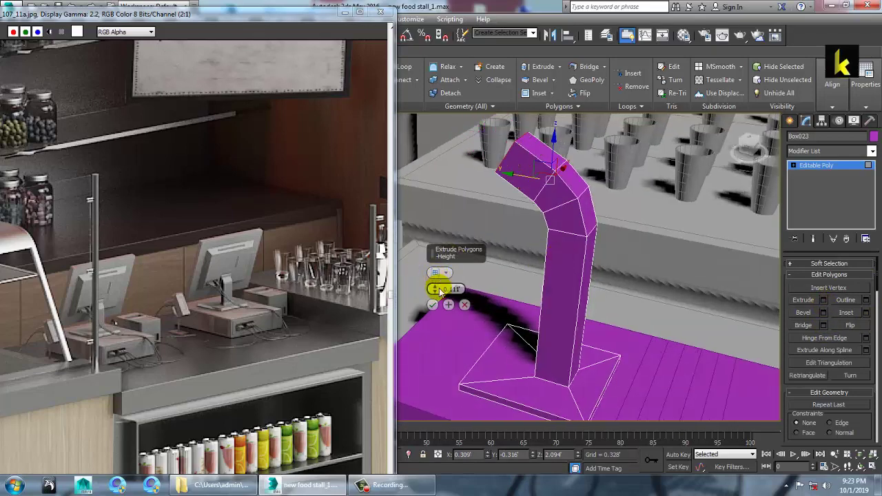
left_click(432, 305)
- Lower the neck's end polygon to about Z 2.125' and rotate it to a more upright angle
middle_click_drag(537, 257, 512, 235, "alt")
left_click_drag(523, 153, 529, 163)
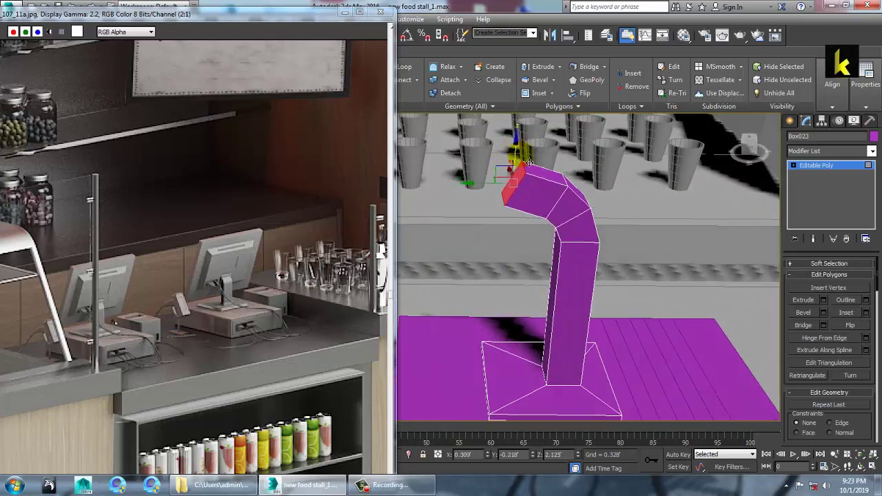
key("e")
key("w")
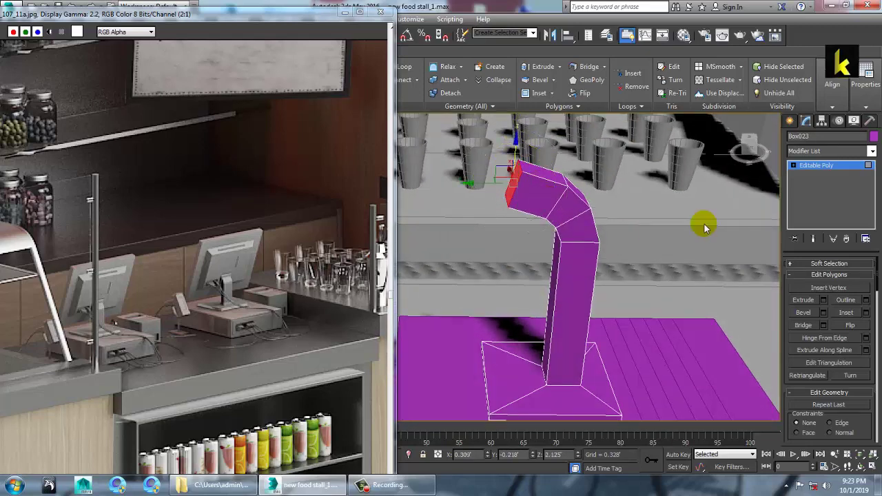
- Add an edge loop around the neck close to its free end with SwiftLoop
left_click(827, 166)
left_click(405, 69)
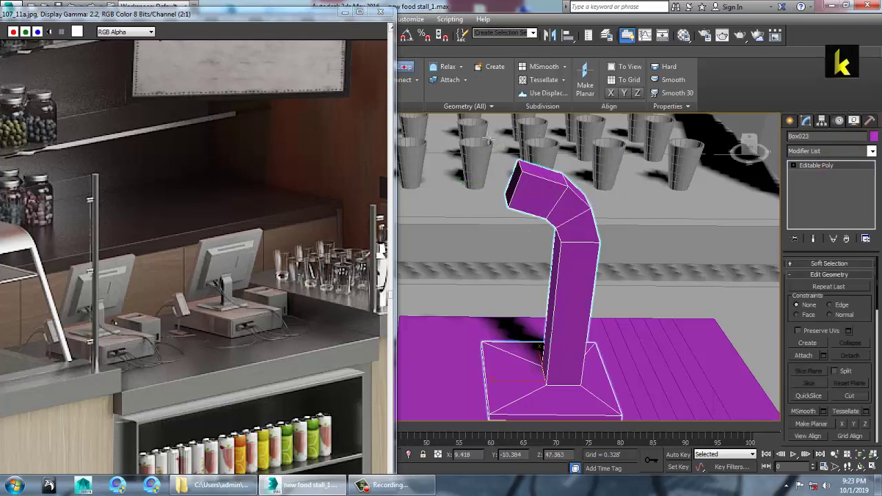
right_click(538, 187)
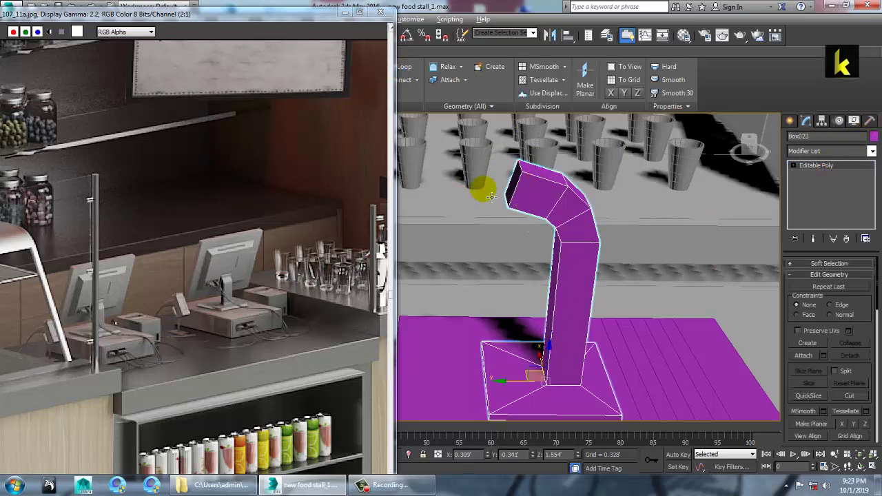
- Extrude the narrow band of polygons around the neck's free end outward by Local Normal to form the flat monitor panel
middle_click_drag(482, 191, 635, 208, "alt")
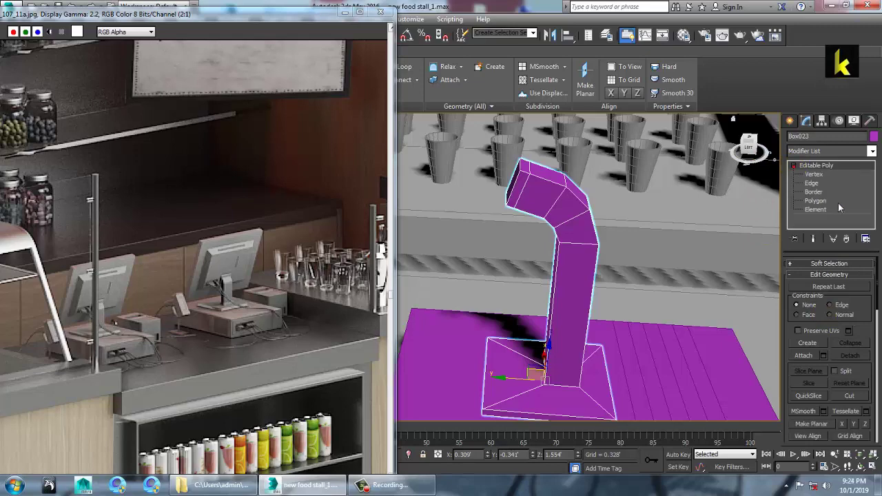
left_click(827, 200)
left_click(531, 182)
scroll(537, 197, "up", 5)
key("2")
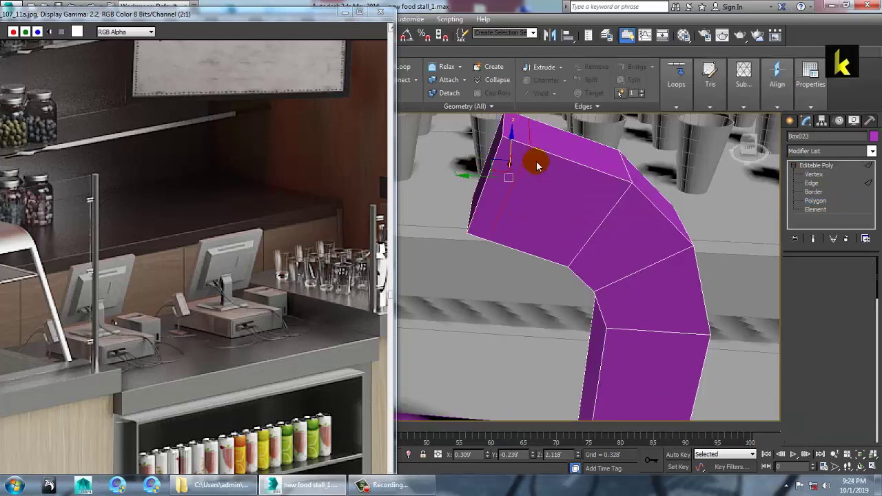
left_click(517, 168)
key("alt+e")
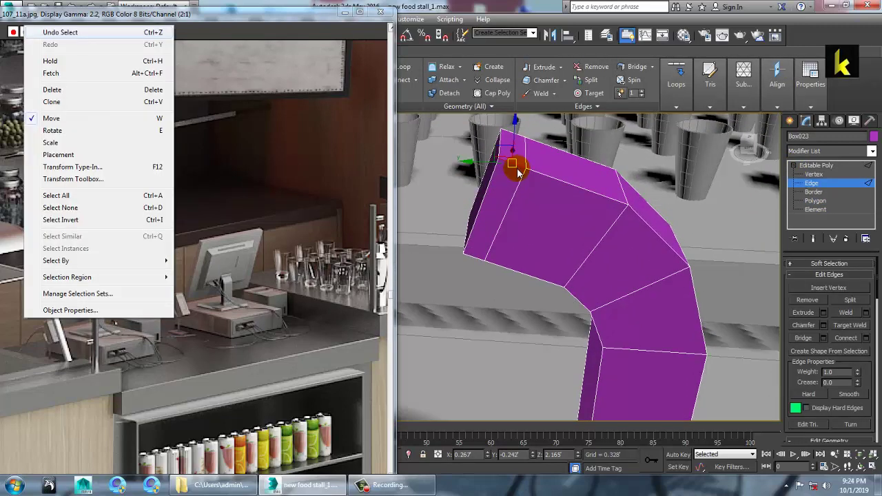
left_click(518, 169)
left_click(524, 172)
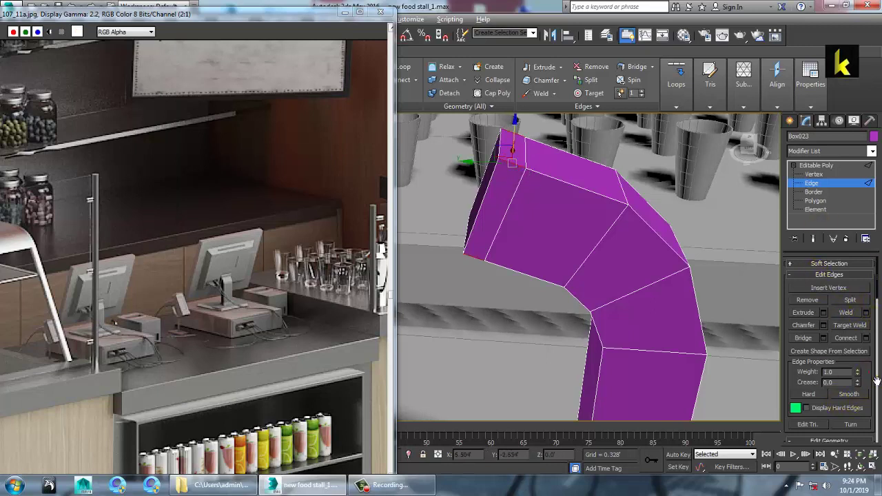
left_click_drag(876, 381, 858, 8)
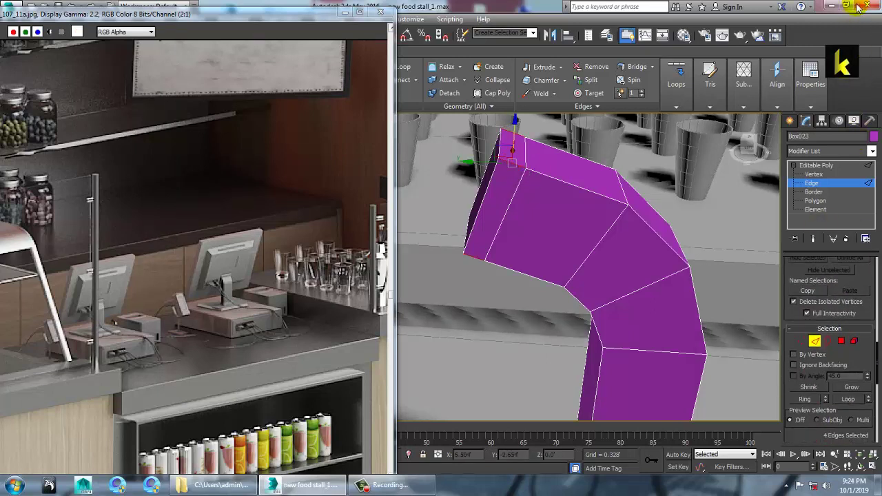
left_click(843, 342, "ctrl")
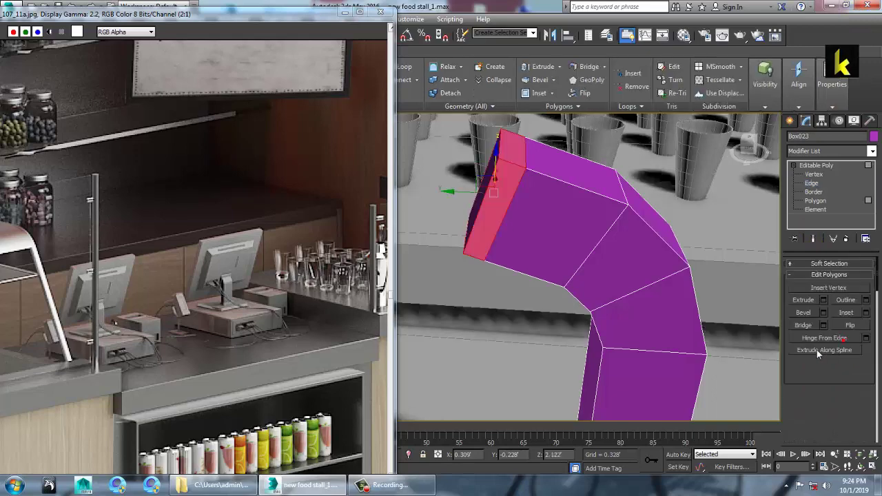
left_click(823, 300)
left_click(435, 272)
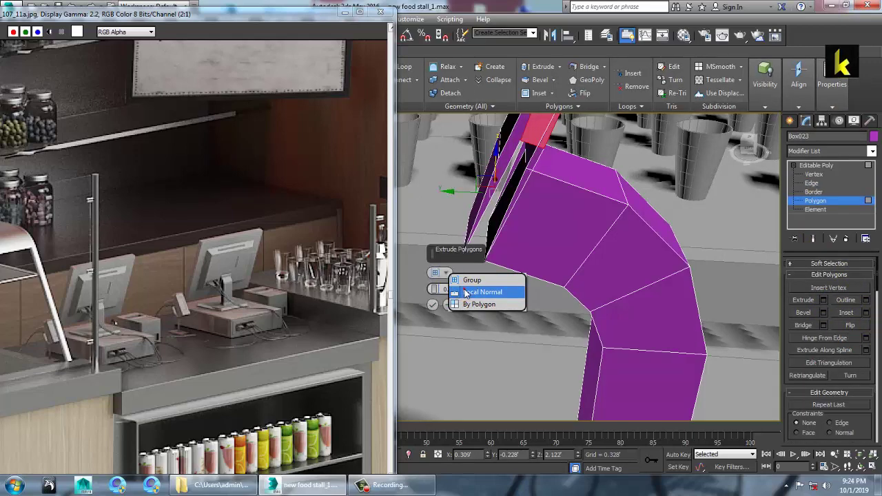
left_click(465, 293)
scroll(586, 234, "down", 5)
middle_click_drag(585, 232, 640, 249, "alt")
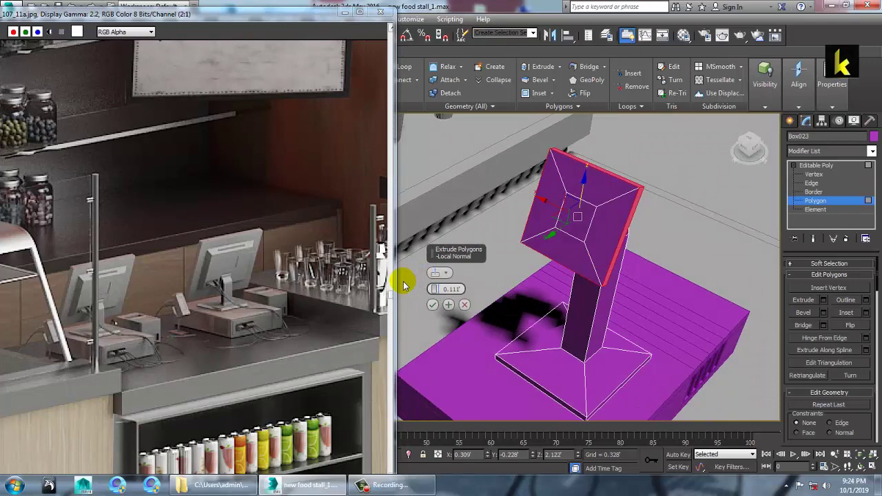
left_click_drag(434, 289, 434, 273)
middle_click_drag(660, 324, 595, 292, "alt")
scroll(582, 304, "down", 4)
left_click(432, 305)
- Scale the monitor panel's outer rim polygons along X to widen the panel slightly
scroll(588, 298, "up", 5)
key("r")
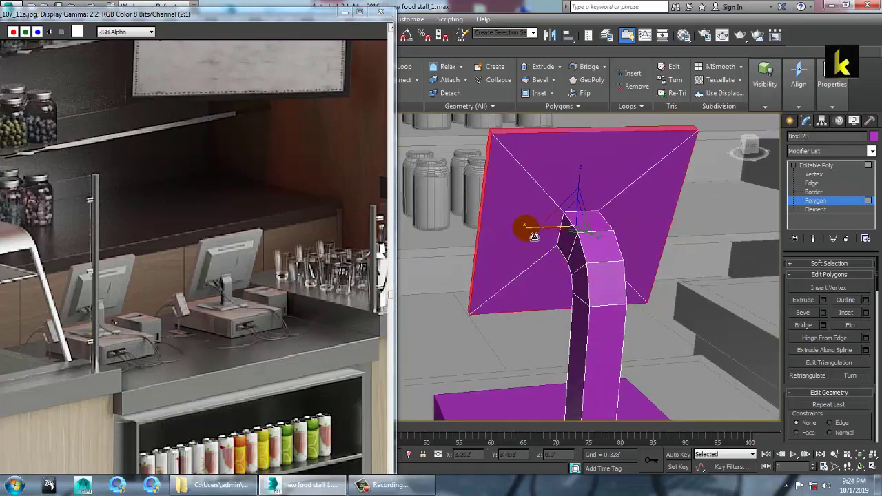
left_click_drag(525, 227, 514, 227)
- Inset the four polygons on the monitor panel's back face around the neck by 0.066'
middle_click_drag(590, 245, 624, 227, "alt")
left_click(584, 179)
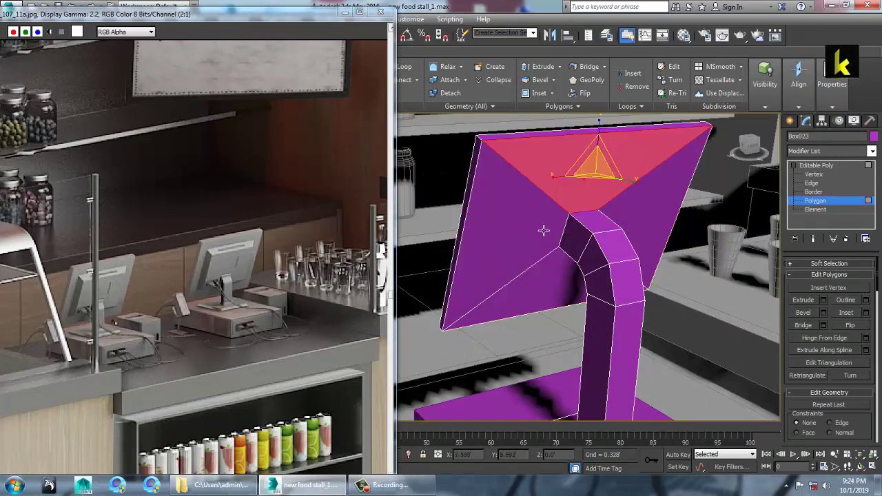
left_click(543, 231, "ctrl")
left_click(555, 287, "ctrl")
left_click(648, 227, "ctrl")
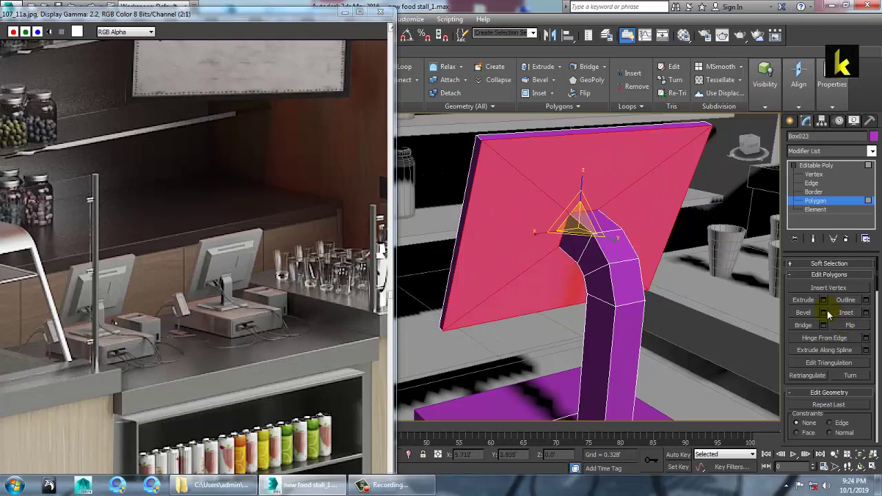
left_click(866, 312)
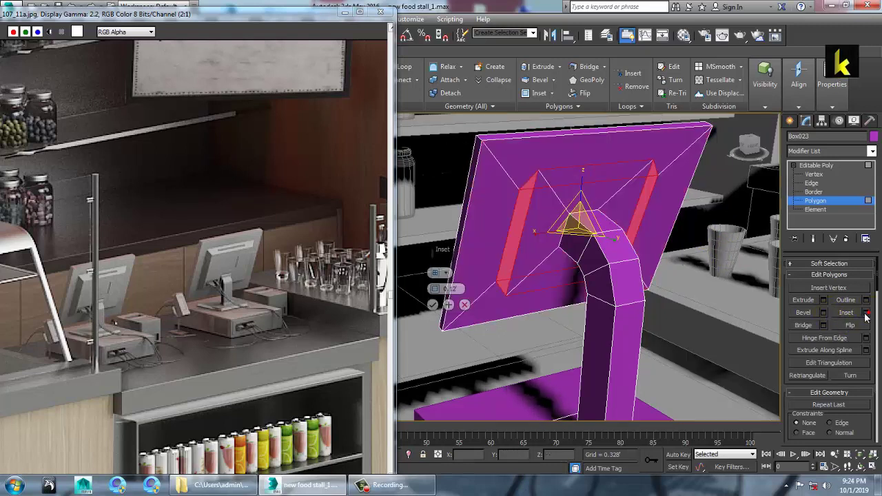
left_click_drag(435, 290, 444, 296)
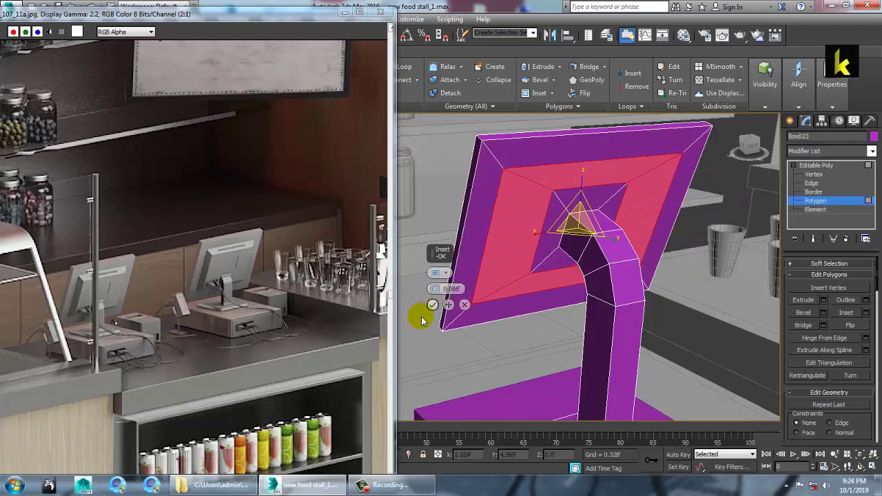
left_click(432, 305)
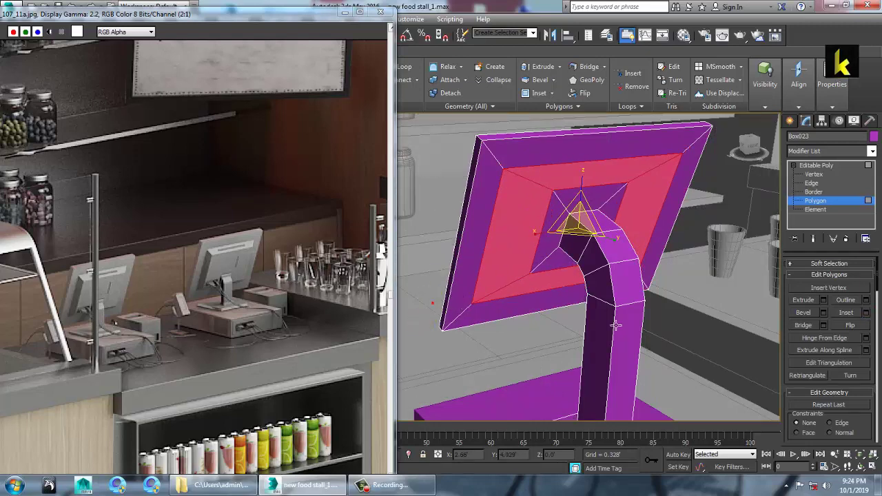
- Bevel the inset ring on the monitor panel's back outward by a small height so its faces taper
left_click(823, 313)
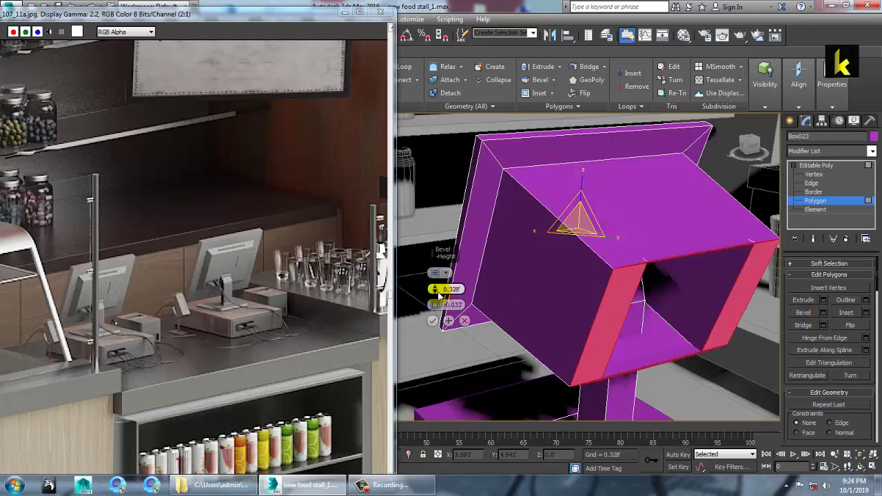
mouse_move(436, 290)
left_mouse_down()
mouse_move(461, 327)
mouse_move(437, 314)
mouse_move(436, 298)
left_mouse_up()
left_click(432, 321)
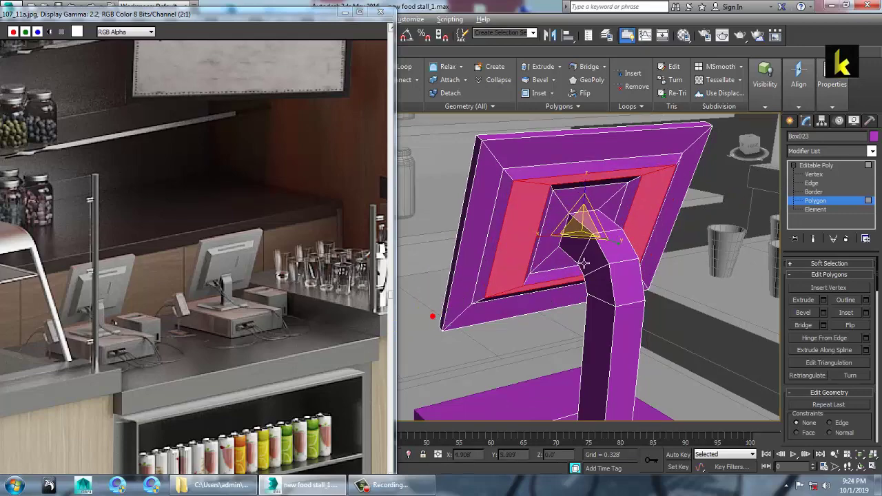
middle_click_drag(583, 263, 556, 272, "alt")
scroll(702, 269, "down", 3)
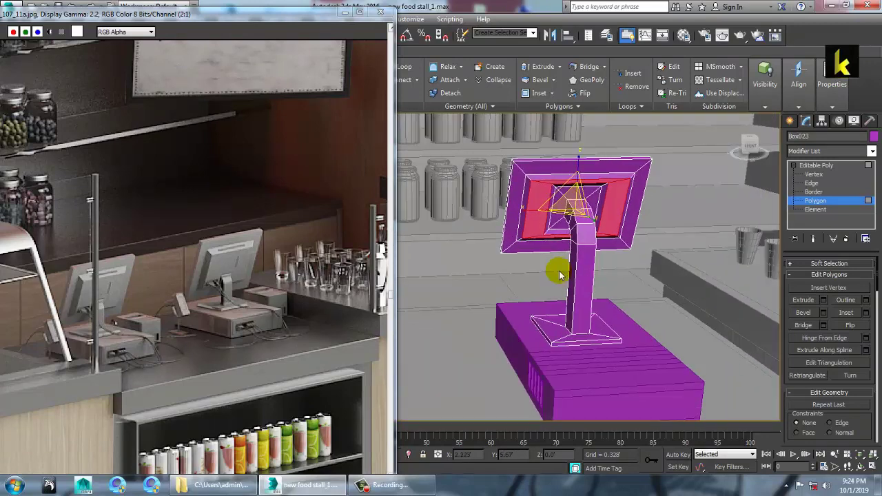
- Select the monitor stand together with the register base and change their object colour to light grey
left_click(818, 167)
middle_click_drag(610, 339, 586, 292)
left_click(596, 335, "ctrl")
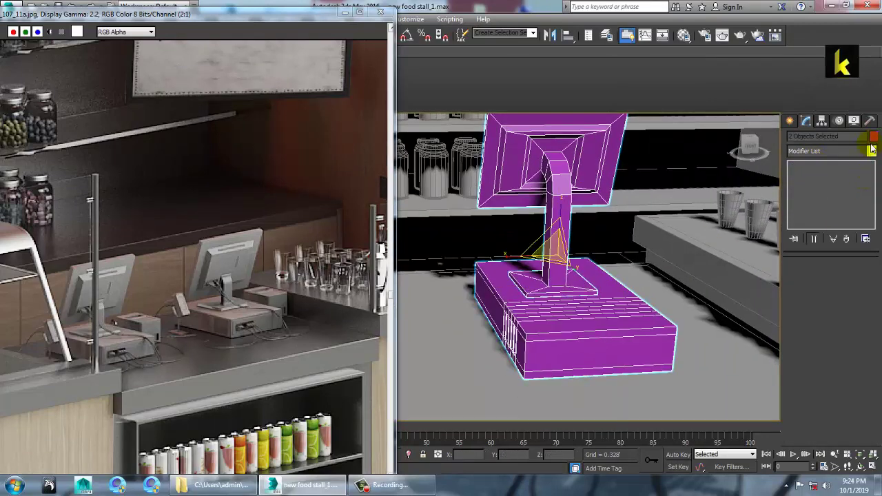
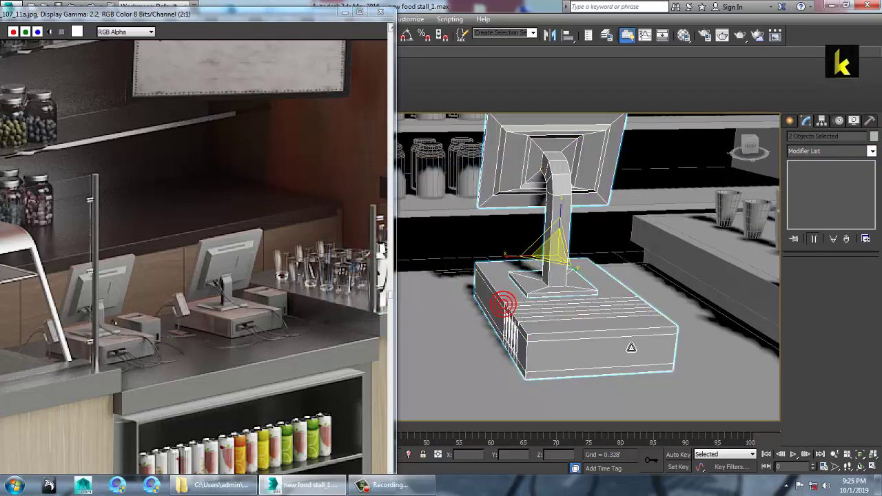
- Connect the register base's ring of widthwise edges with two segments, sliding both front-to-back loops off-centre toward the vented side
left_click(602, 316)
key("w")
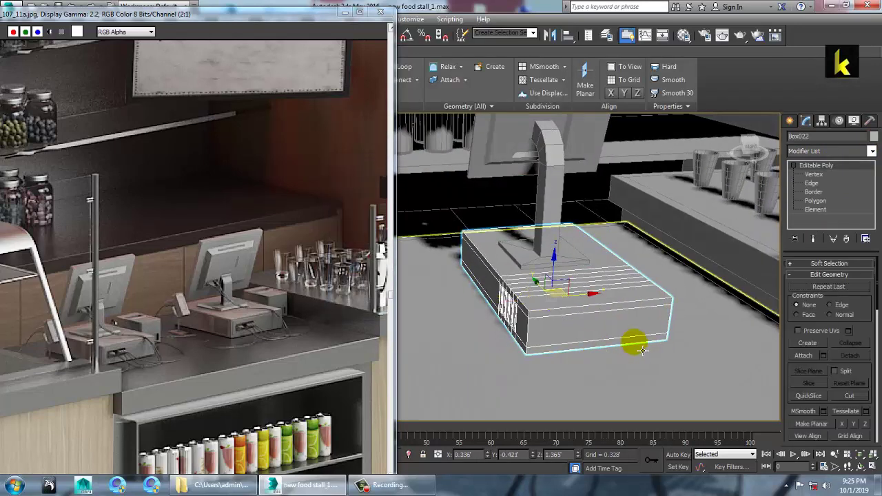
left_click(814, 183)
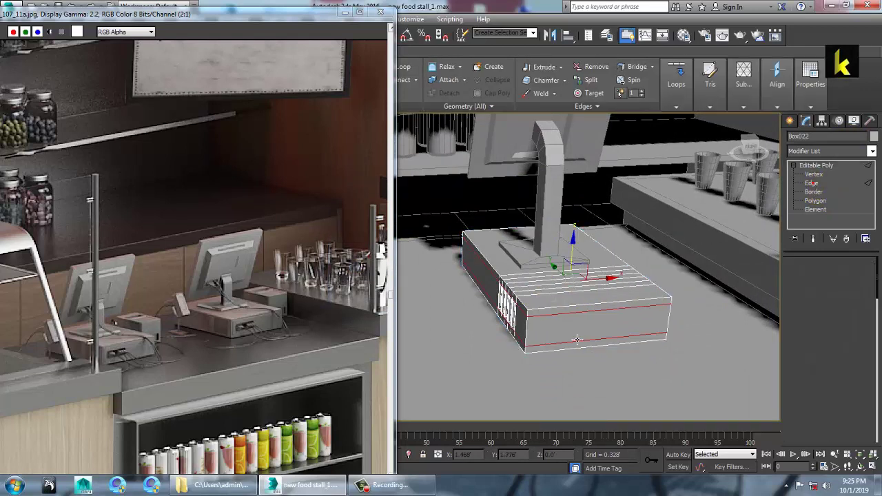
left_click(587, 305)
key("alt+r")
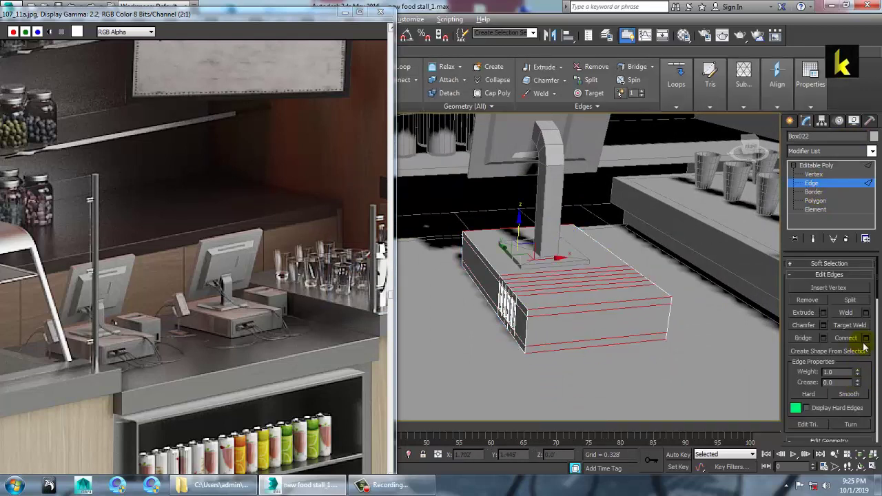
left_click(866, 338)
left_click_drag(434, 289, 468, 412)
left_click(433, 322)
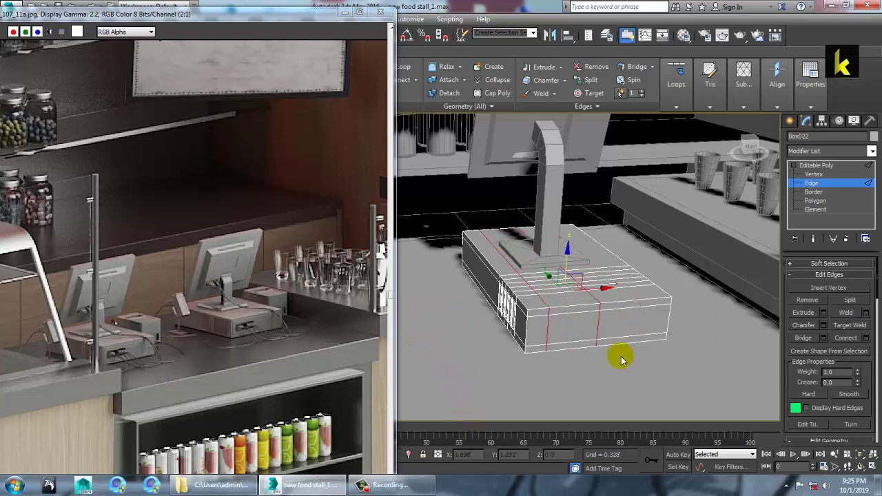
- Inset the front polygon between the two new loops on the register base by a small amount
key("4")
left_click(572, 320)
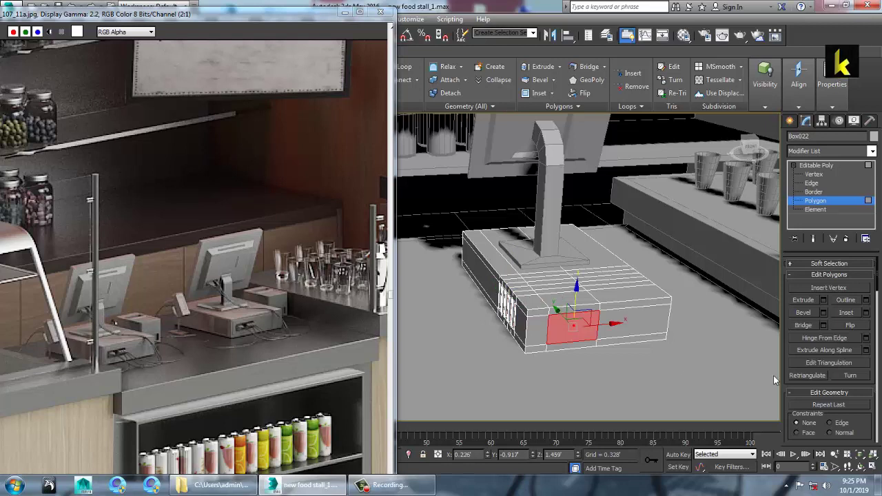
left_click(867, 313)
left_click_drag(435, 288, 436, 293)
left_click(432, 304)
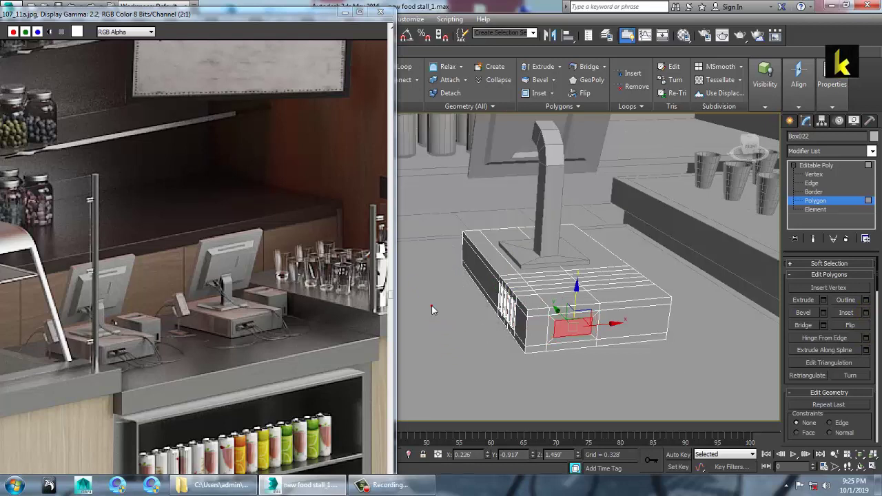
- Extrude the inset front polygon of the register base inward by -0.035' to form a recessed slot
left_click(824, 301)
left_click_drag(432, 291, 437, 297)
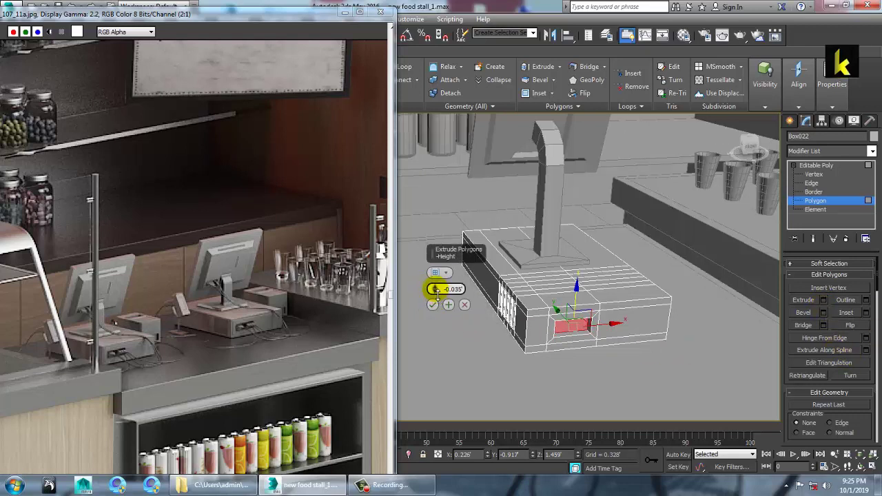
left_click(432, 305)
- Create a box about 0.613' long and 0.199' wide on the counter beside the register base
middle_click_drag(577, 325, 601, 322, "alt")
middle_click_drag(685, 344, 661, 311, "alt")
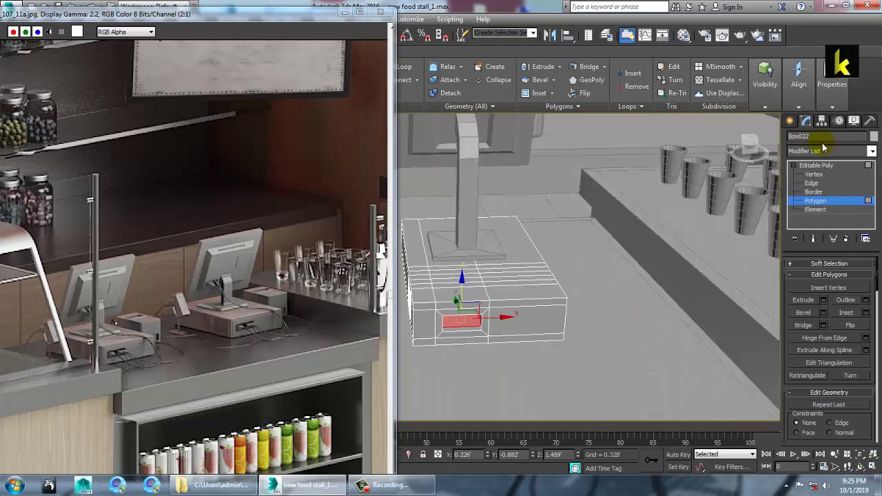
left_click(791, 122)
left_click(815, 193)
mouse_move(593, 254)
left_mouse_down()
mouse_move(583, 301)
mouse_move(594, 318)
mouse_move(601, 308)
left_mouse_up()
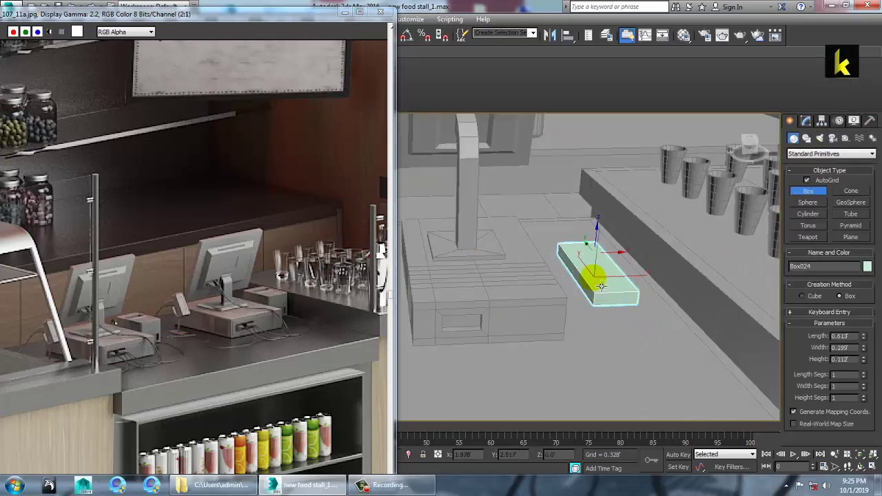
left_click(603, 275)
key("w")
- Convert the new side box to Editable Poly and add two horizontal edge loops around its lower half with SwiftLoop
middle_click_drag(604, 275, 630, 267, "alt")
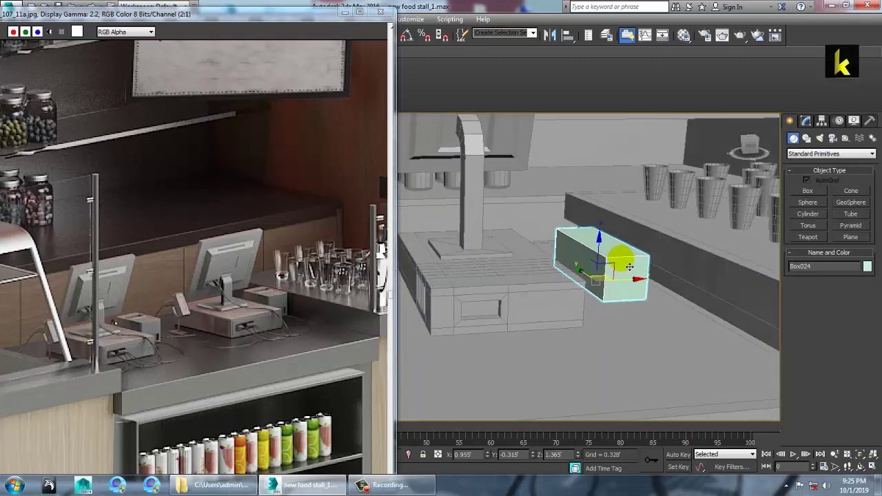
scroll(606, 260, "up", 5)
right_click(610, 283)
mouse_move(675, 394)
left_click(774, 404)
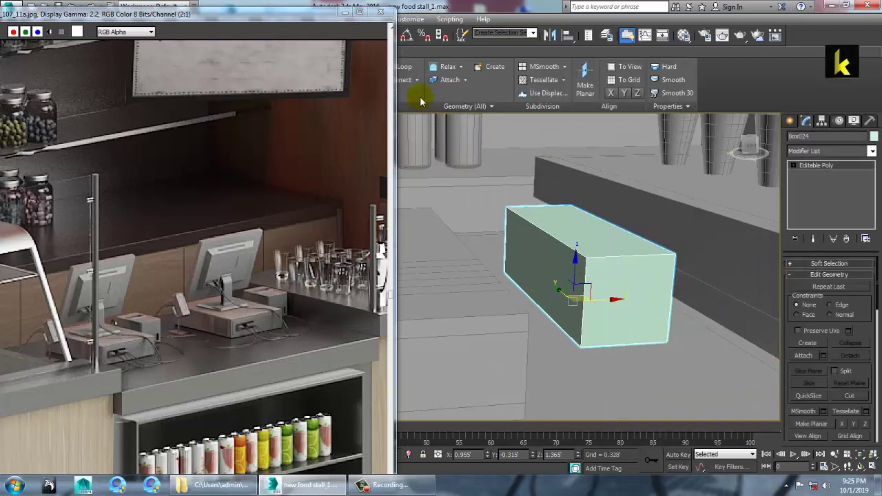
left_click(408, 70)
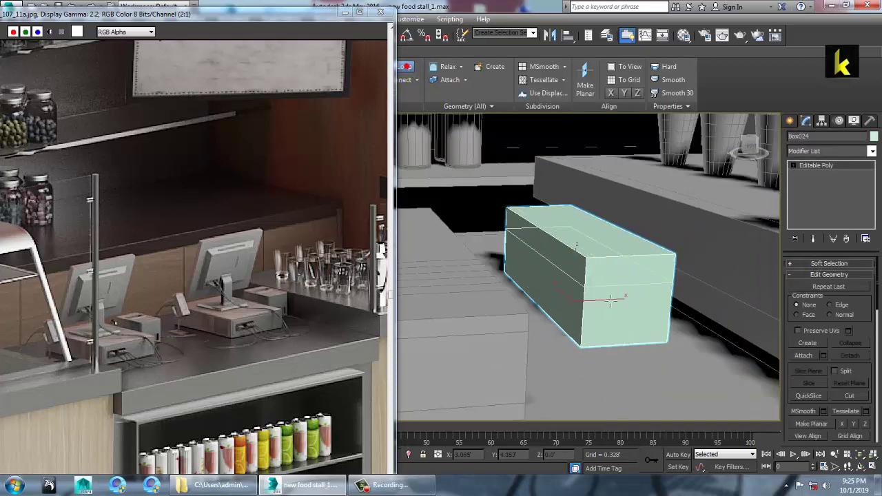
right_click(598, 335)
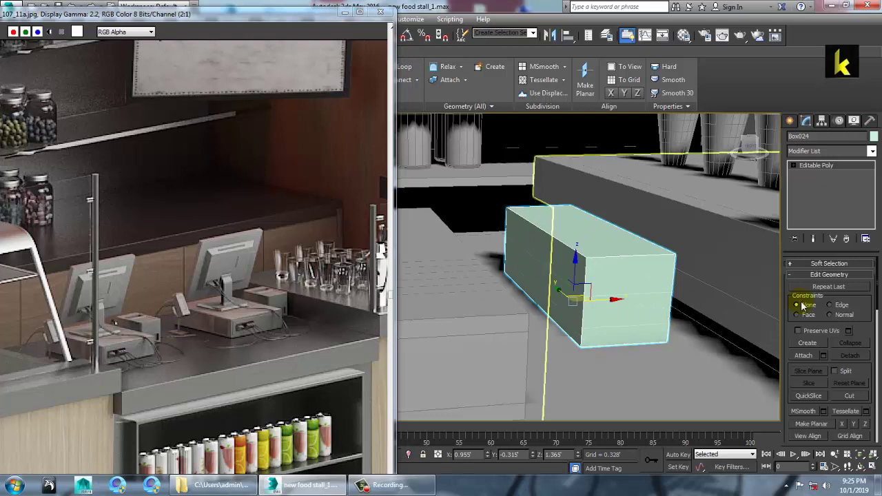
- Inset the middle polygon on the side box's front face by 0.011'
key("4")
left_click(637, 319)
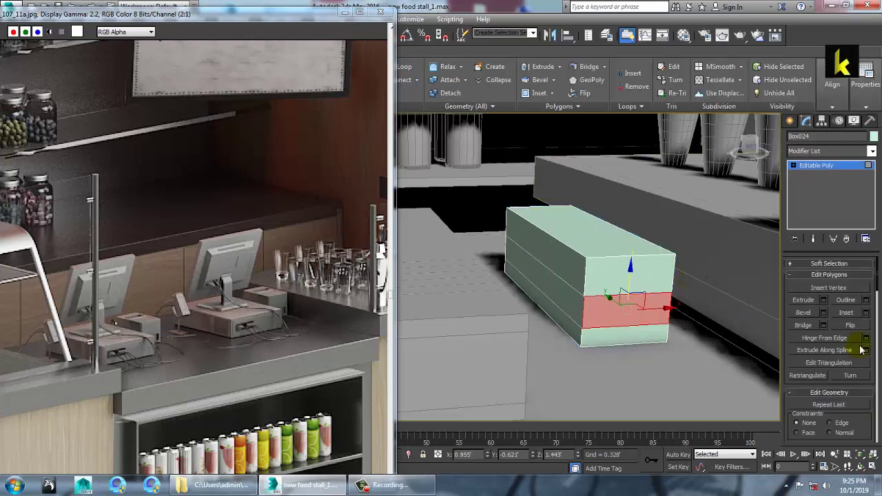
left_click(865, 312)
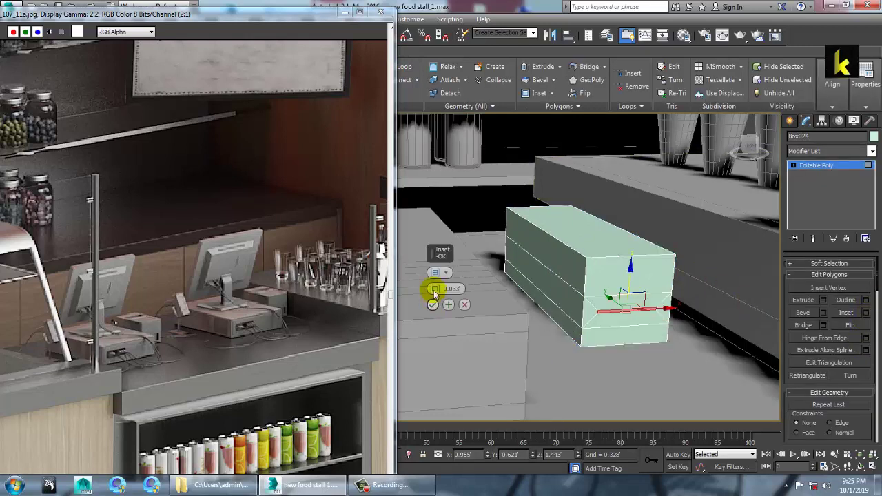
left_click_drag(435, 287, 436, 284)
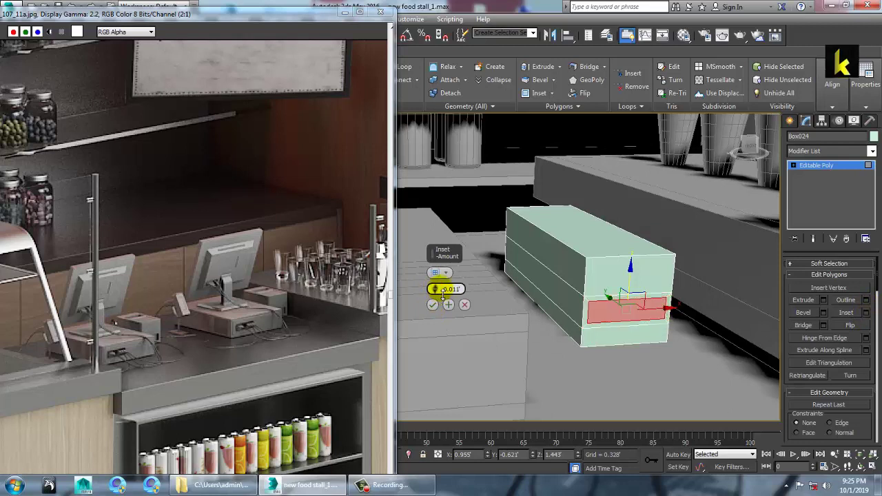
left_click(431, 304)
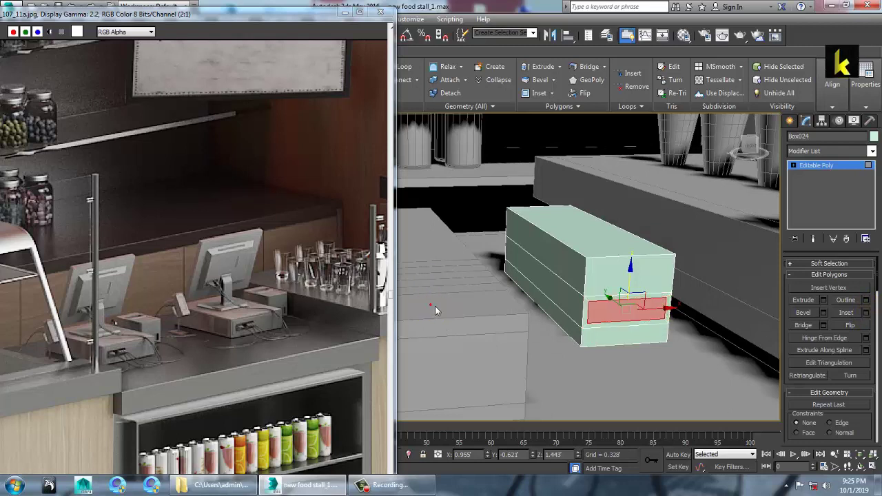
- Extrude the inset front polygon of the side box inward by -0.008'
left_click(823, 301)
left_click_drag(434, 289, 451, 329)
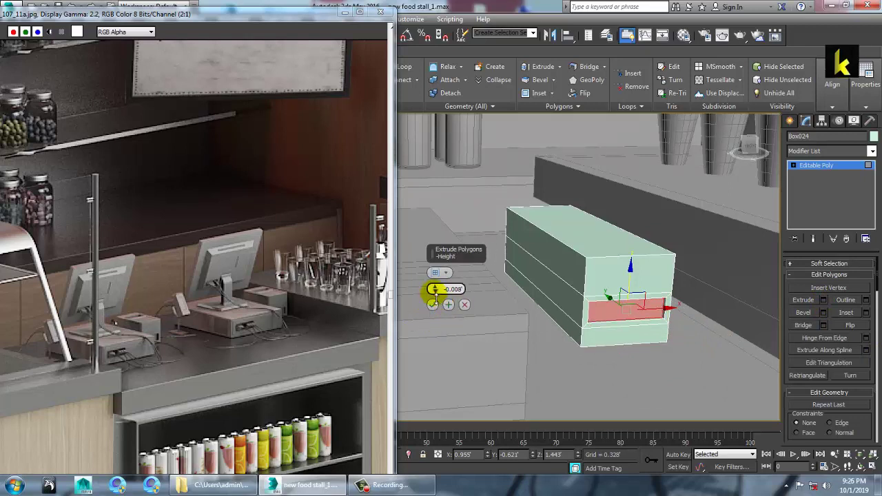
left_click(432, 305)
- Connect the side box's ring of lengthwise edges with two segments, checking the placement in the Top view against the reference image
middle_click_drag(631, 296, 669, 331, "alt")
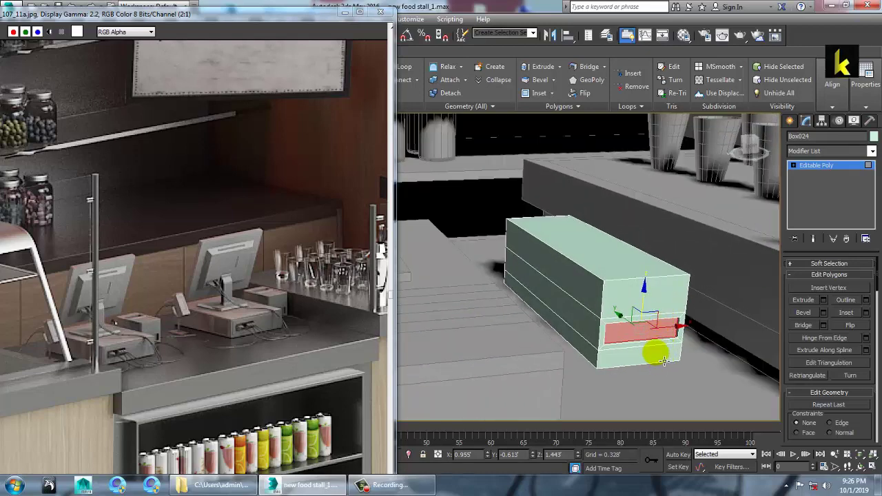
key("2")
left_click(560, 255)
key("alt+r")
middle_click_drag(689, 283, 698, 299, "alt")
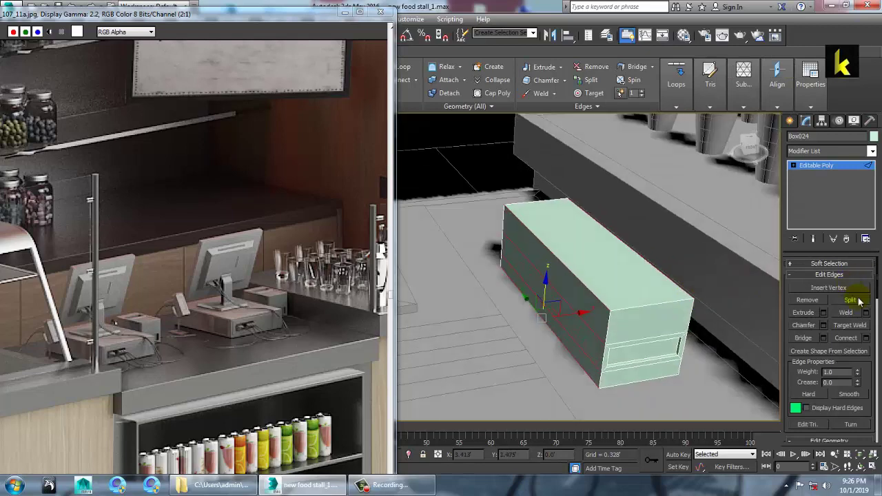
left_click(865, 338)
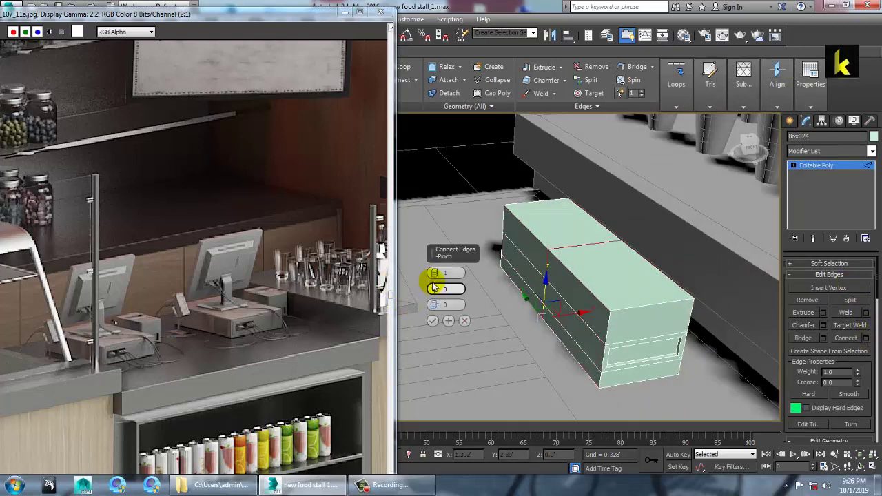
middle_click_drag(511, 314, 559, 326, "alt")
key("alt+w")
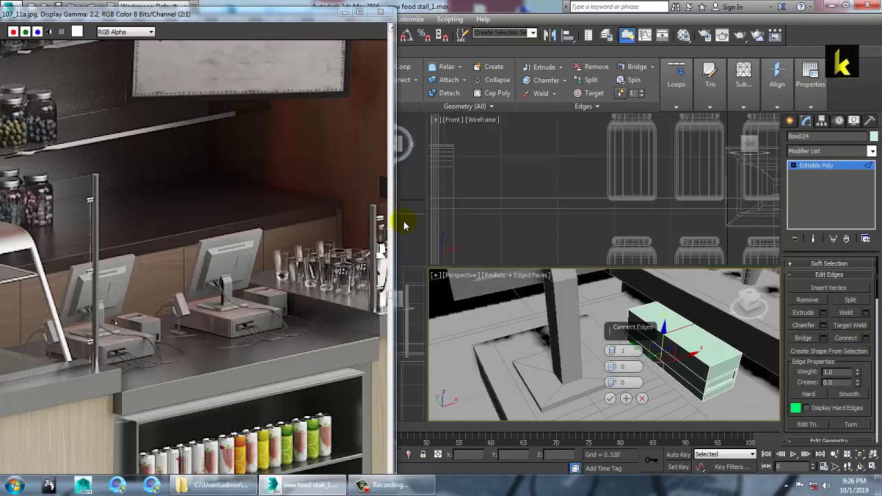
right_click(403, 222)
key("alt+w")
middle_click_drag(476, 240, 553, 228)
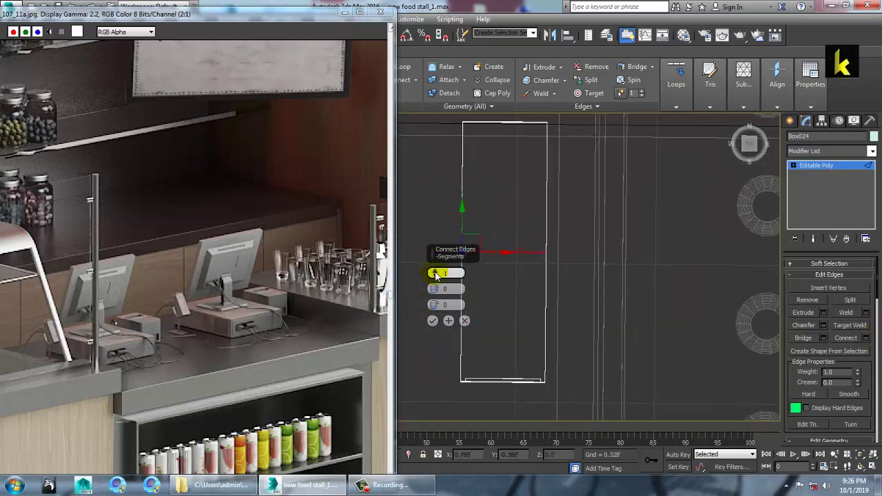
left_click_drag(213, 15, 191, 43)
scroll(597, 233, "down", 8)
middle_click_drag(556, 253, 608, 248)
scroll(623, 258, "up", 2)
scroll(537, 257, "up", 3)
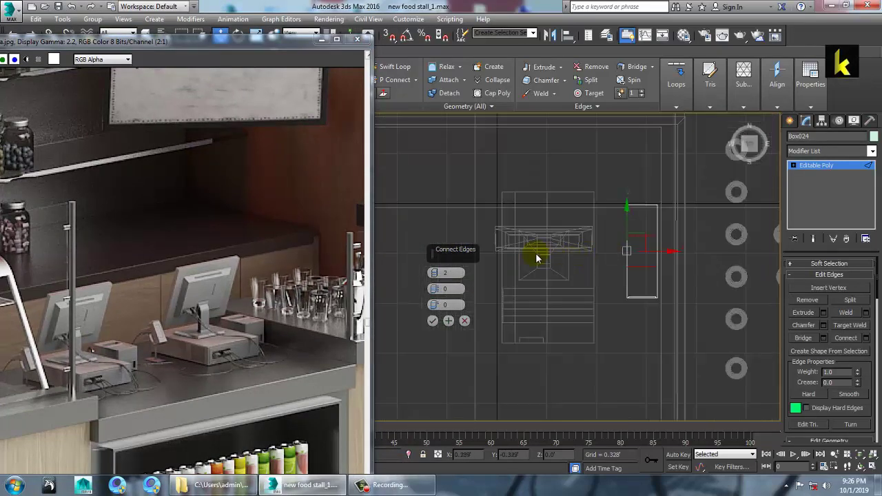
left_click(432, 321)
- Move the side box's two connected crosswise edge loops along its length toward the rear end
key("r")
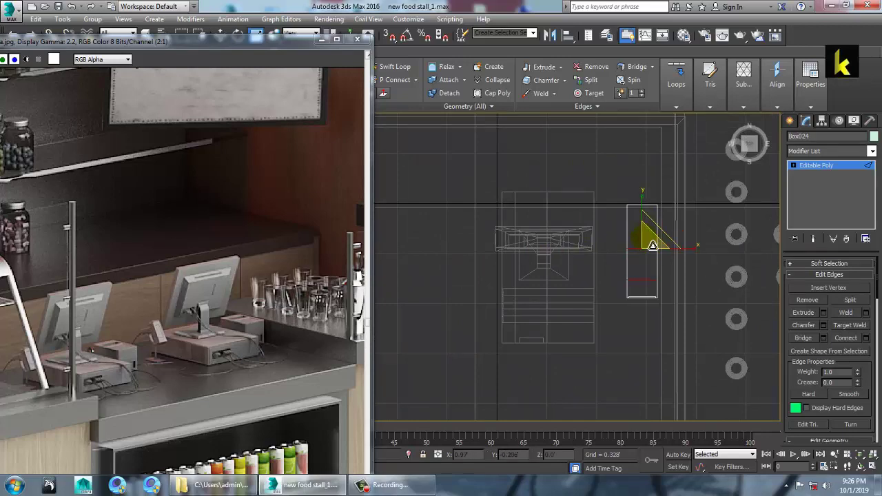
key("alt+w")
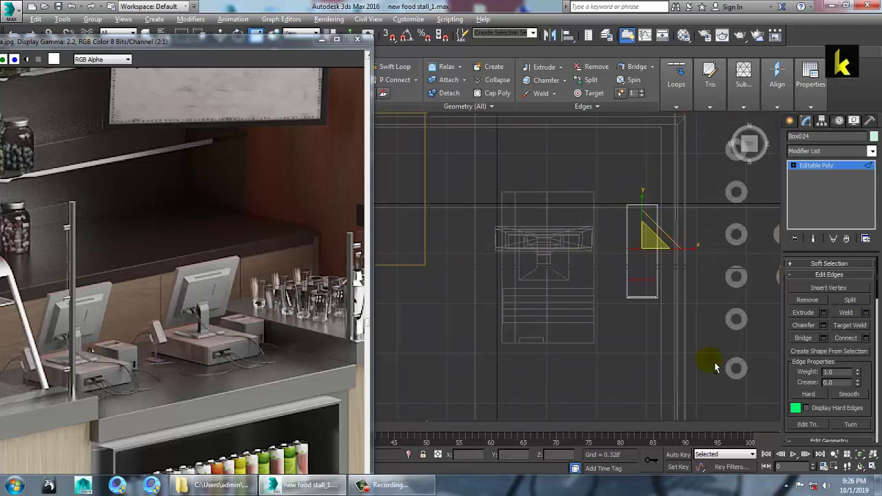
right_click(690, 355)
key("alt+w")
key("w")
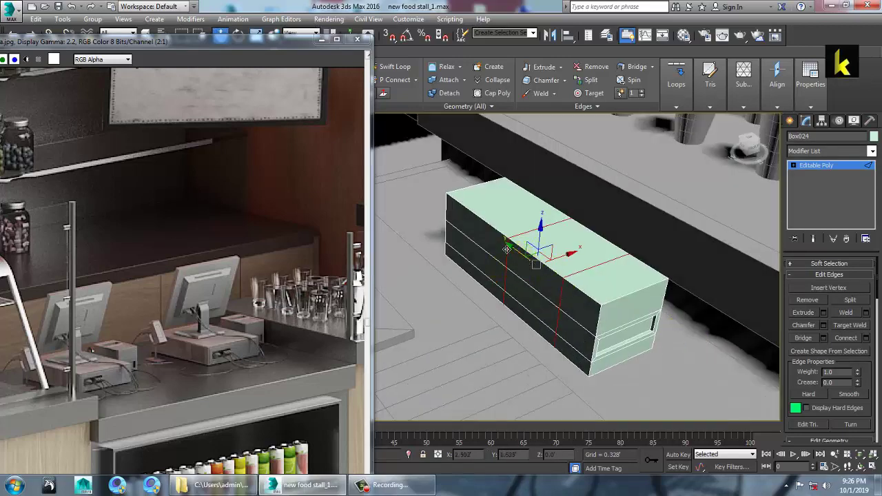
left_click_drag(491, 241, 487, 239)
mouse_move(630, 321)
middle_mouse_down("alt")
mouse_move(586, 331)
mouse_move(628, 311)
middle_mouse_up("alt")
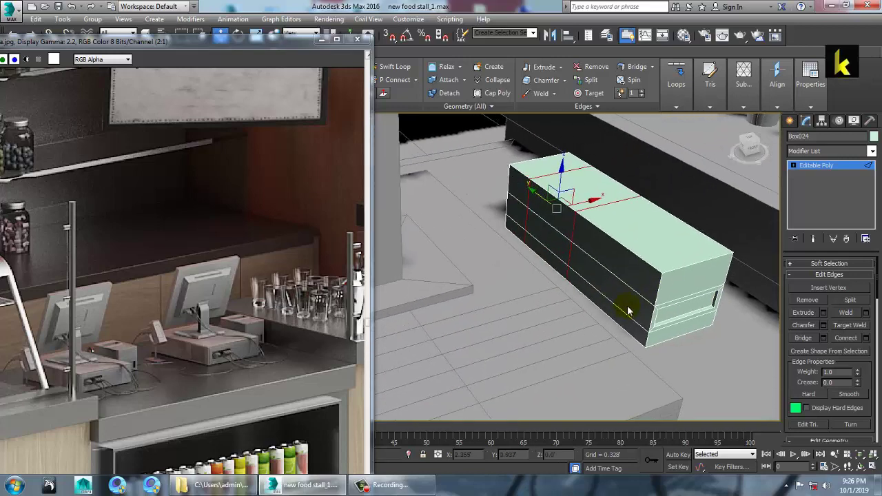
middle_click_drag(694, 318, 716, 271)
scroll(684, 284, "down", 3)
middle_click_drag(646, 268, 649, 260)
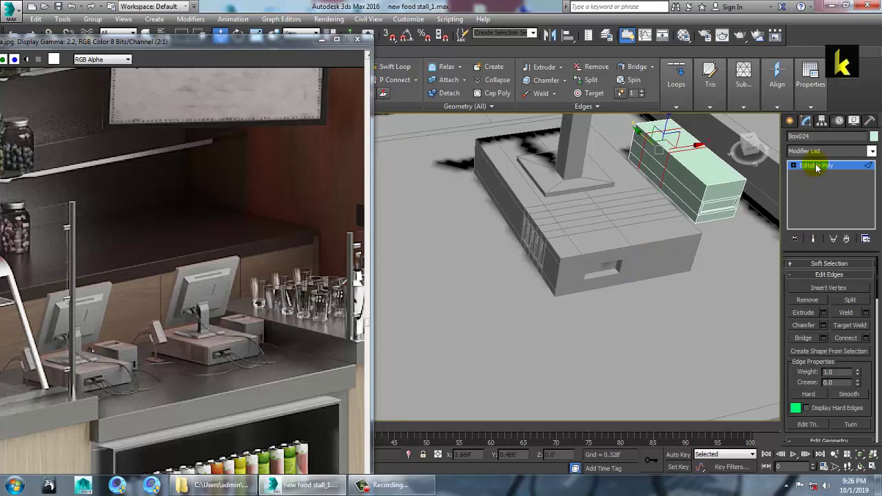
- Create a small cylinder with AutoGrid in the Front view, centred on the side box's inset front panel
left_click(790, 122)
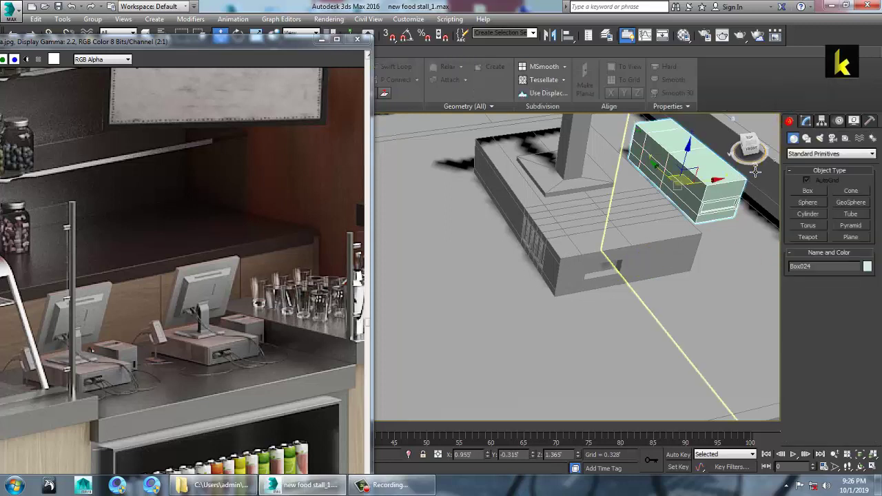
left_click(807, 214)
scroll(600, 254, "up", 5)
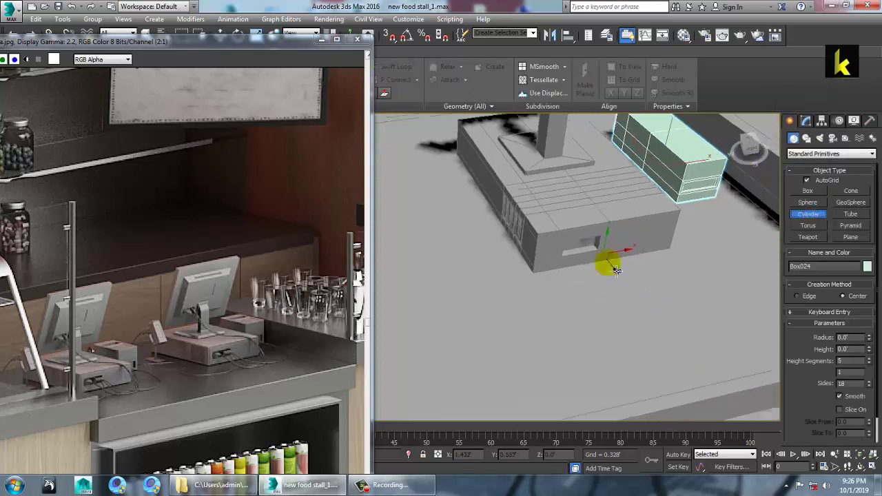
key("alt+w")
middle_click(650, 176)
key("alt+w")
key("z")
scroll(658, 209, "down", 3)
middle_click_drag(606, 239, 672, 235)
scroll(648, 241, "up", 2)
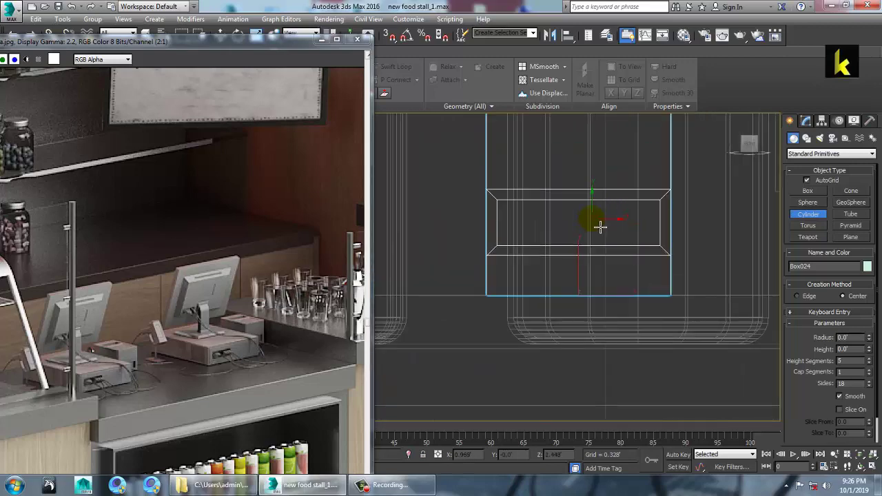
left_click_drag(600, 227, 607, 234)
- Enable Angle Snap at 90 degrees and rotate the cylinder so it lies horizontally across the panel
key("e")
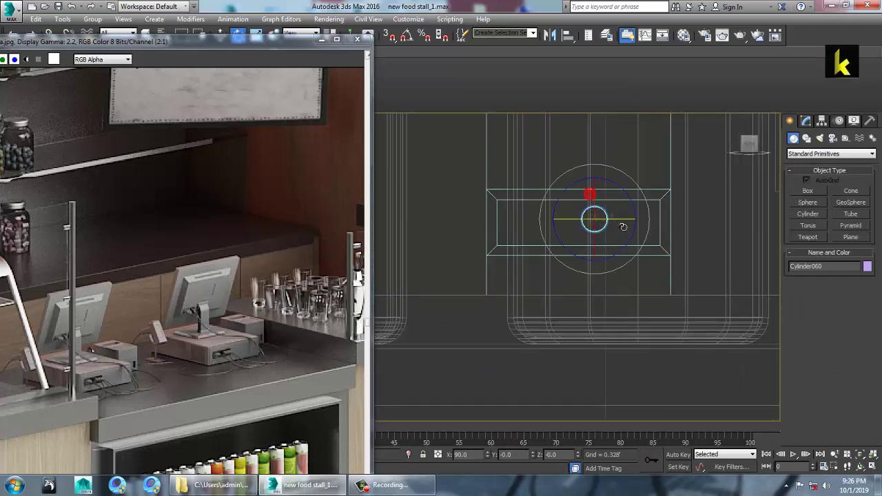
left_click(409, 39)
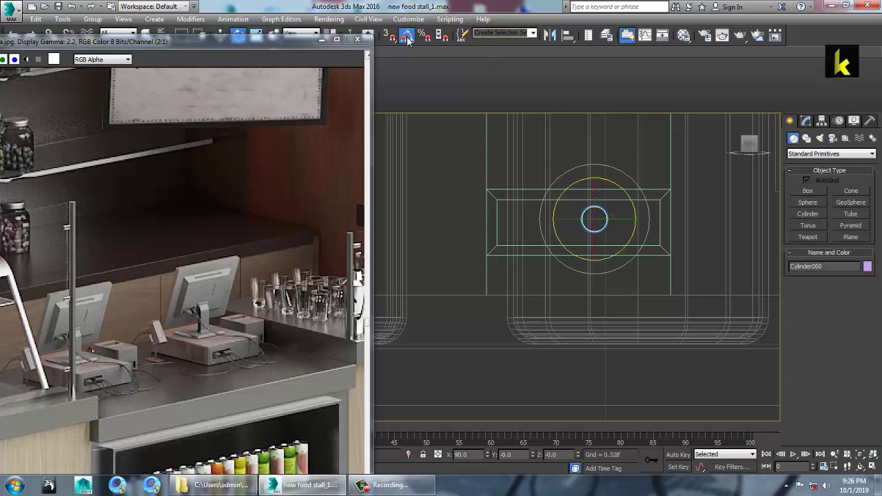
right_click(409, 38)
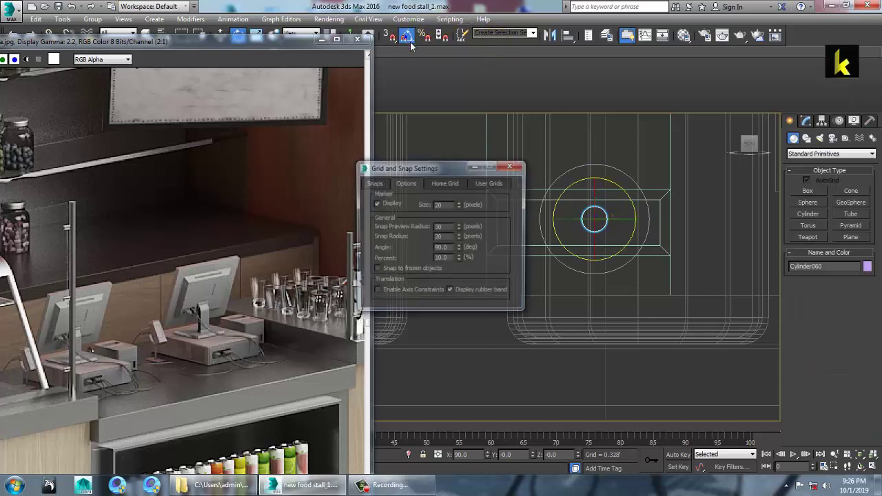
left_click(510, 167)
left_click_drag(622, 221, 616, 219)
key("w")
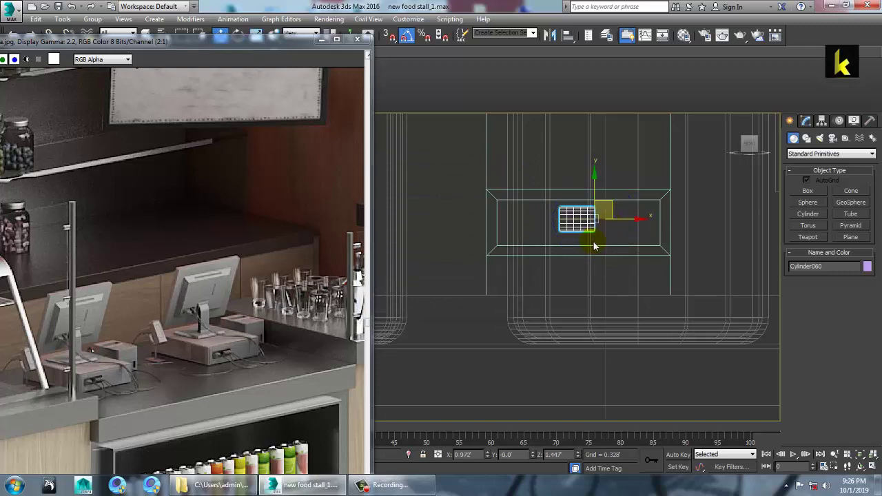
- Move the cylinder from the side box to the slot in the front of the register base
key("alt+w")
middle_click(656, 359)
key("z")
key("alt+w")
scroll(642, 315, "down", 4)
middle_click_drag(642, 314, 677, 325, "alt")
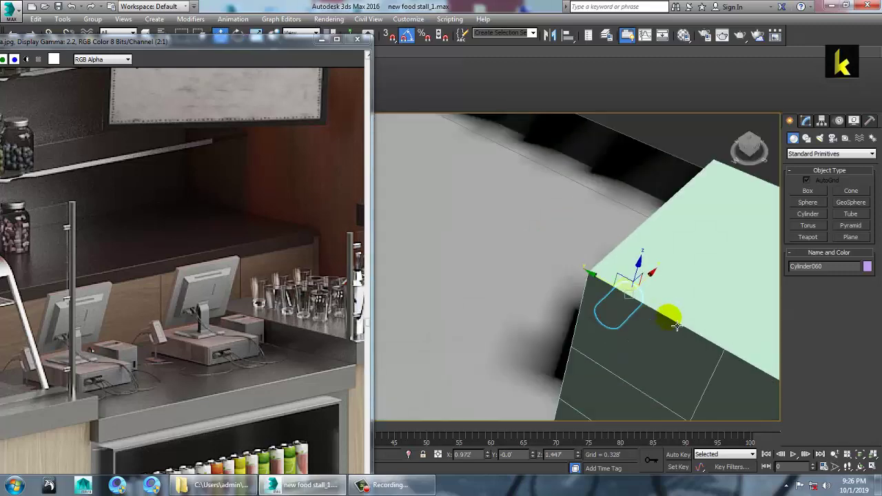
scroll(598, 283, "down", 6)
middle_click_drag(598, 283, 605, 301, "alt")
left_click_drag(546, 250, 633, 333)
middle_click_drag(632, 334, 591, 264)
left_click_drag(585, 234, 652, 322)
left_click_drag(720, 308, 515, 366)
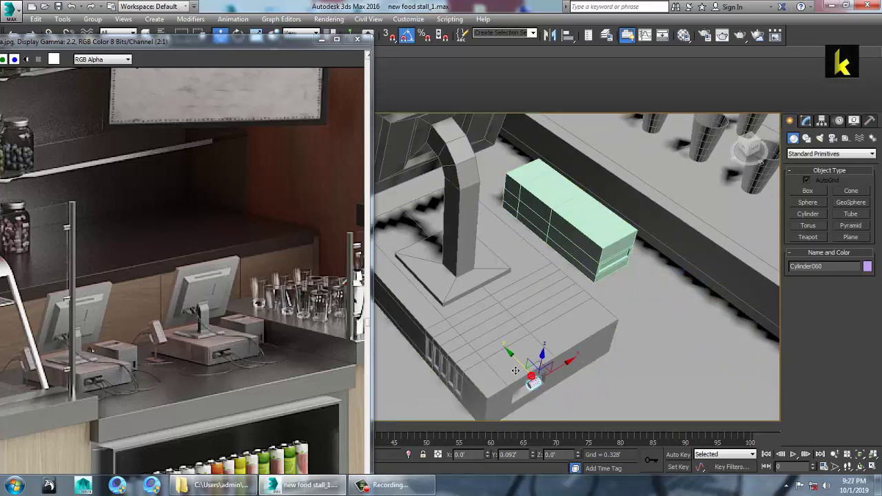
- Centre the cylinder in the base's front slot, scaling it to about 202% overall and about 296% along its length
key("z")
key("alt+w")
key("alt+w")
middle_click_drag(590, 211, 631, 220)
key("z")
scroll(634, 248, "down", 10)
middle_click_drag(634, 255, 634, 258)
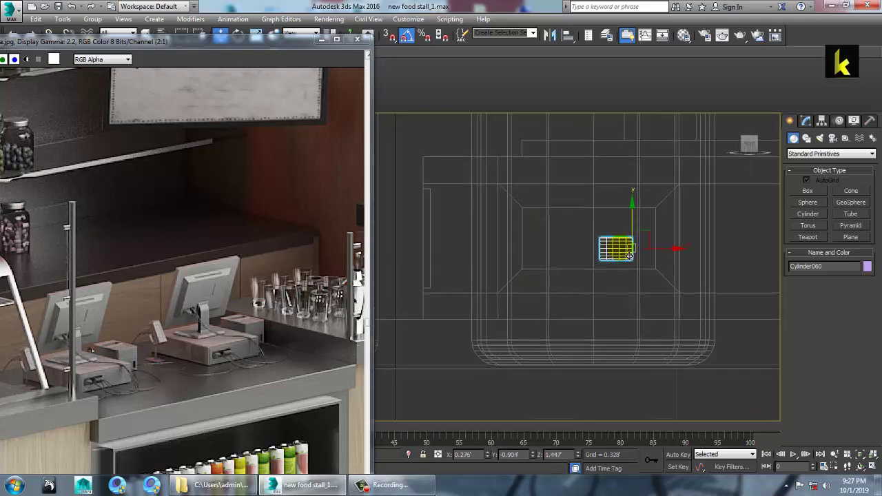
left_click(639, 203)
left_click(638, 234)
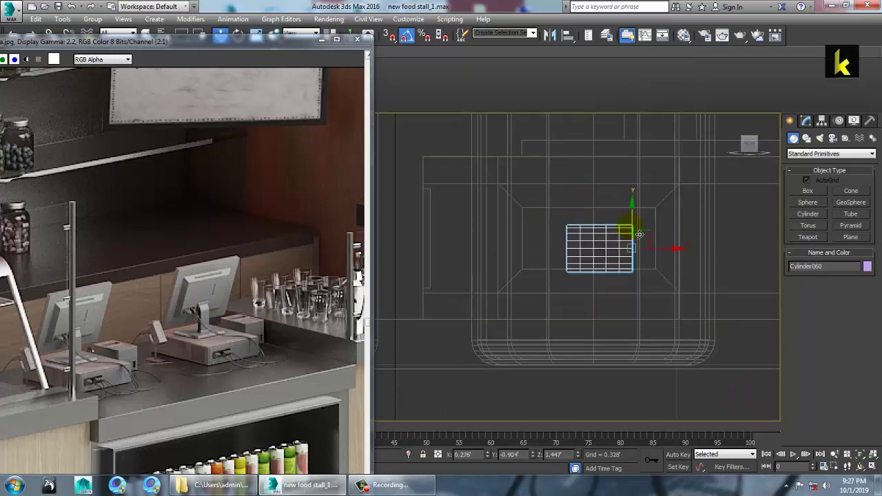
left_click_drag(637, 233, 639, 222)
key("r")
left_click_drag(682, 245, 711, 245)
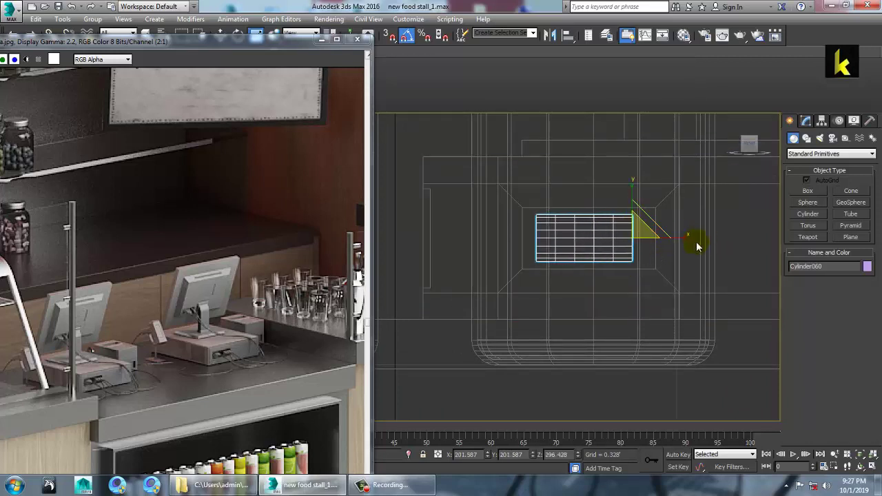
- Push the cylinder slightly deeper into the register base's front slot
key("w")
key("alt+w")
middle_click(678, 323)
key("alt+w")
middle_click_drag(676, 317, 642, 309, "alt")
middle_click_drag(568, 318, 567, 318)
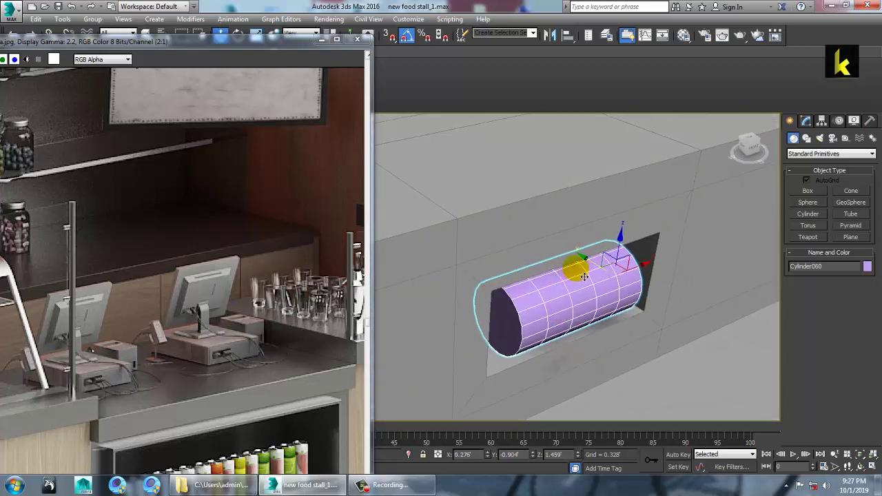
left_click_drag(600, 271, 596, 270)
mouse_move(583, 281)
middle_mouse_down("alt")
mouse_move(588, 301)
mouse_move(577, 292)
middle_mouse_up("alt")
- Convert the cylinder to Editable Poly and inset both end caps down to small centre polygons
right_click(561, 284)
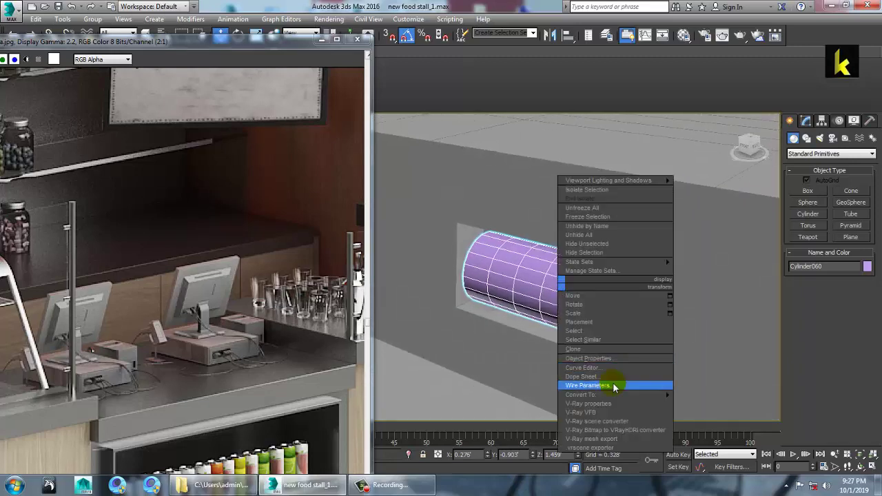
mouse_move(620, 394)
left_click(692, 400)
key("4")
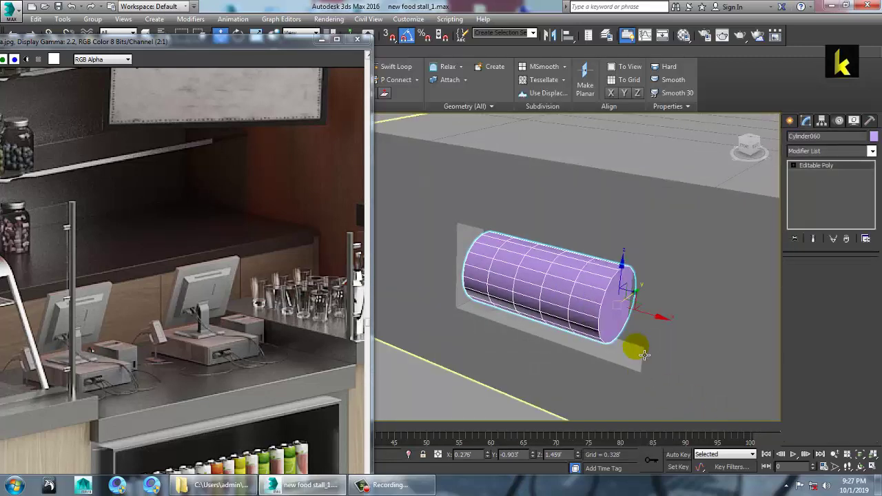
left_click(623, 328)
middle_click_drag(563, 317, 646, 345, "alt")
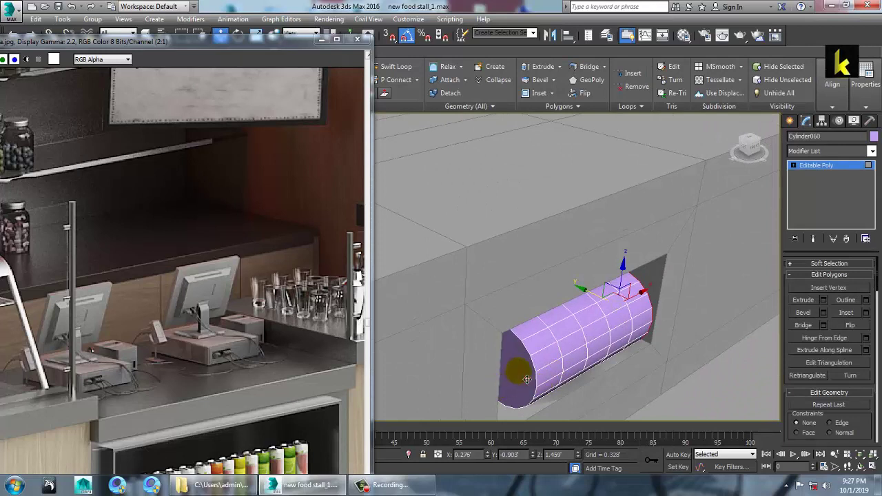
left_click(518, 371)
left_click(865, 313)
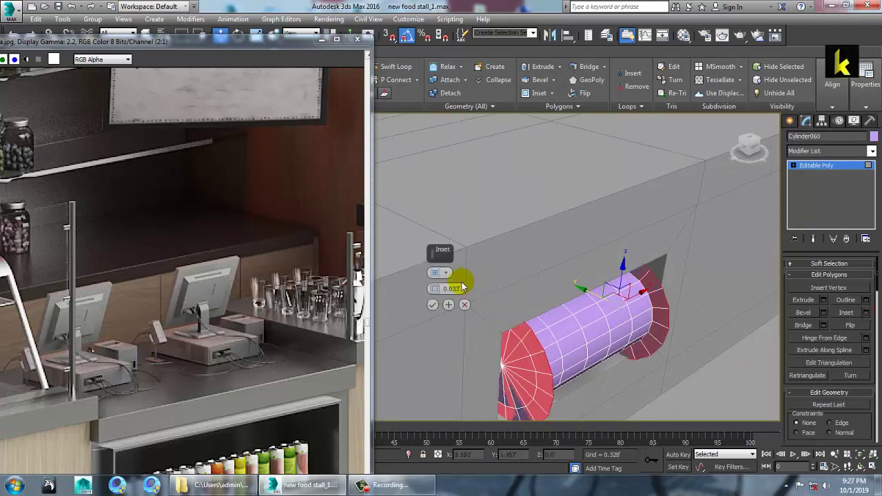
mouse_move(435, 290)
left_mouse_down()
mouse_move(442, 292)
mouse_move(434, 289)
left_mouse_up()
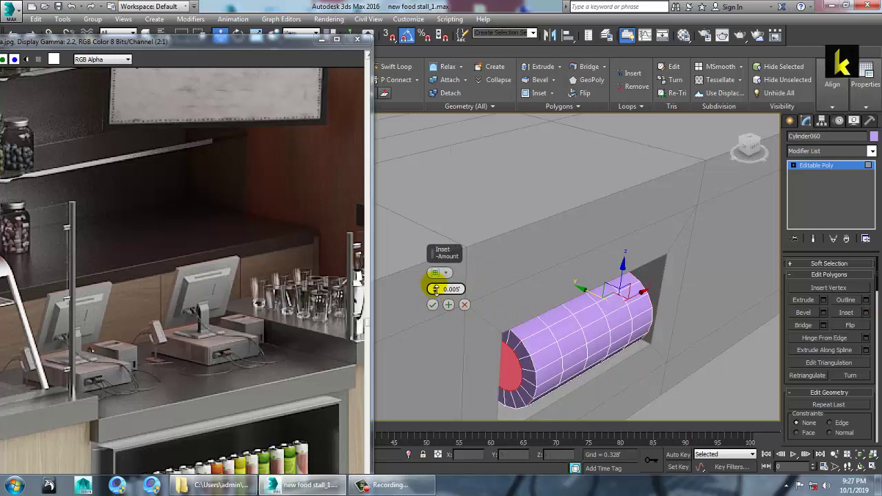
left_click_drag(435, 289, 435, 291)
left_click(433, 304)
- Extrude the small centre polygons on both cylinder ends by 0.328' to form a thin axle
left_click(823, 300)
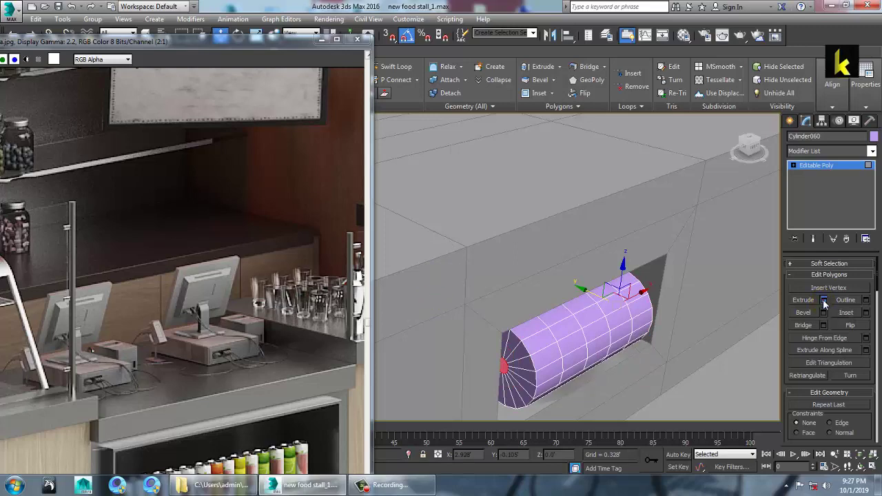
middle_click_drag(553, 312, 505, 320, "alt")
left_click(433, 305)
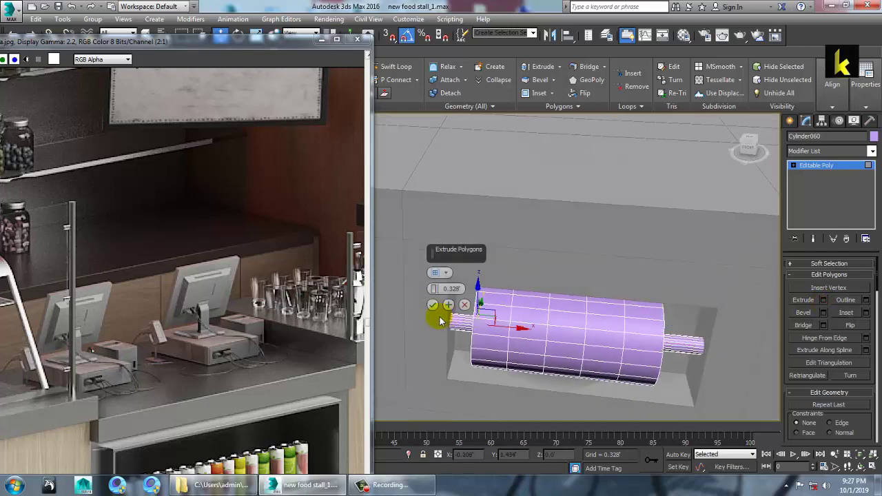
left_click(832, 167)
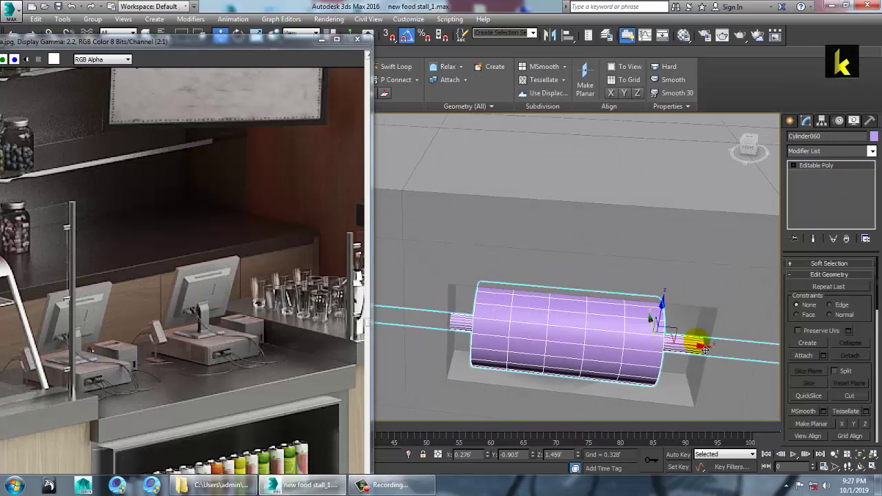
- Shorten the axle by moving the end vertices on both sides back inside the register base
scroll(699, 349, "down", 8)
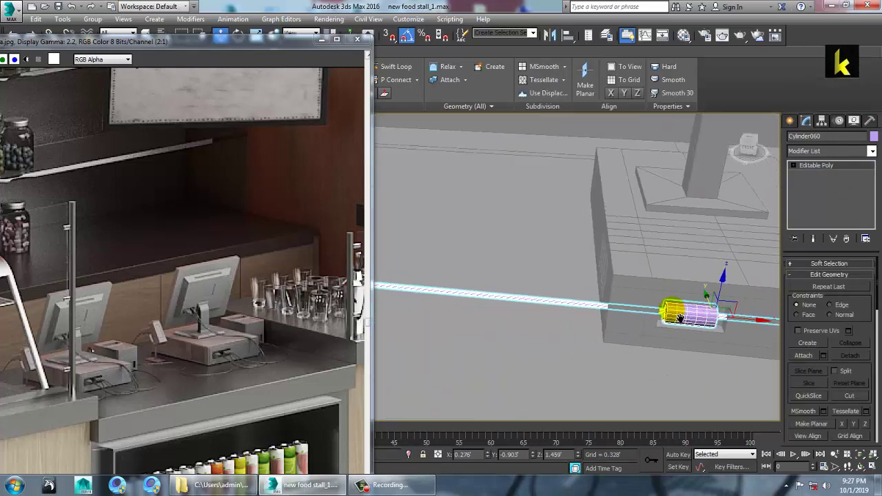
key("1")
left_click_drag(541, 262, 579, 323)
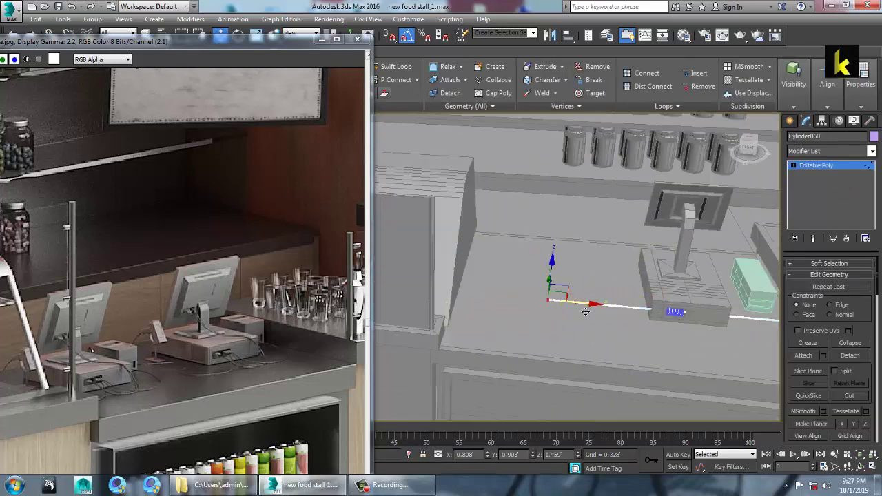
left_click_drag(696, 337, 694, 325)
middle_click_drag(759, 312, 682, 297)
left_click_drag(687, 269, 661, 328)
scroll(659, 326, "up", 4)
middle_click_drag(679, 322, 697, 303, "alt")
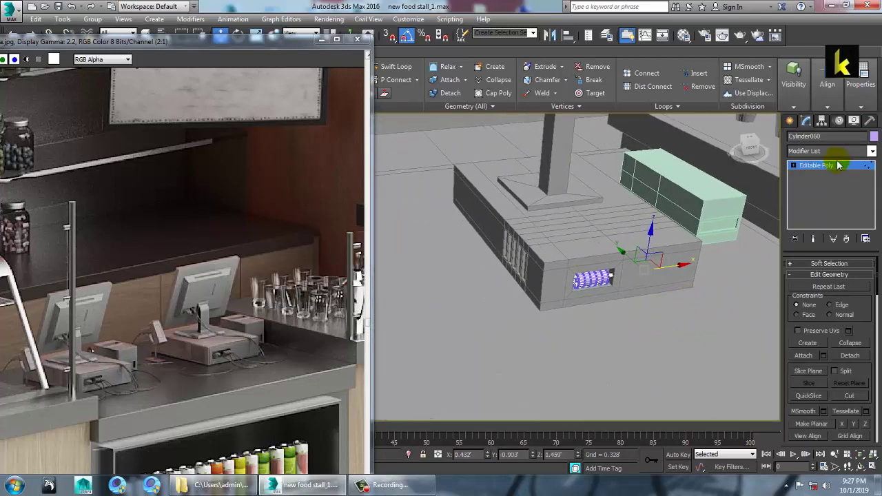
left_click(813, 170)
- Draw a curved Line spline in the Top view, looping from the slot cylinder to the front of the side box as a cable
key("alt+w")
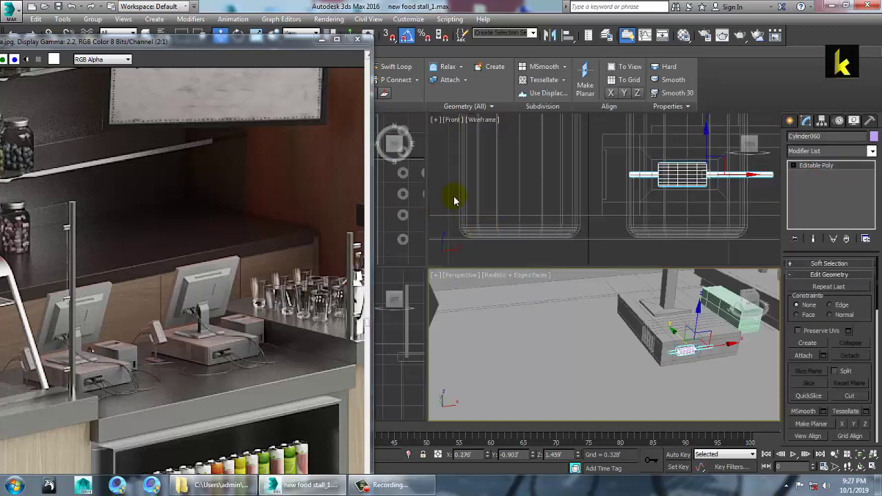
right_click(394, 197)
key("alt+w")
key("z")
scroll(558, 206, "down", 9)
middle_click_drag(641, 260, 580, 277)
left_click(792, 121)
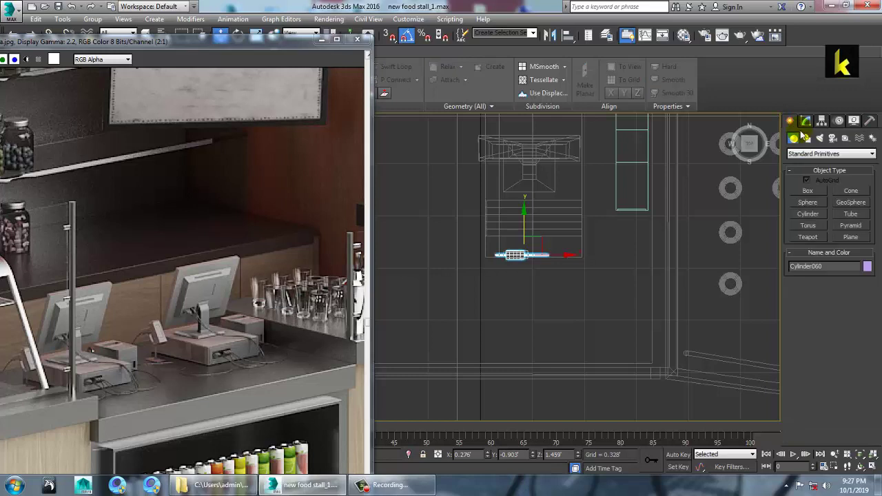
left_click(807, 139)
left_click(807, 200)
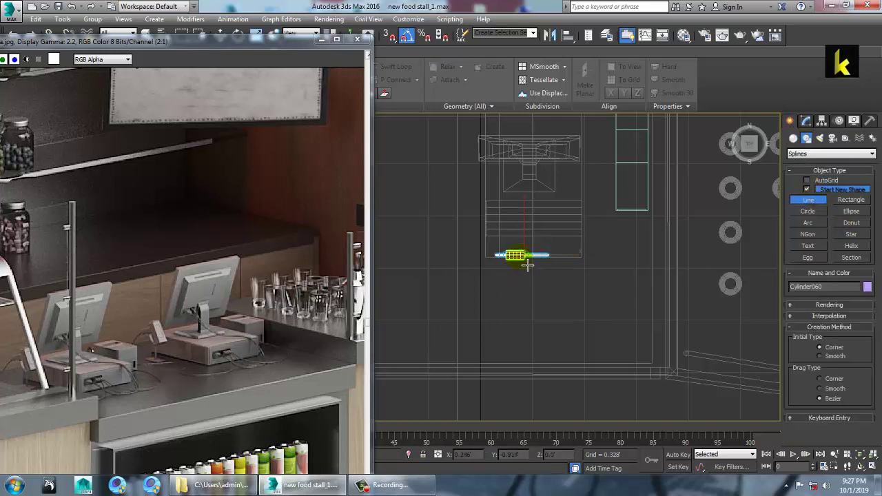
left_click(527, 265)
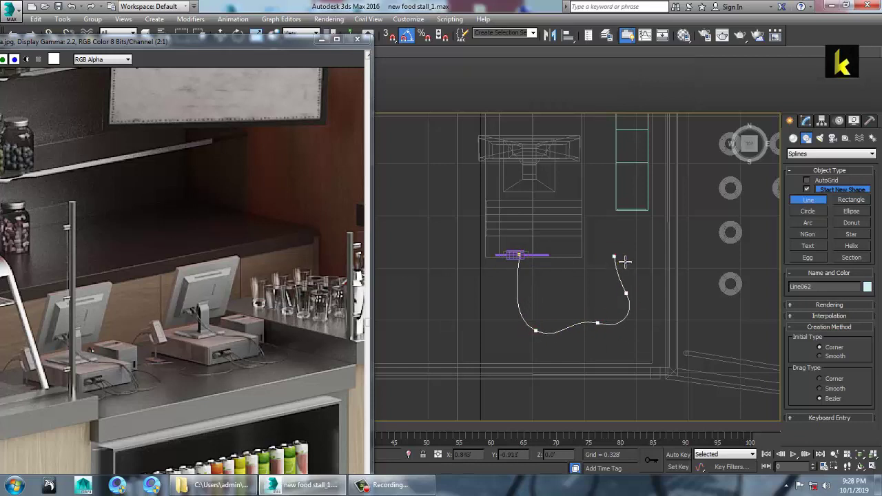
left_click(639, 216)
right_click(639, 217)
right_click(639, 217)
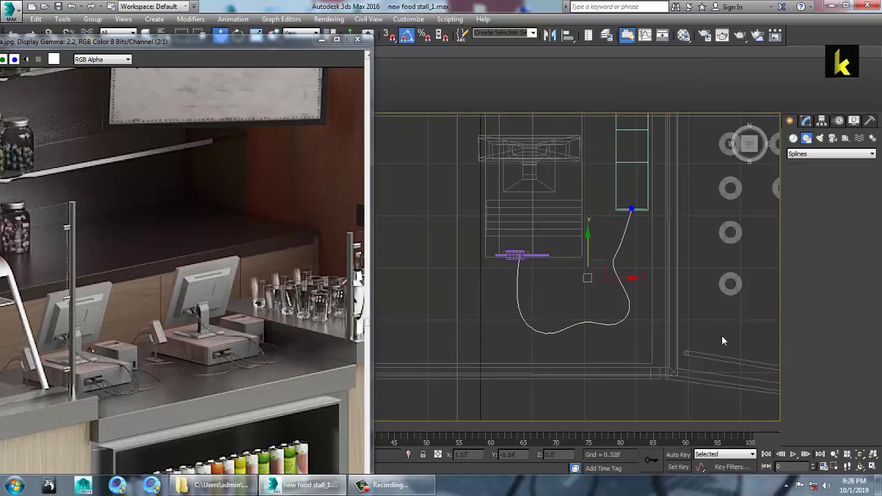
- Raise the cable spline from floor level to about 1.45' so it joins the roller slot to the side box
key("alt+w")
middle_click(717, 336)
key("alt+w")
scroll(631, 309, "down", 6)
scroll(632, 309, "down", 7)
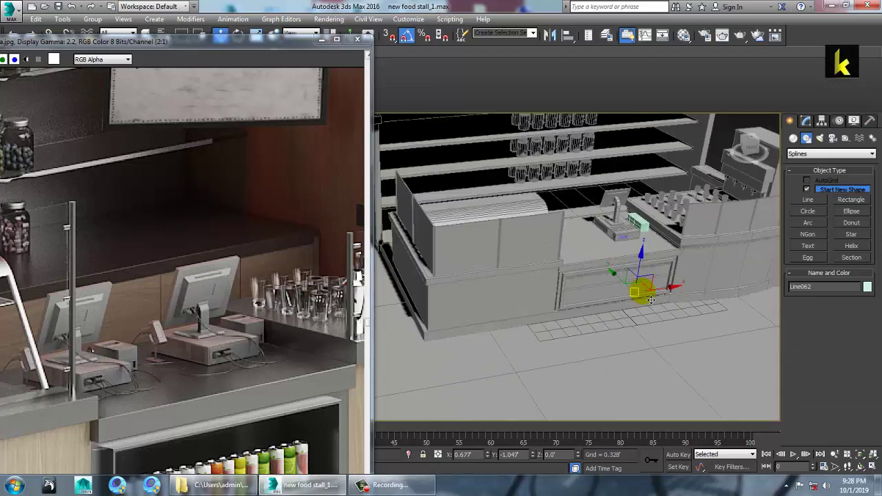
middle_click_drag(649, 301, 647, 266, "alt")
left_click_drag(645, 253, 653, 220)
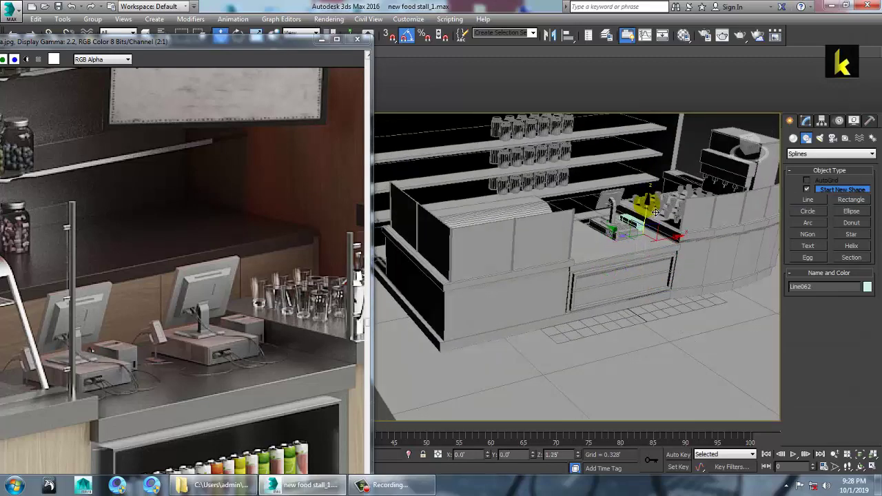
key("z")
scroll(636, 253, "down", 3)
middle_click_drag(638, 252, 617, 259, "alt")
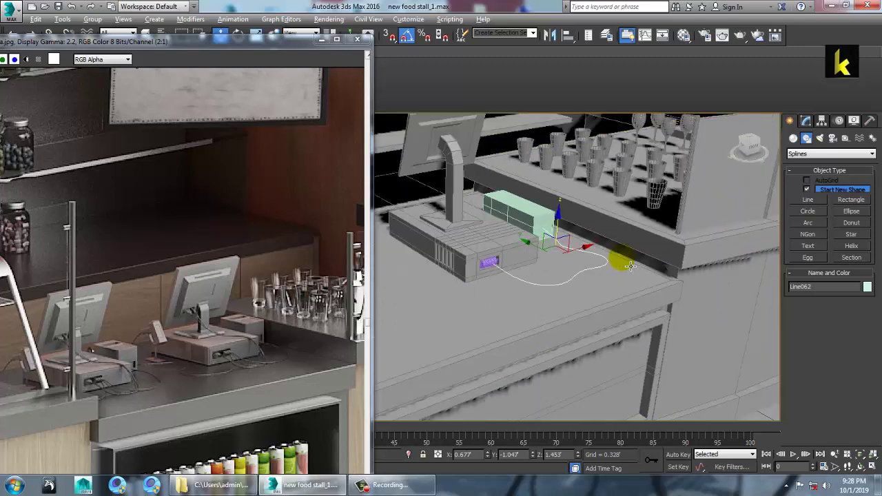
scroll(613, 258, "up", 3)
- Show the cable spline as a round tube in the viewport and set its thickness to 0.008'
left_click(806, 121)
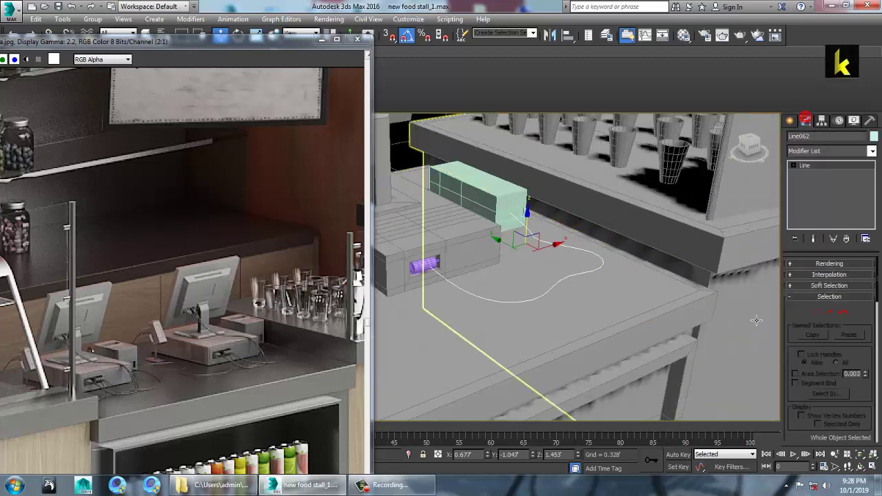
left_click(802, 261)
left_click(792, 280)
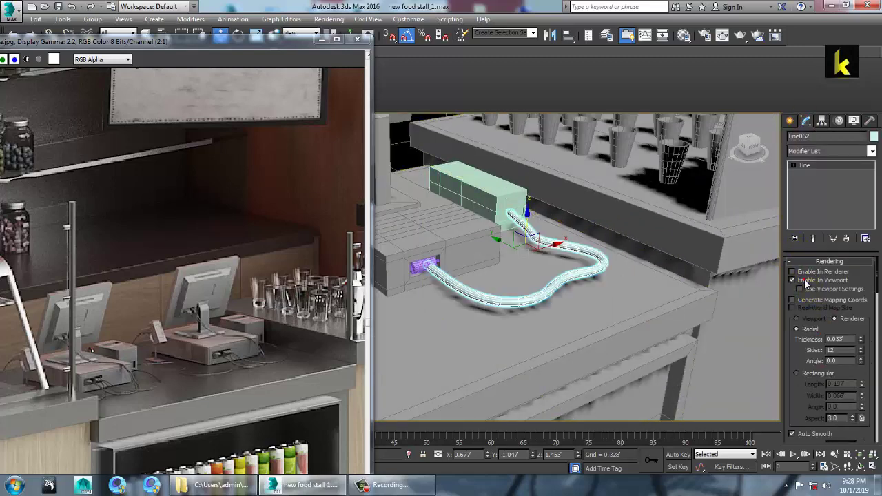
left_click_drag(861, 343, 878, 389)
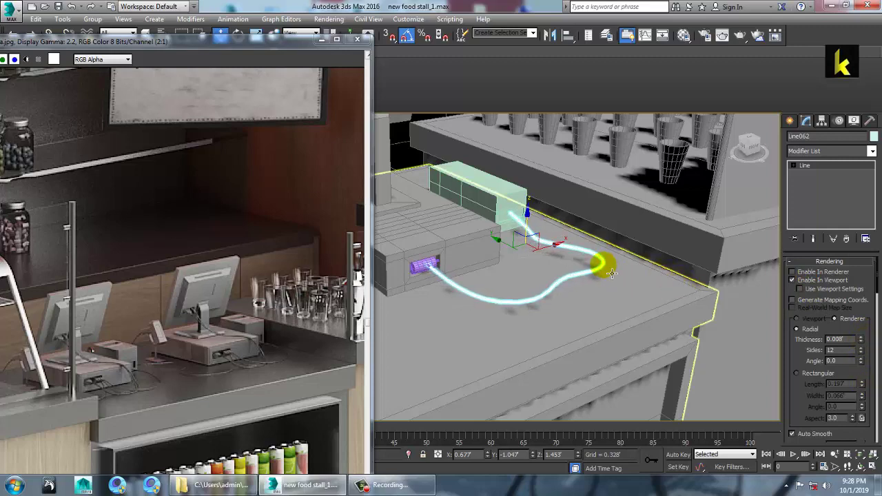
middle_click_drag(520, 266, 514, 274, "alt")
left_click_drag(564, 256, 564, 255)
middle_click_drag(564, 256, 536, 259, "alt")
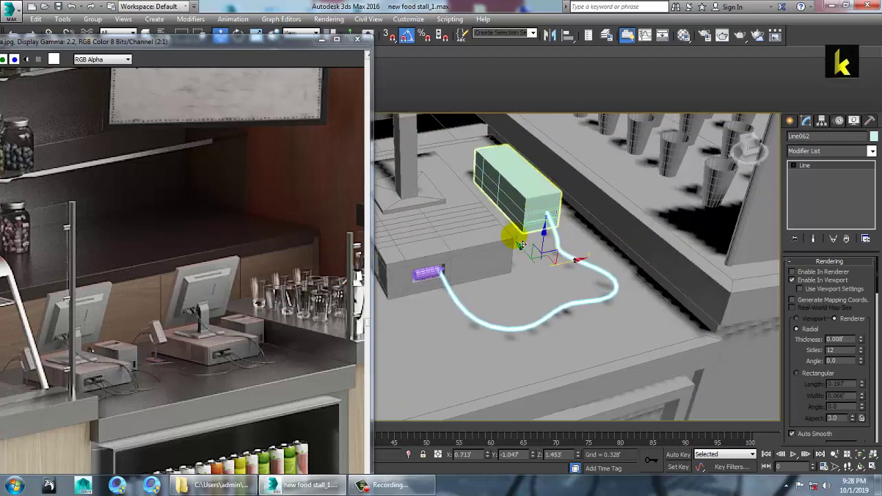
- Give every object in the scene the same light grey object colour
key("ctrl+a")
left_click(872, 137)
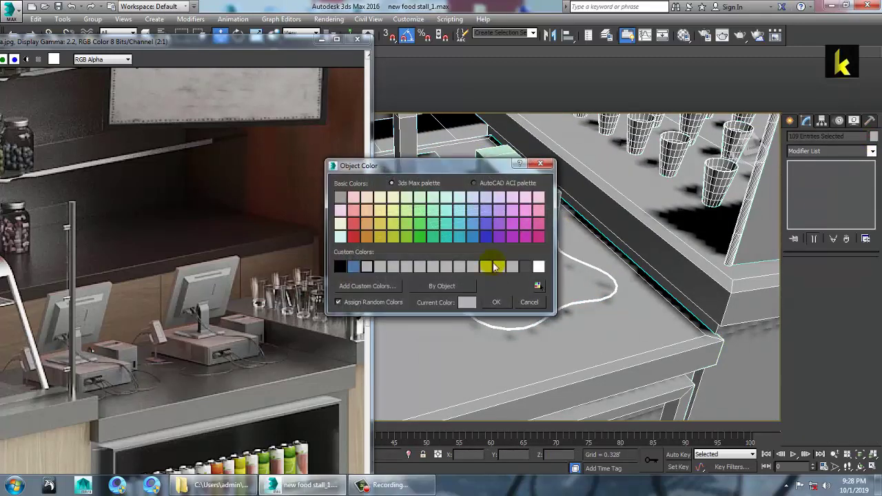
left_click(500, 303)
- Draw a second curved Line spline in the Top view, looping from the roller to the side box beside the first cable
key("alt+w")
middle_click_drag(404, 241, 404, 243)
key("alt+w")
scroll(462, 240, "down", 8)
middle_click_drag(462, 241, 528, 269)
scroll(553, 243, "up", 6)
scroll(615, 266, "up", 2)
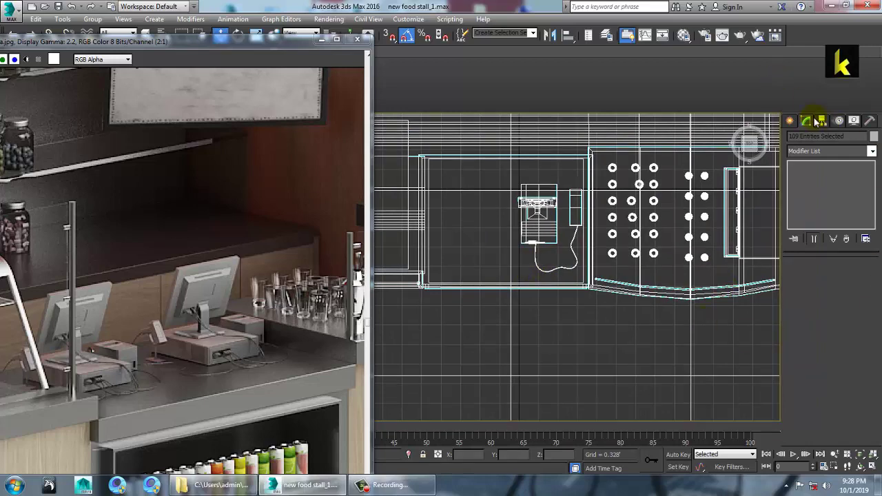
left_click(790, 121)
left_click(806, 199)
scroll(582, 204, "up", 4)
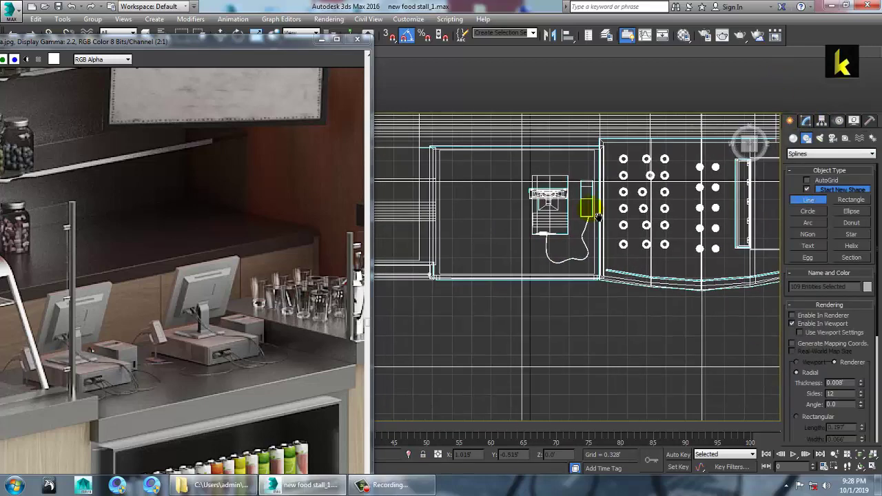
scroll(505, 212, "up", 4)
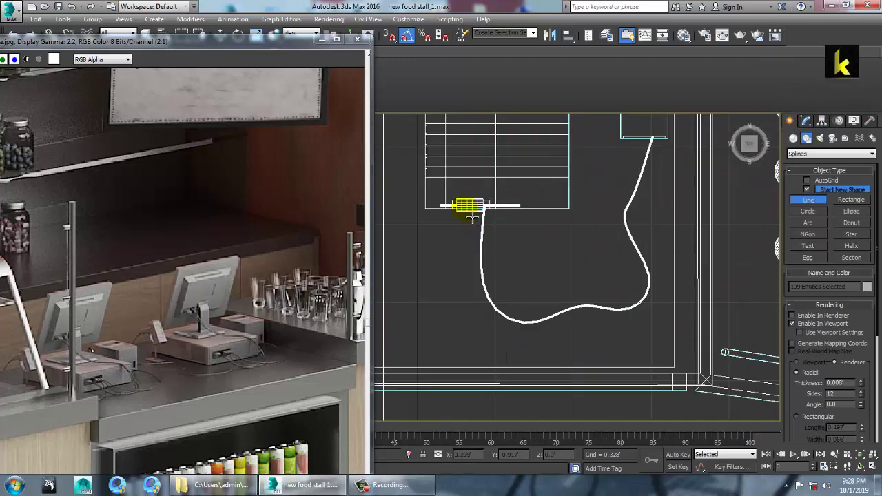
left_click(473, 219)
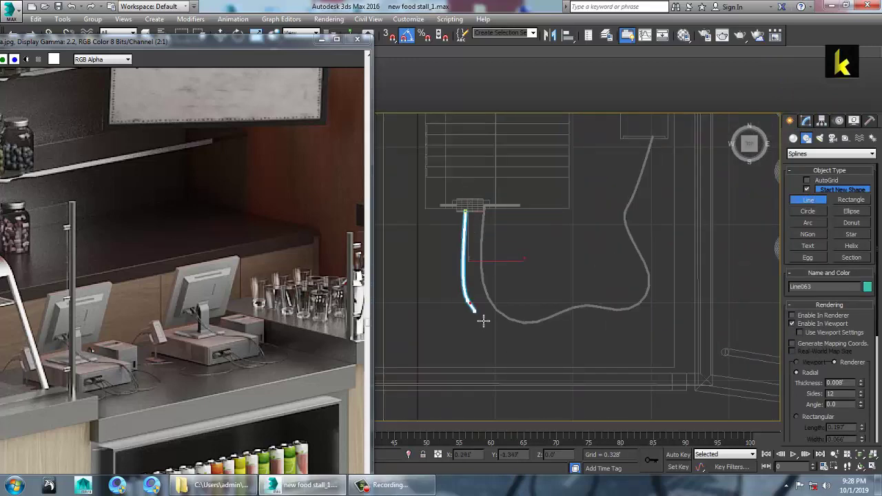
left_click(529, 343)
left_click(596, 322)
left_click(619, 301)
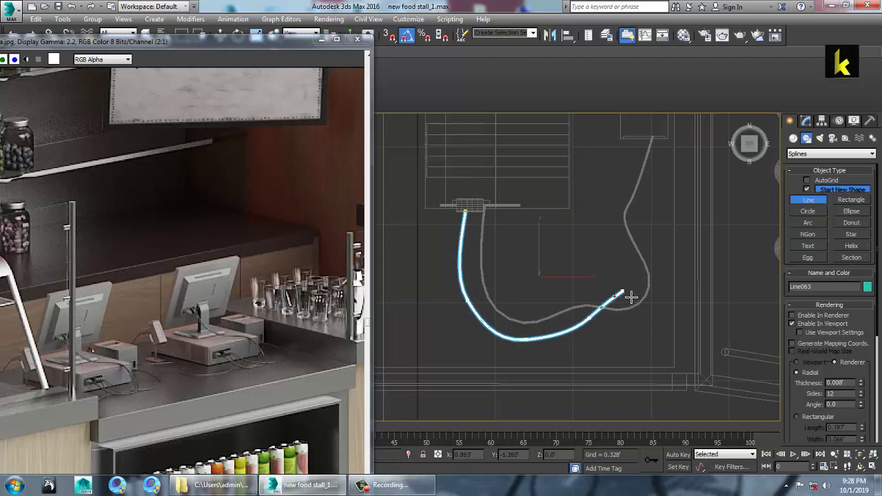
left_click(622, 184)
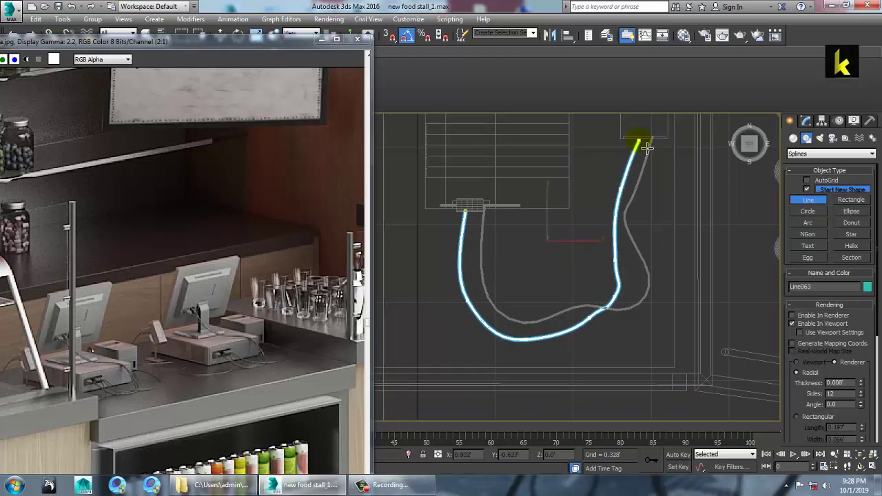
key("w")
- Raise the second cable to about 1.46' so its ends meet the roller slot and the side box
key("alt+w")
middle_click(679, 348)
key("z")
key("alt+w")
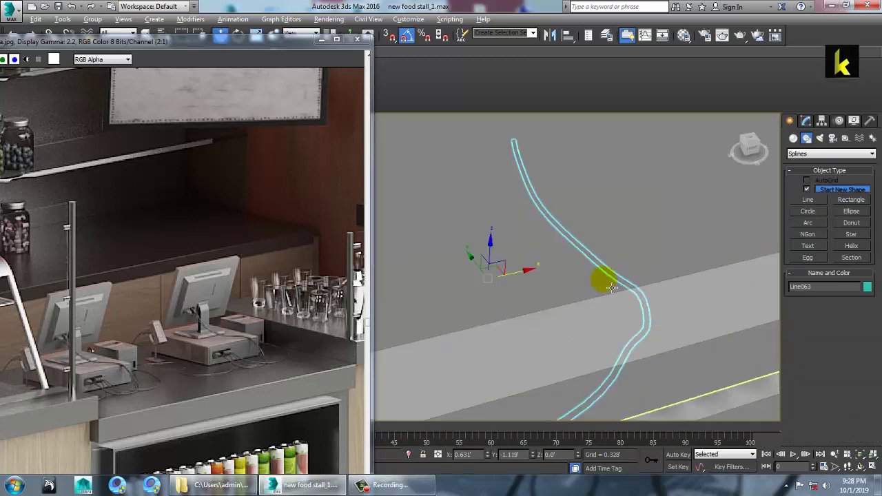
scroll(604, 281, "down", 7)
mouse_move(594, 311)
middle_mouse_down()
mouse_move(587, 305)
mouse_move(591, 325)
middle_mouse_up()
left_click_drag(587, 266, 623, 173)
key("z")
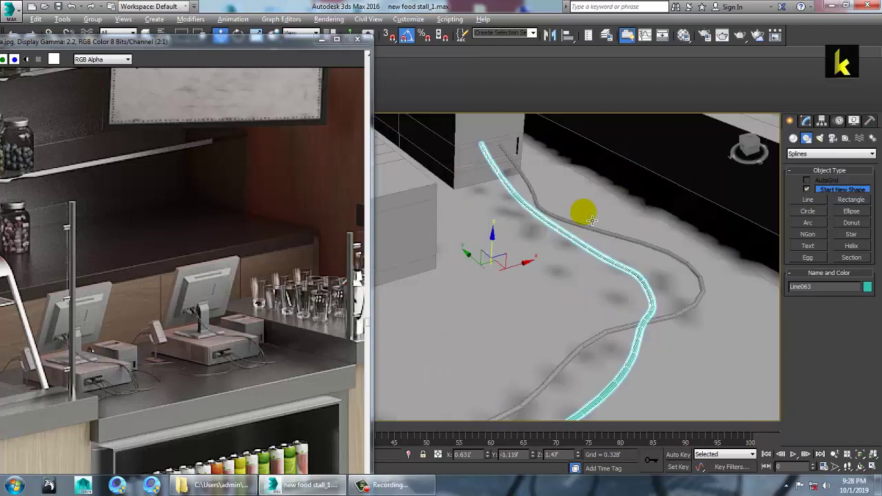
scroll(594, 219, "down", 4)
middle_click_drag(601, 222, 611, 200, "alt")
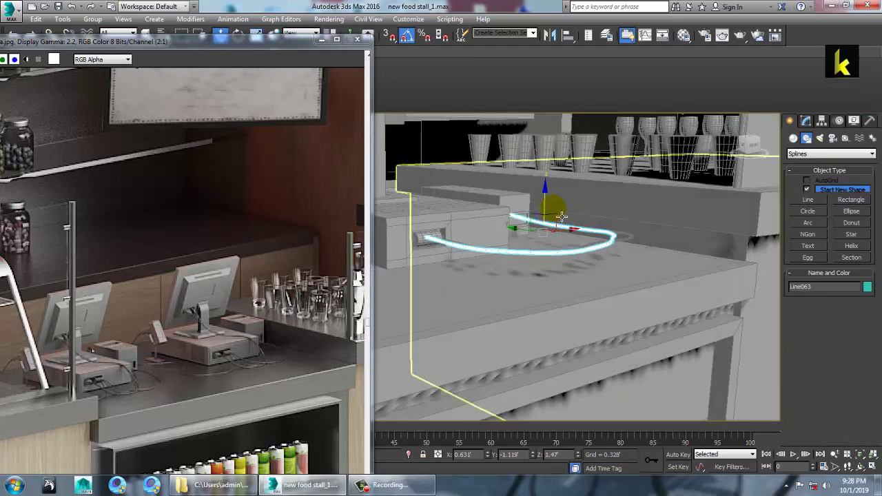
left_click_drag(553, 214, 553, 216)
scroll(580, 272, "down", 3)
middle_click_drag(580, 272, 559, 258, "alt")
scroll(578, 266, "up", 3)
- Lower the middle vertices of the first cable so it sags onto the counter top between its two ends
left_click(630, 227)
key("1")
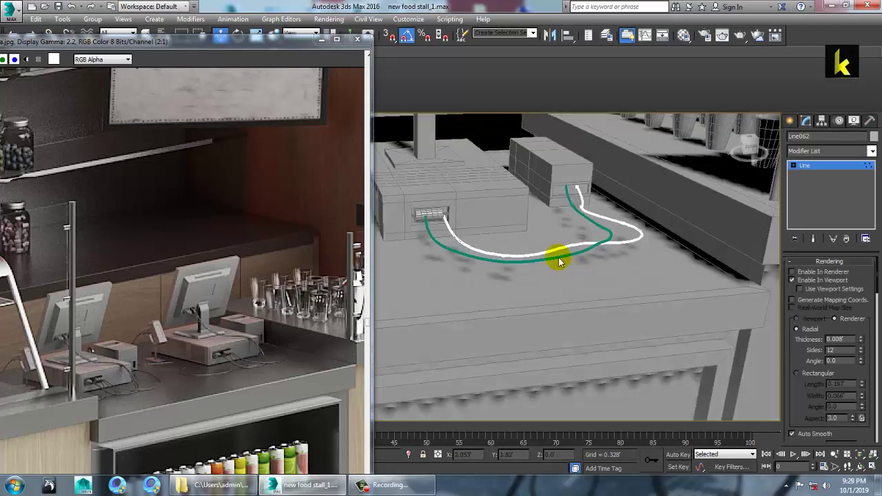
left_click_drag(512, 230, 668, 253)
left_click_drag(617, 204, 640, 239)
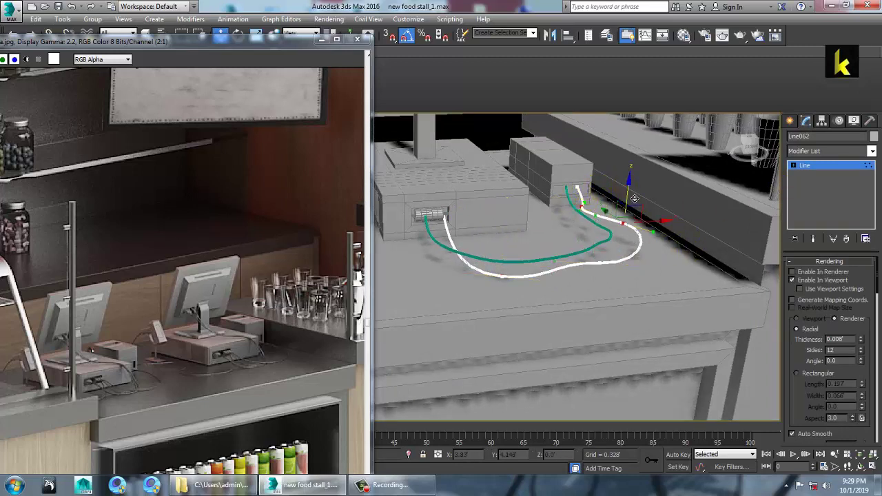
left_click_drag(634, 198, 634, 209)
left_click(826, 166)
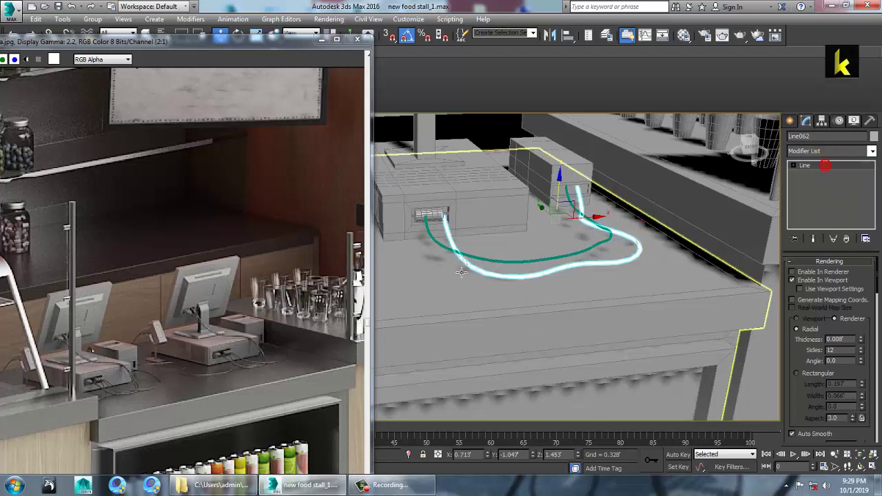
- Lower the middle vertices of the second cable by about 0.075' so it sags onto the counter top
left_click(441, 243)
key("1")
left_click_drag(434, 230, 630, 303)
left_click_drag(451, 218, 463, 235)
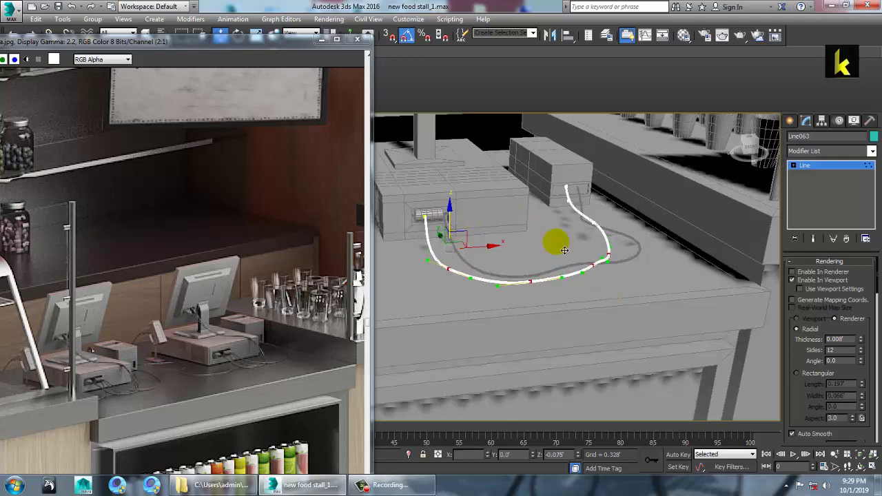
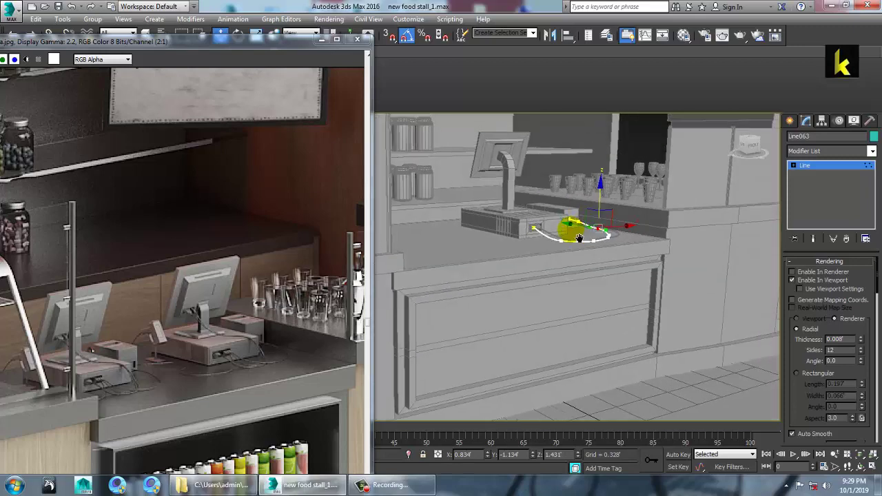
scroll(575, 239, "up", 3)
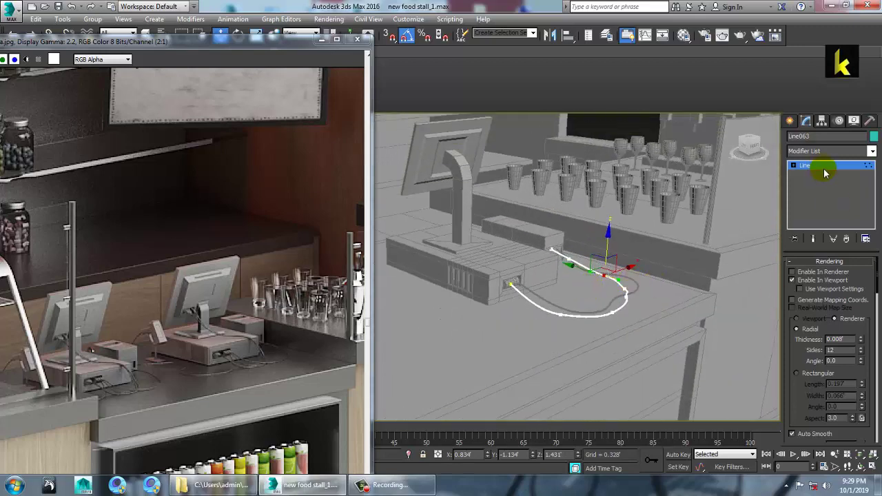
left_click(823, 167)
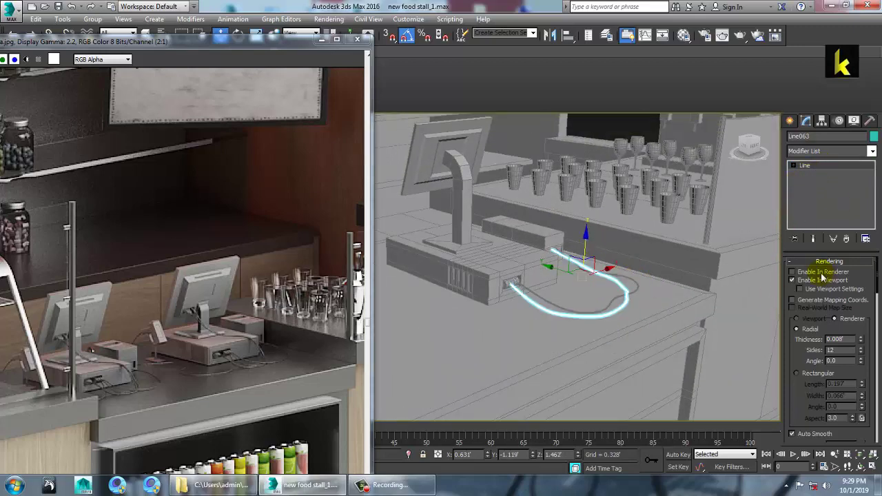
- Make the first cable renderable by turning on Enable In Renderer
left_click(642, 298)
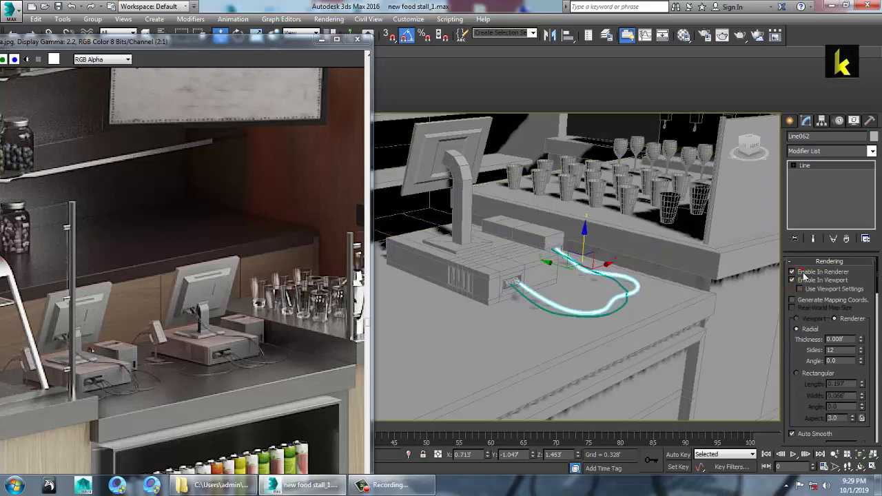
middle_click_drag(672, 237, 624, 229, "alt")
scroll(640, 222, "up", 3)
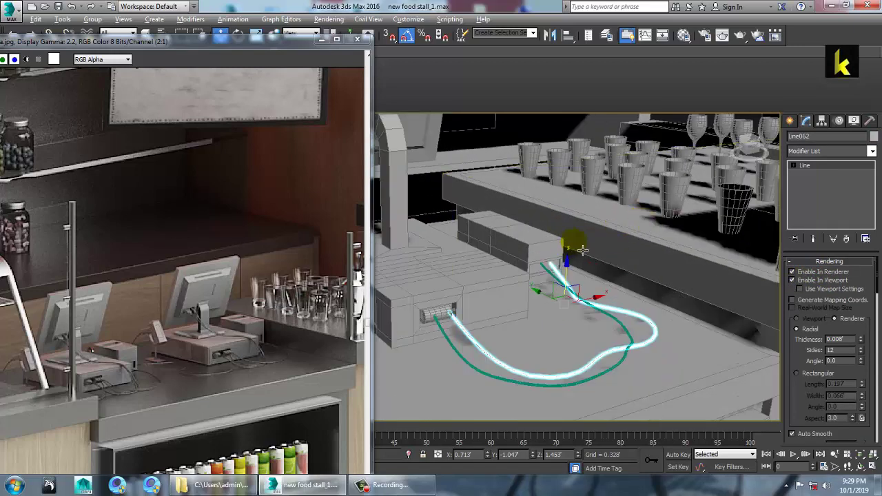
middle_click_drag(582, 250, 589, 251, "alt")
- Reapply the light grey object colour to the whole scene, including the second cable
key("ctrl+a")
left_click(873, 138)
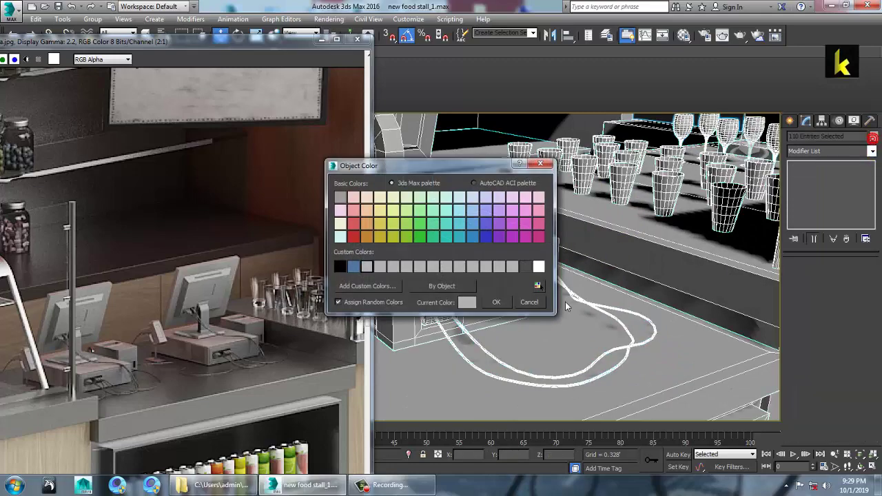
left_click(497, 302)
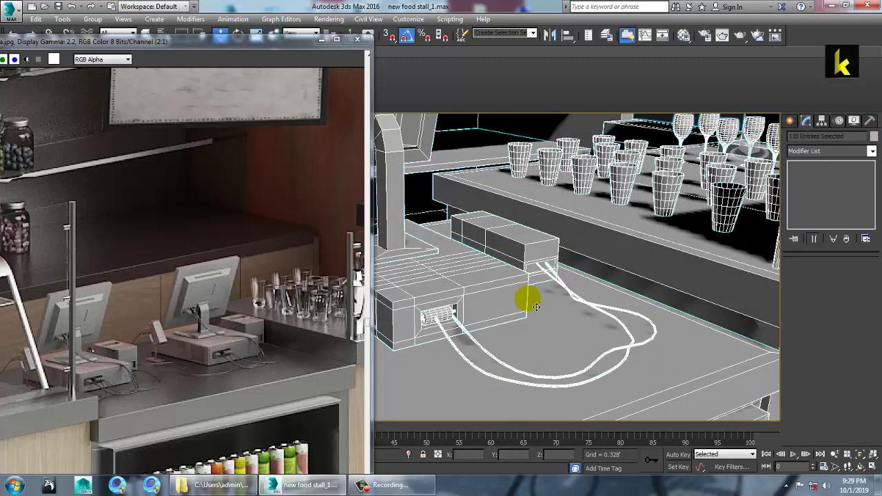
- Mirror the monitor stand, slotted base, roller, both cables and side box together across the X axis as a Copy
mouse_move(527, 299)
middle_mouse_down("alt")
mouse_move(581, 340)
mouse_move(645, 331)
mouse_move(580, 299)
mouse_move(563, 274)
mouse_move(561, 282)
mouse_move(573, 267)
mouse_move(525, 292)
middle_mouse_up("alt")
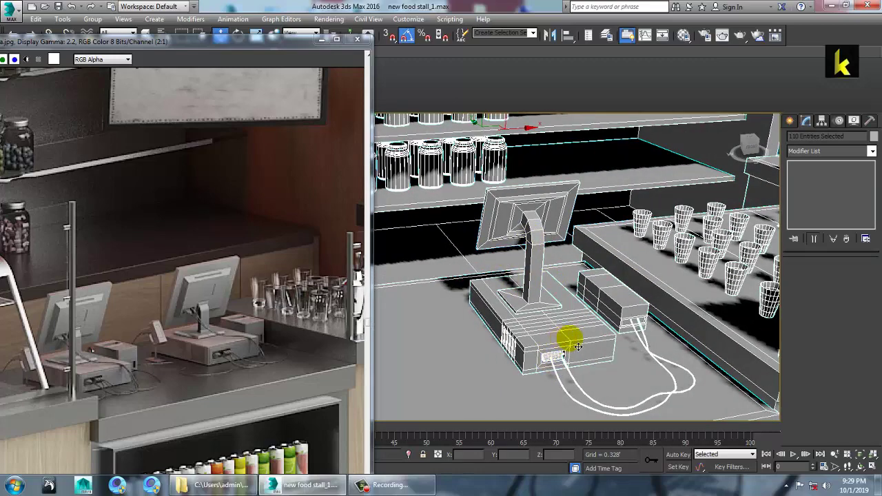
left_click(540, 230)
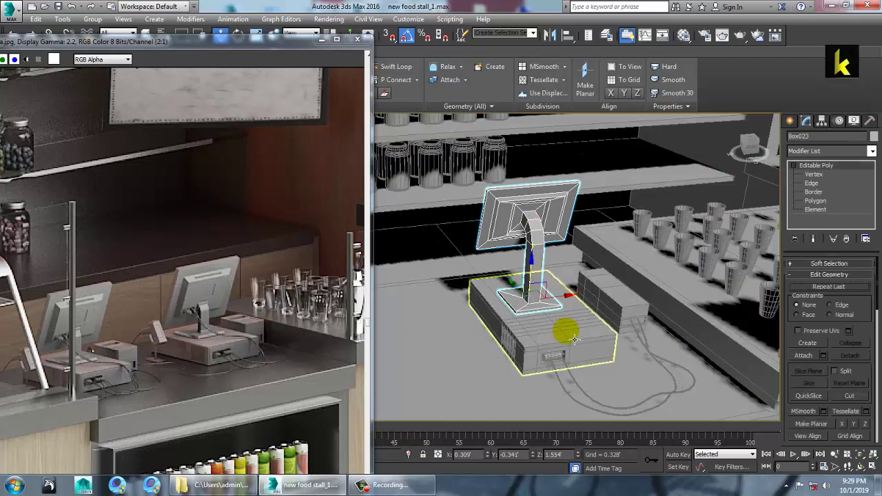
left_click(575, 339, "ctrl")
left_click(555, 357, "ctrl")
left_click(569, 373, "ctrl")
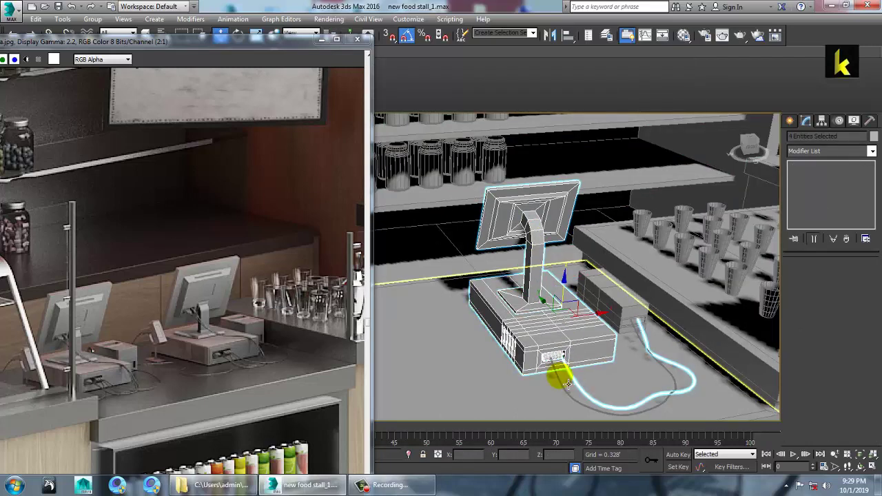
left_click(558, 383, "ctrl")
left_click(643, 307, "ctrl")
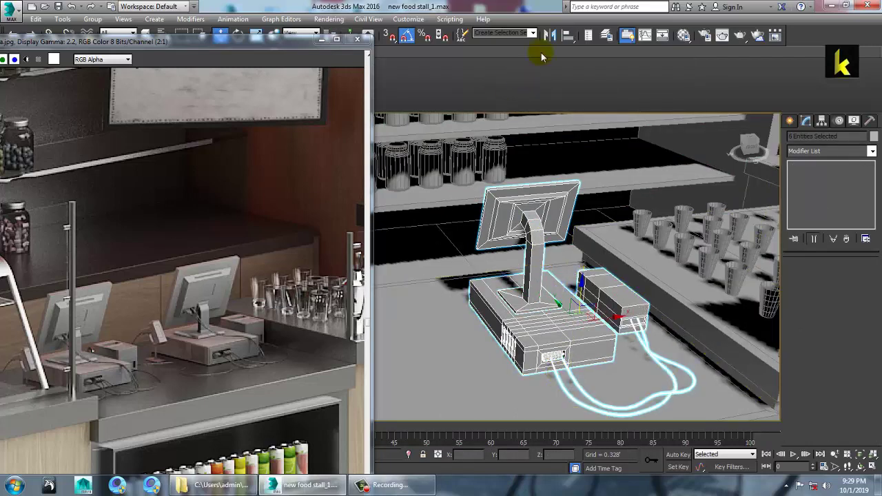
left_click(551, 35)
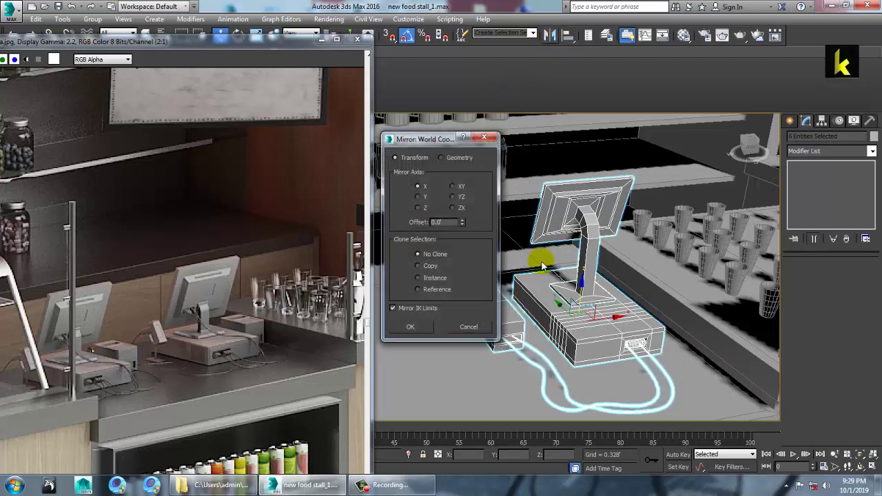
left_click(431, 268)
left_click(414, 329)
- Move the mirrored register about 1.45' along negative X to stand beside the original on the counter
middle_click_drag(514, 277, 654, 295, "alt")
scroll(654, 295, "down", 3)
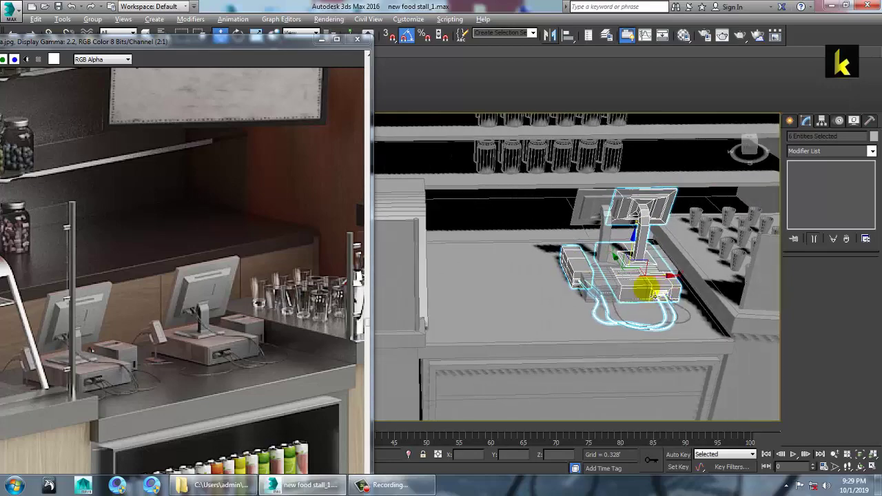
left_click_drag(648, 283, 527, 297)
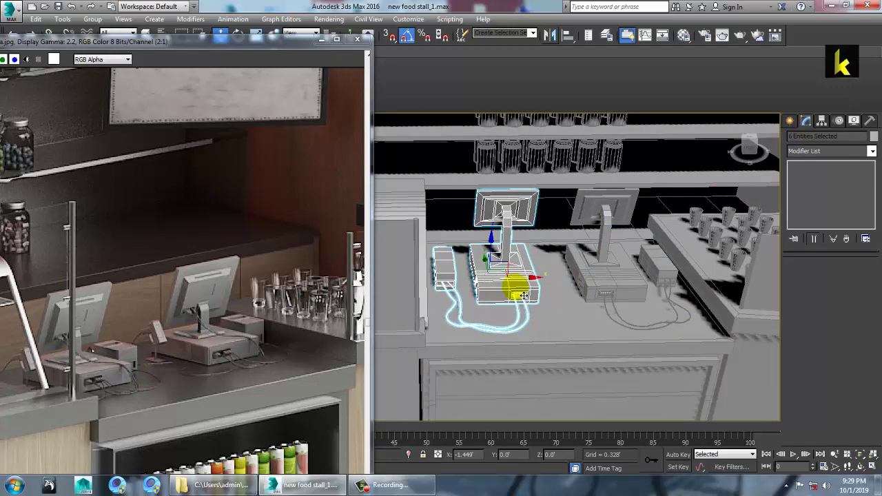
- Examine the two registers on the counter and the reference image's sign panels and light rail beneath the canopy
middle_click_drag(545, 301, 559, 280, "alt")
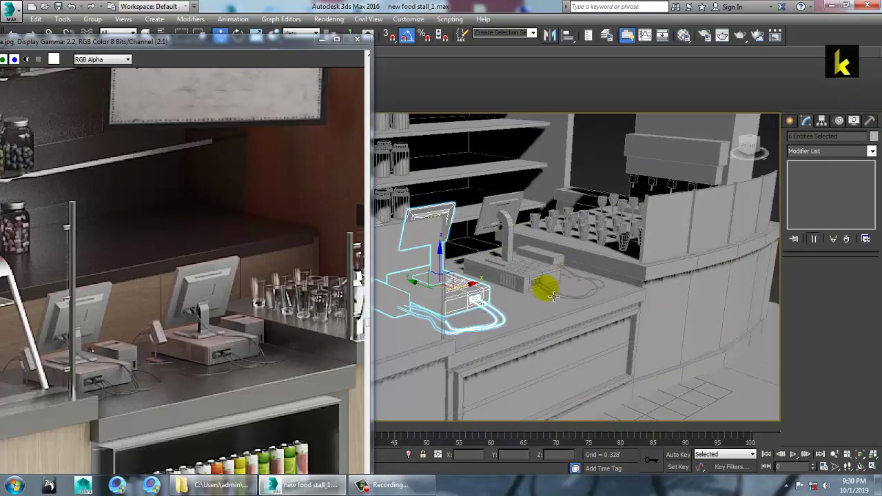
middle_click_drag(549, 291, 656, 283)
scroll(672, 277, "down", 3)
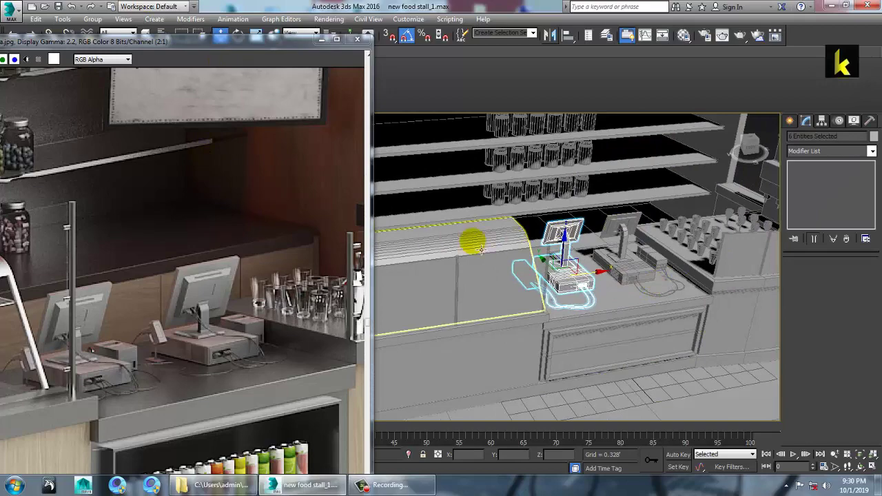
middle_click_drag(598, 261, 632, 289, "alt")
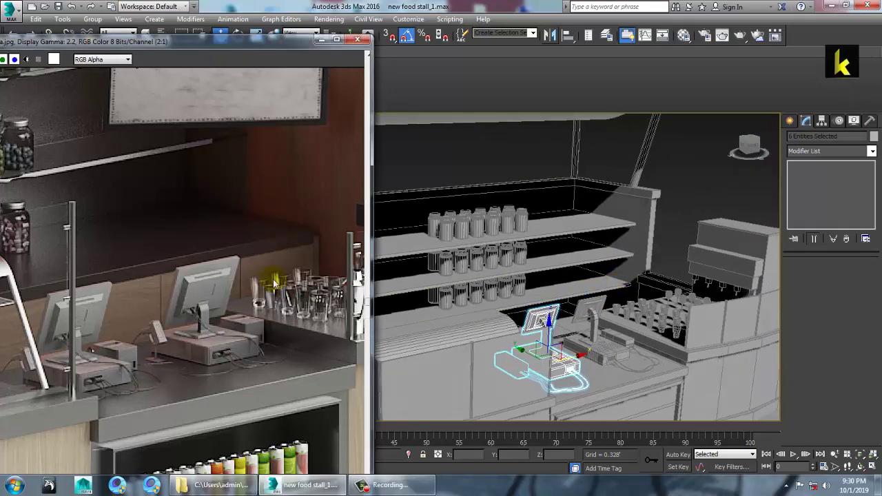
left_click_drag(366, 300, 365, 270)
scroll(192, 219, "down", 2)
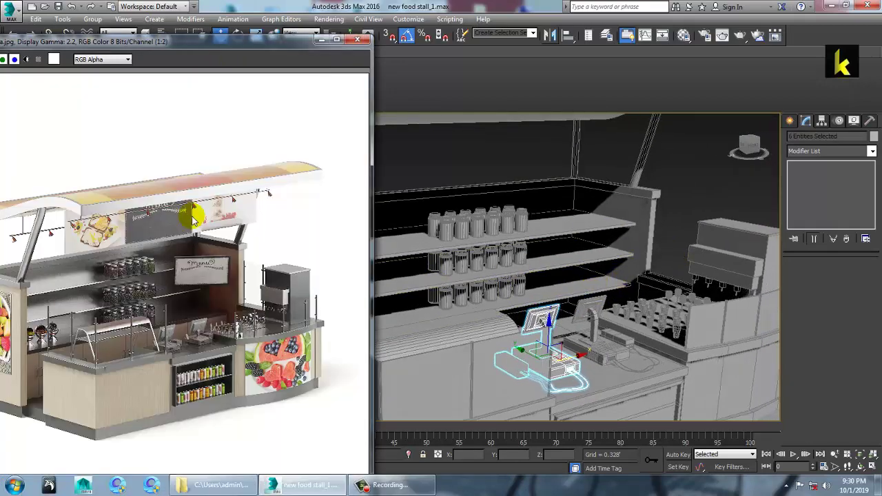
scroll(103, 206, "up", 3)
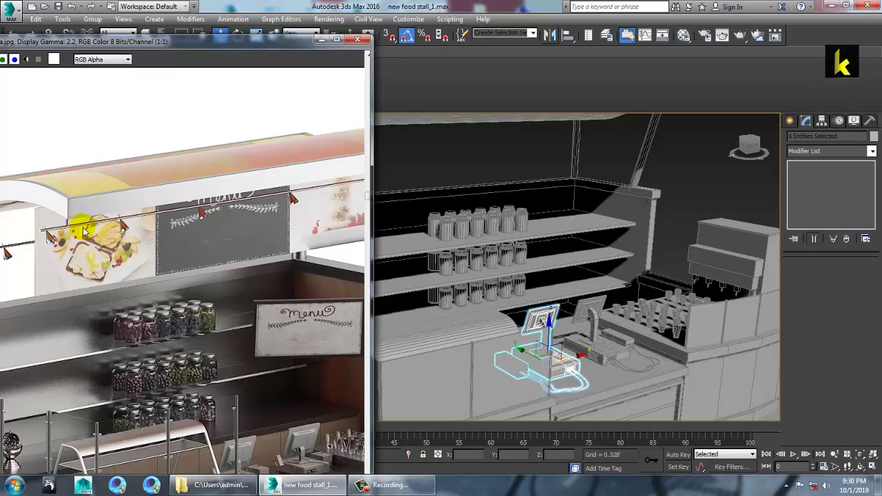
middle_click_drag(121, 242, 163, 229)
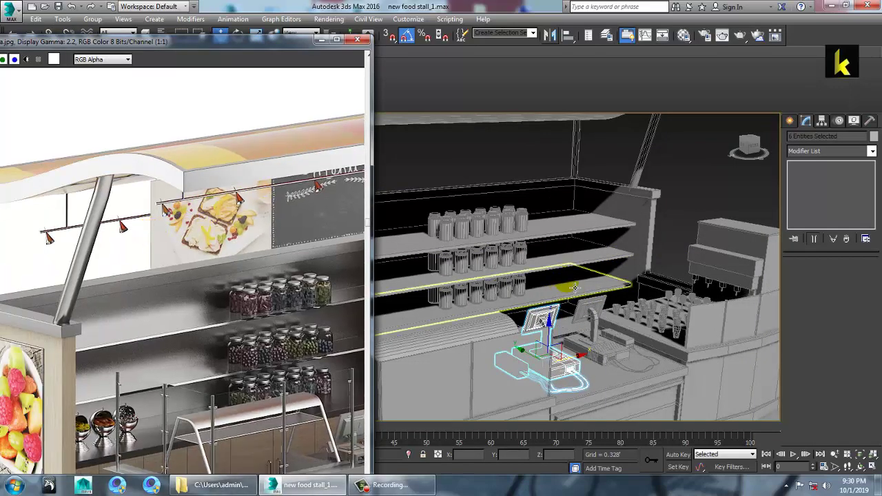
middle_click_drag(593, 278, 640, 320)
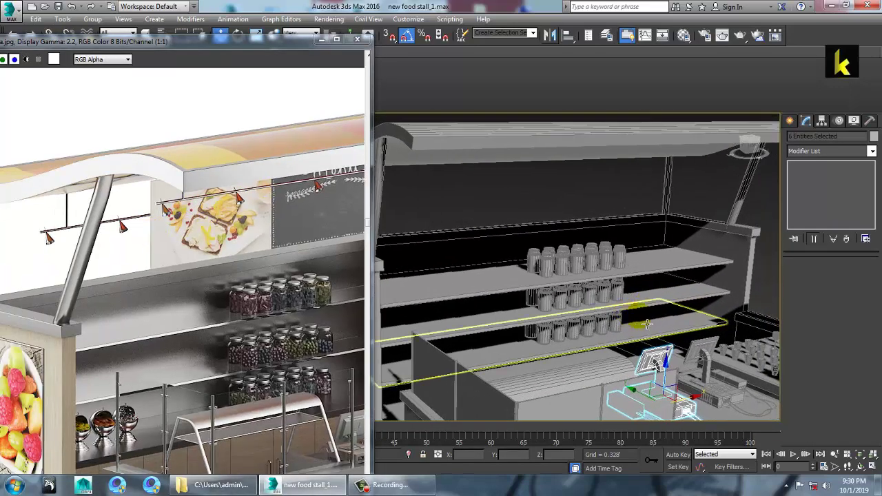
- Create a tall, thin box as a sign panel at the back of the stall
left_click(789, 122)
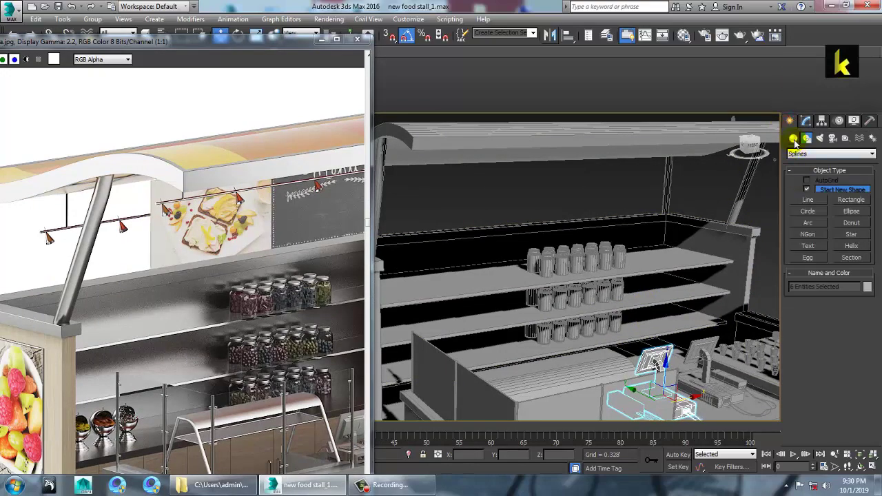
left_click(794, 140)
left_click(813, 193)
middle_click_drag(483, 294, 681, 297, "alt")
scroll(621, 283, "down", 3)
left_click_drag(596, 358, 713, 403)
left_click(715, 257)
right_click(711, 255)
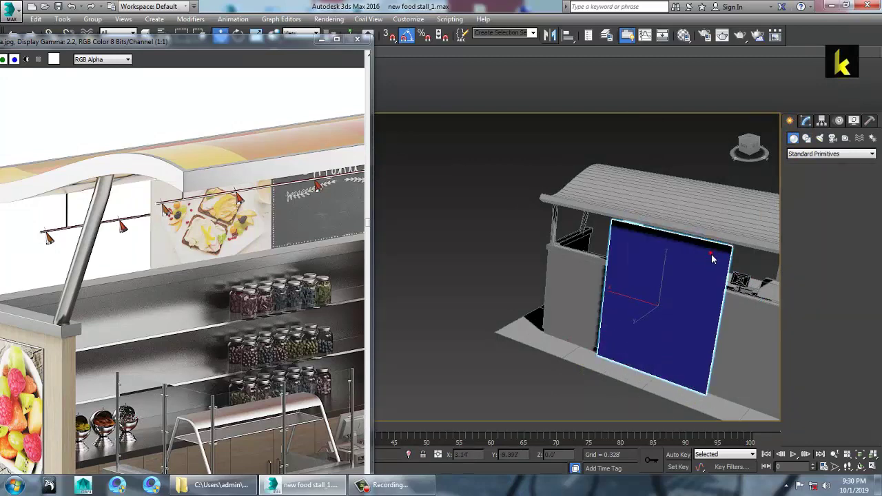
- Move the sign panel along X to about 2.19', comparing its placement with the banners in the reference
middle_click_drag(713, 258, 624, 301, "alt")
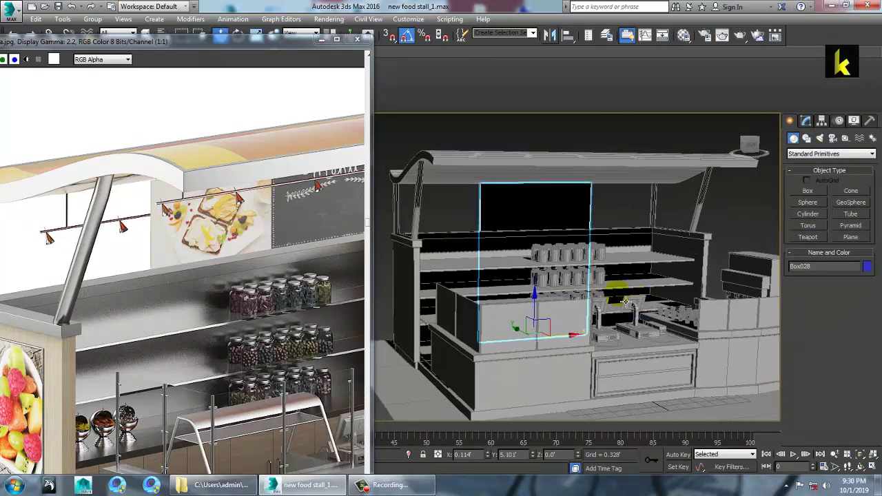
left_click_drag(560, 336, 620, 340)
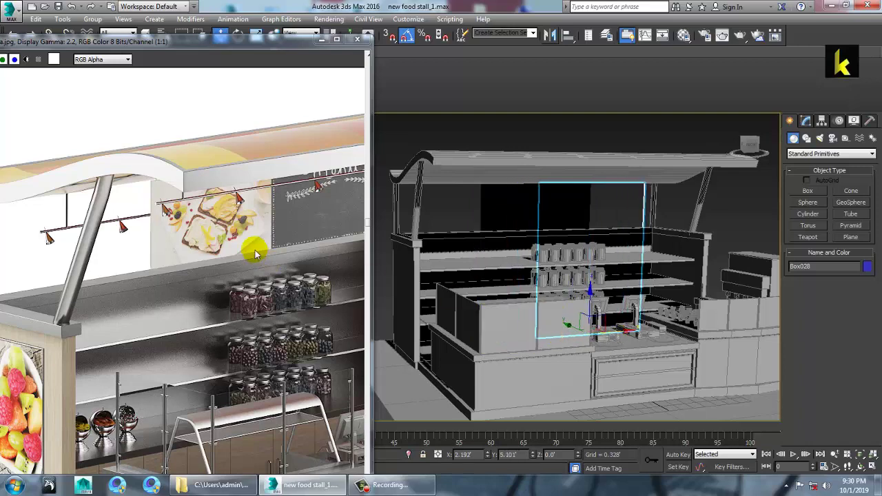
middle_click_drag(254, 254, 227, 247)
scroll(230, 241, "down", 1)
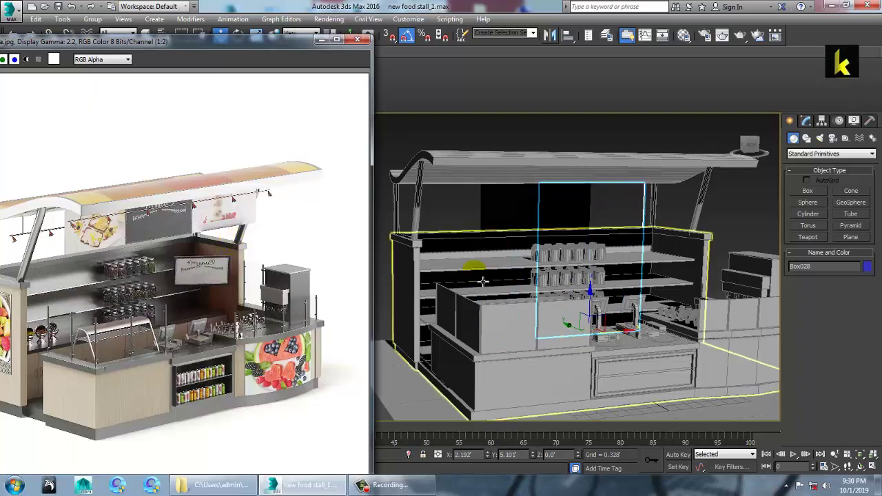
scroll(169, 240, "up", 1)
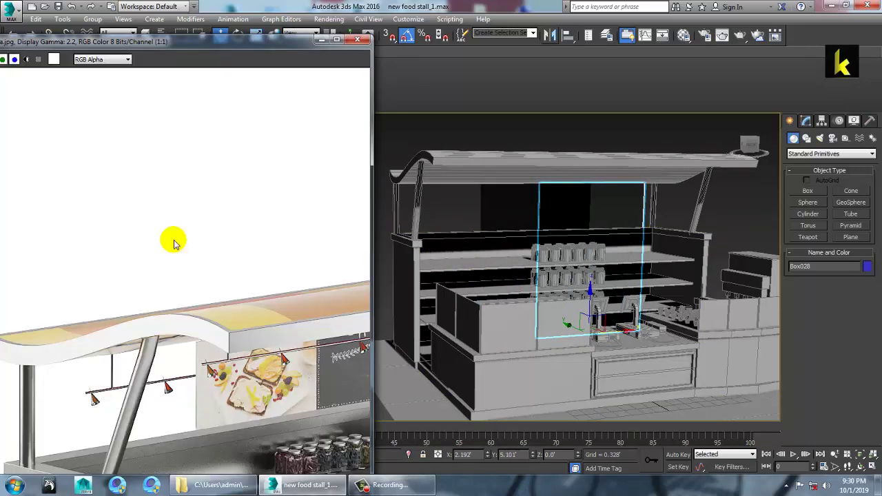
middle_click_drag(364, 399, 164, 338)
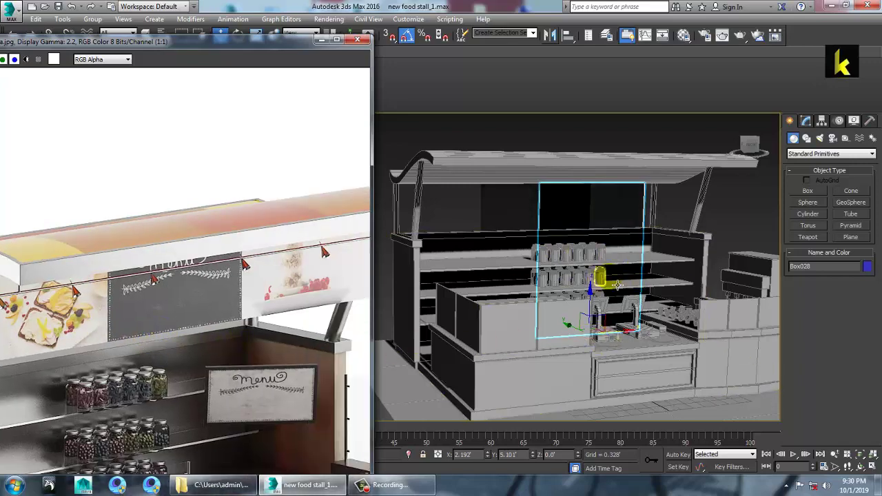
- Scale down the sign panel's height and move it under the canopy at about Y 3.25', Z 3.72'
key("r")
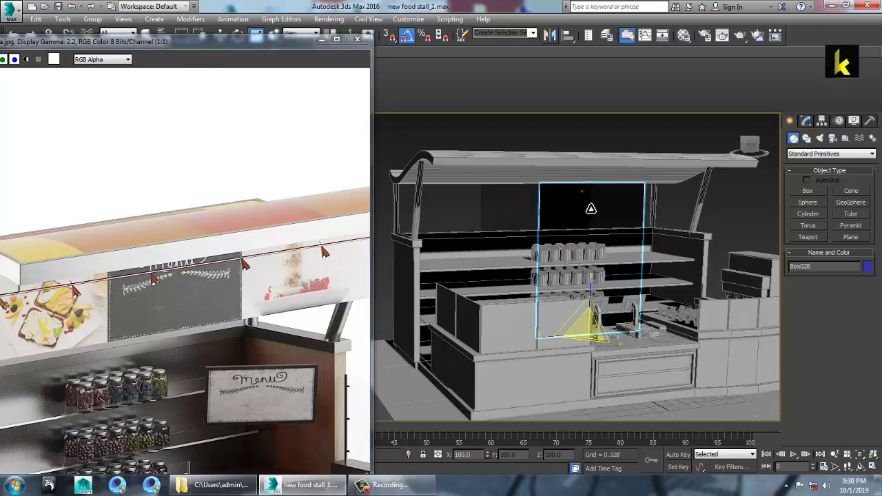
left_click_drag(592, 288, 610, 370)
key("w")
left_click_drag(596, 292, 600, 196)
middle_click_drag(601, 202, 644, 218, "alt")
left_click_drag(566, 233, 621, 240)
- Raise the sign panel to about Z 3.99' so its top meets the underside of the canopy
left_click(24, 262)
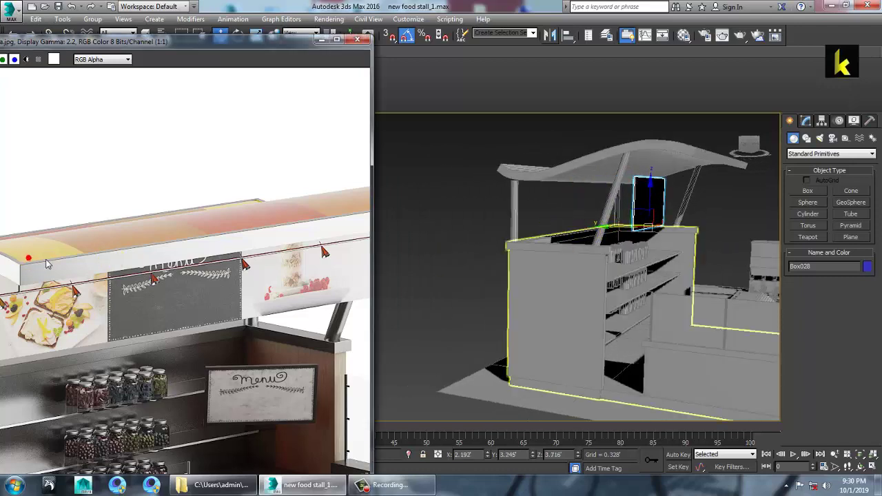
scroll(105, 268, "down", 1)
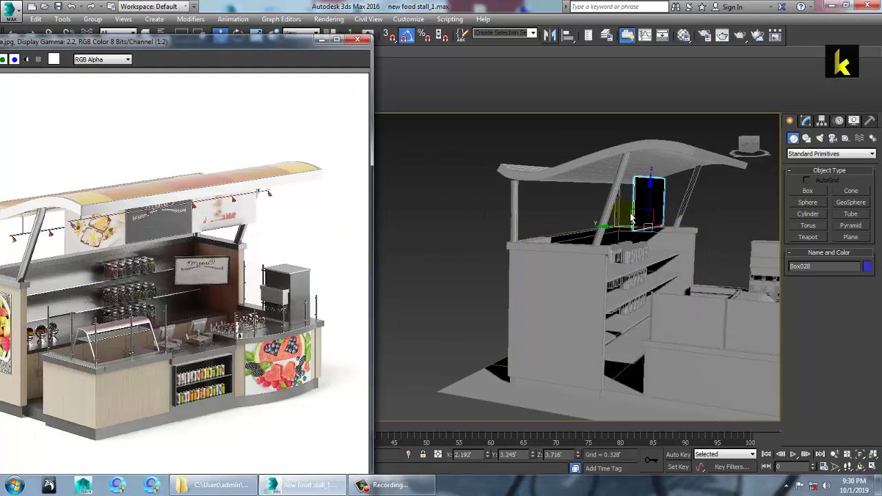
middle_click_drag(631, 218, 608, 218, "alt")
left_click_drag(656, 194, 655, 182)
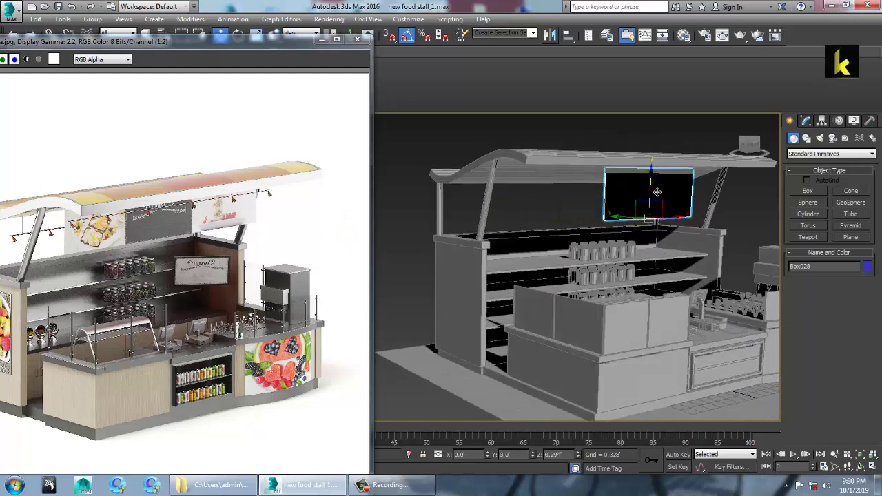
middle_click_drag(686, 207, 575, 233, "alt")
scroll(660, 238, "up", 3)
scroll(617, 226, "up", 3)
middle_click_drag(570, 196, 700, 225, "alt")
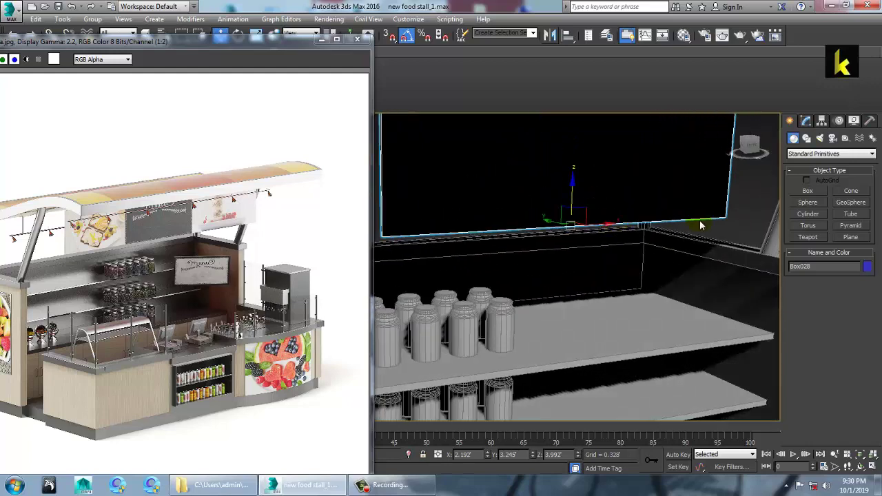
- Draw a short vertical spline in the Front view hanging from the canopy near its left end, as a light rail support
key("alt+w")
middle_click_drag(612, 206, 610, 207)
key("z")
key("alt+w")
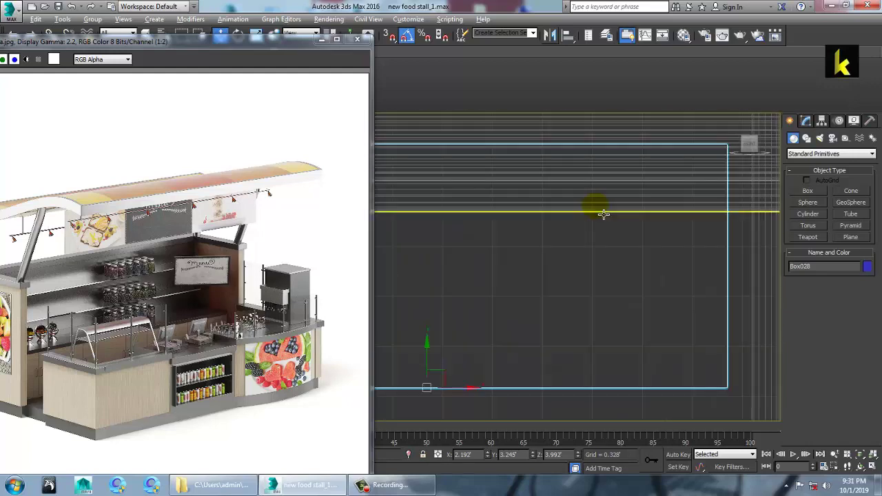
scroll(603, 222, "down", 10)
middle_click_drag(549, 269, 624, 263)
scroll(624, 263, "up", 2)
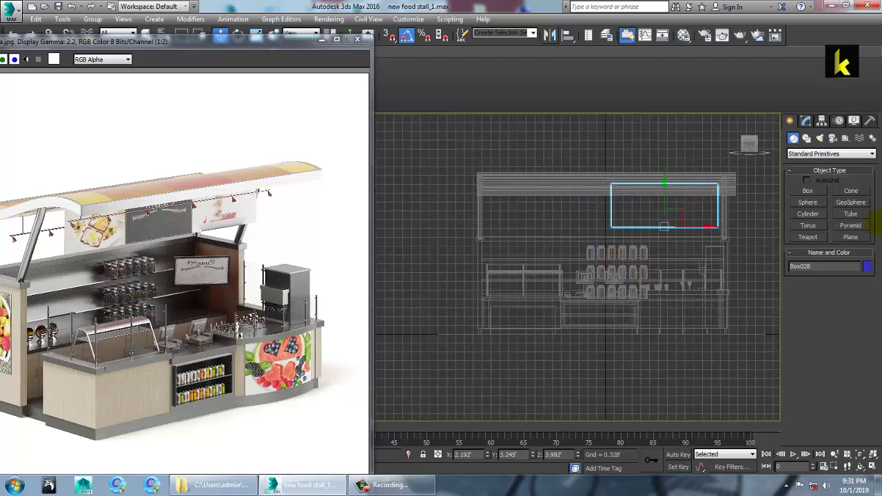
left_click(806, 139)
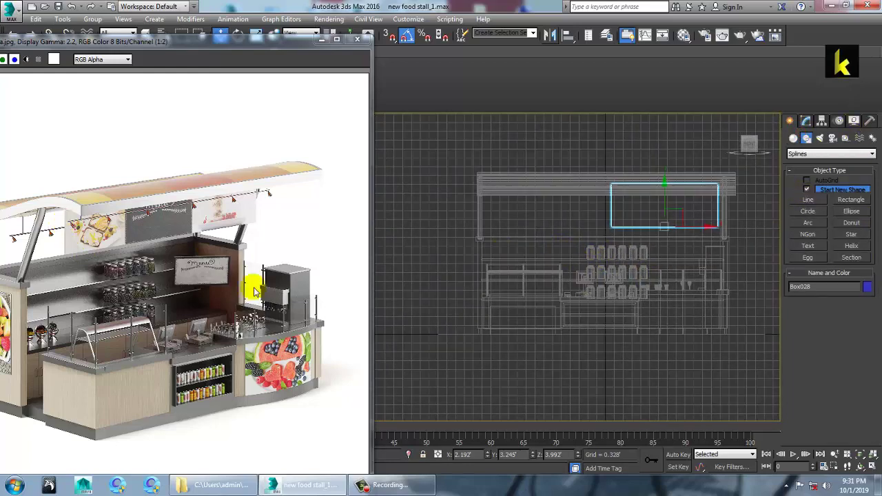
middle_click_drag(535, 222, 545, 220)
scroll(537, 200, "up", 2)
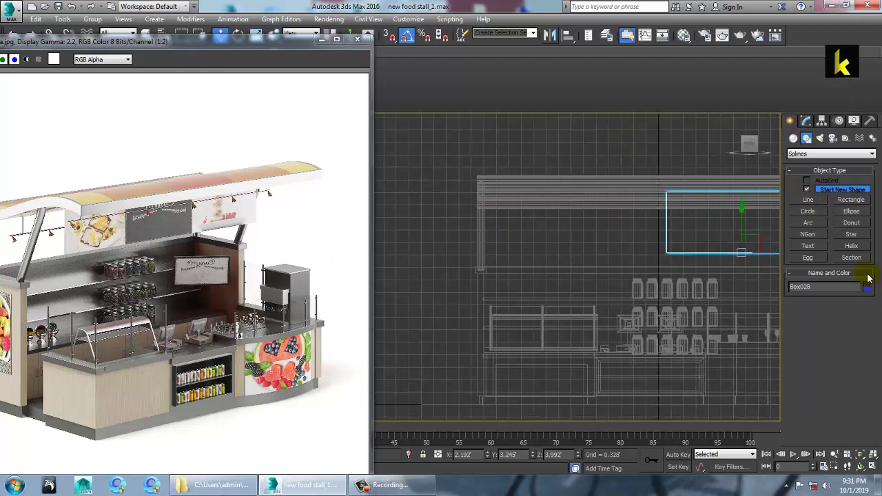
left_click(808, 200)
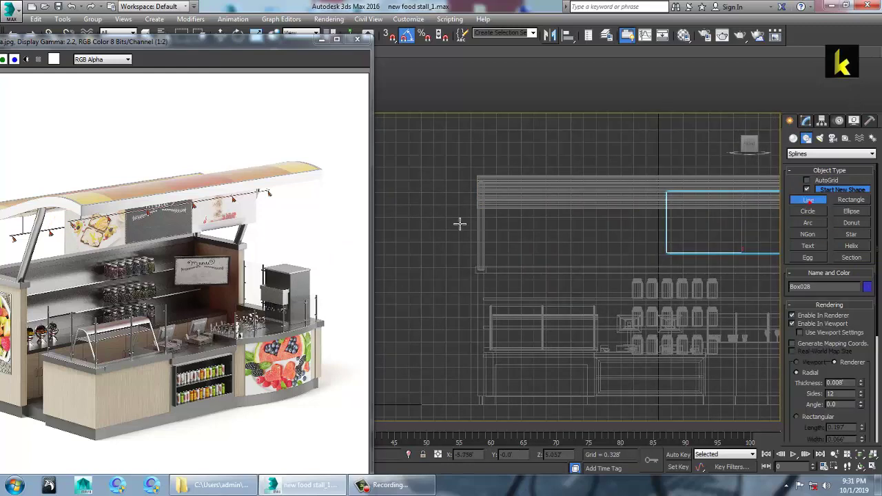
left_click(503, 189)
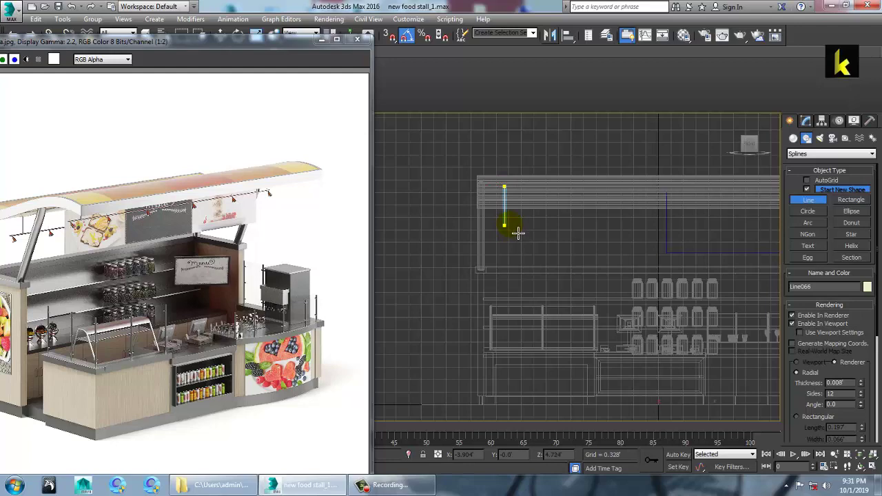
key("w")
- Clone the vertical support about 7.8' along X to the opposite end of the canopy
middle_click_drag(579, 243, 552, 243)
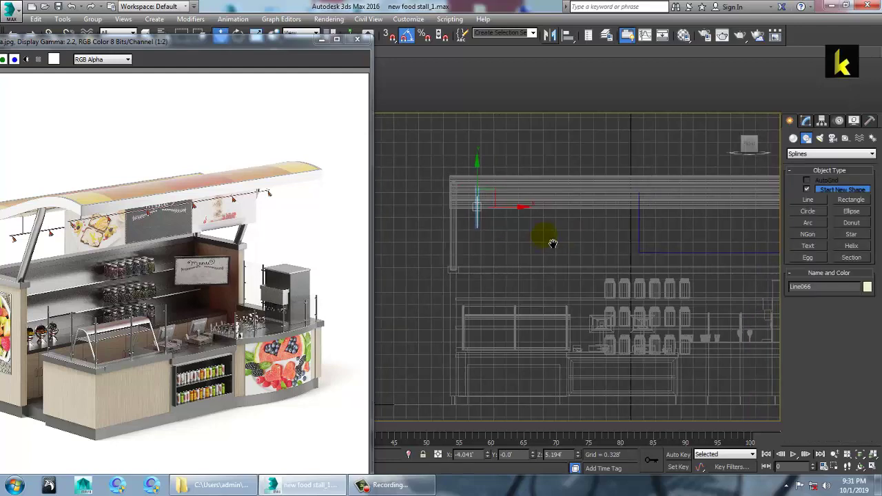
key("alt+w")
middle_click(687, 313)
key("z")
key("alt+w")
middle_click_drag(475, 274, 505, 278, "alt")
key("alt+w")
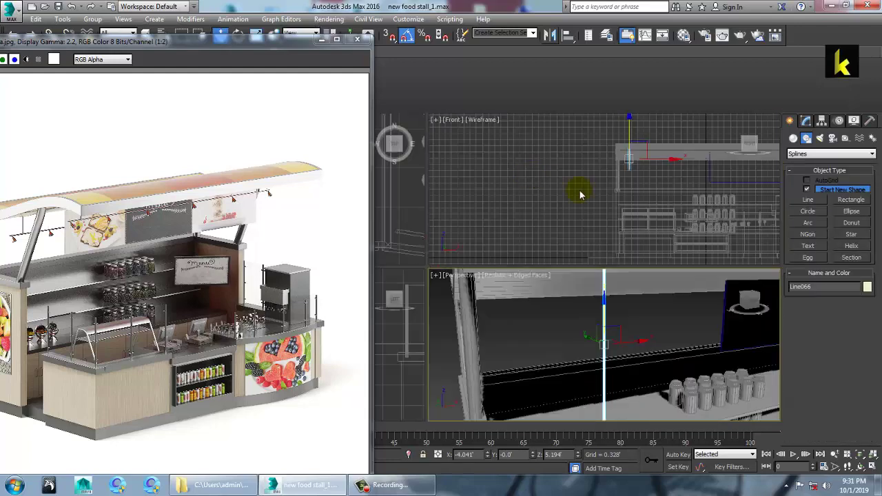
middle_click_drag(634, 202, 558, 211)
key("alt+w")
middle_click_drag(456, 220, 496, 233)
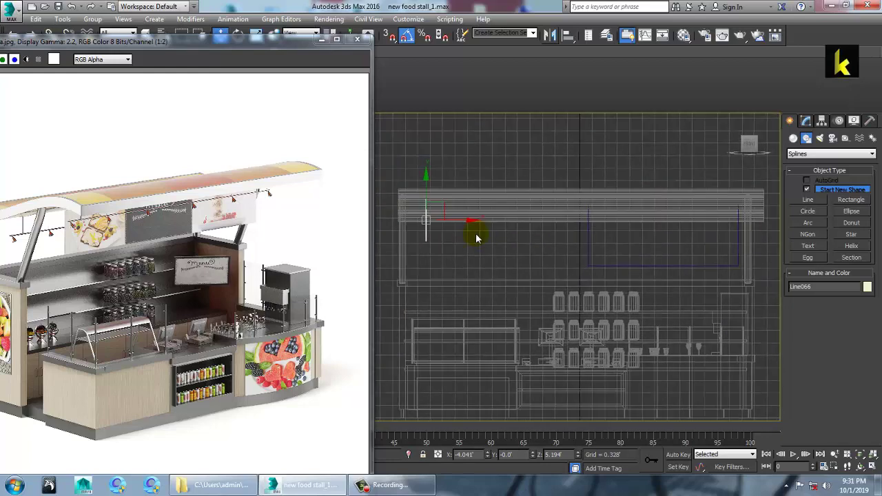
left_click_drag(466, 228, 583, 244, "shift")
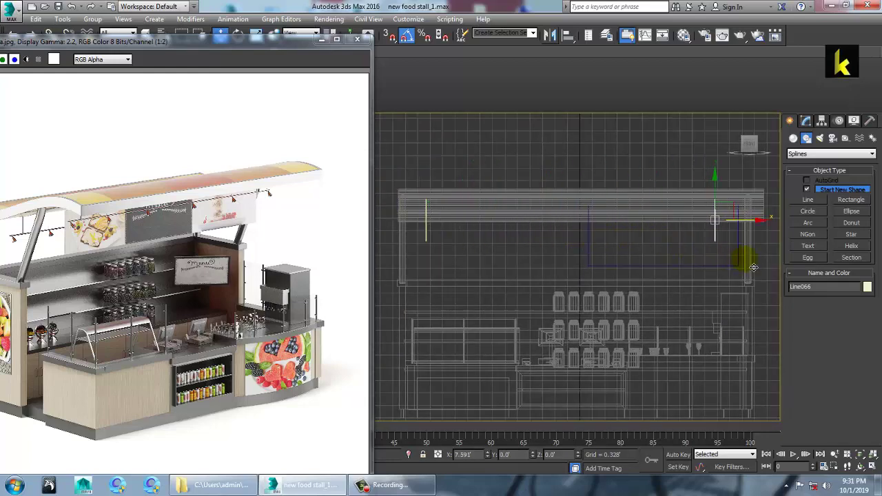
left_click_drag(761, 268, 762, 269, "shift")
left_click(450, 289)
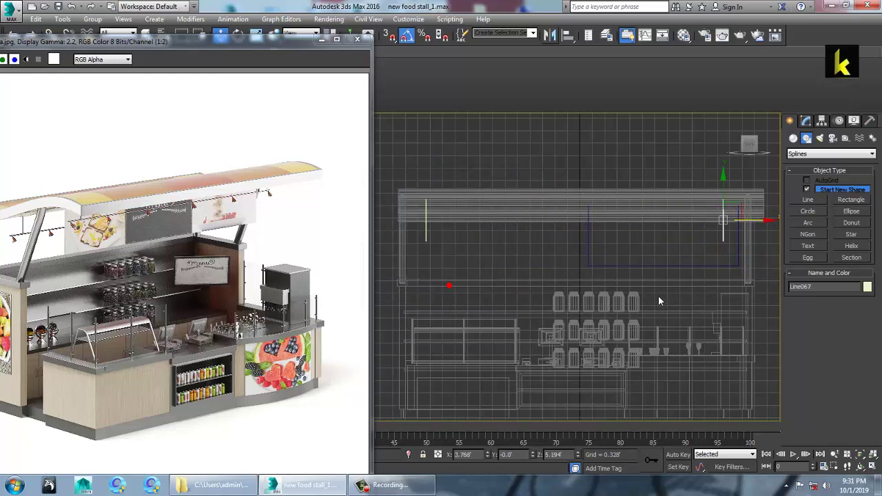
- Set the radial thickness of the original vertical support to 0.028'
key("alt+w")
middle_click(677, 363)
key("alt+w")
middle_click_drag(618, 326, 709, 289, "alt")
scroll(617, 289, "down", 5)
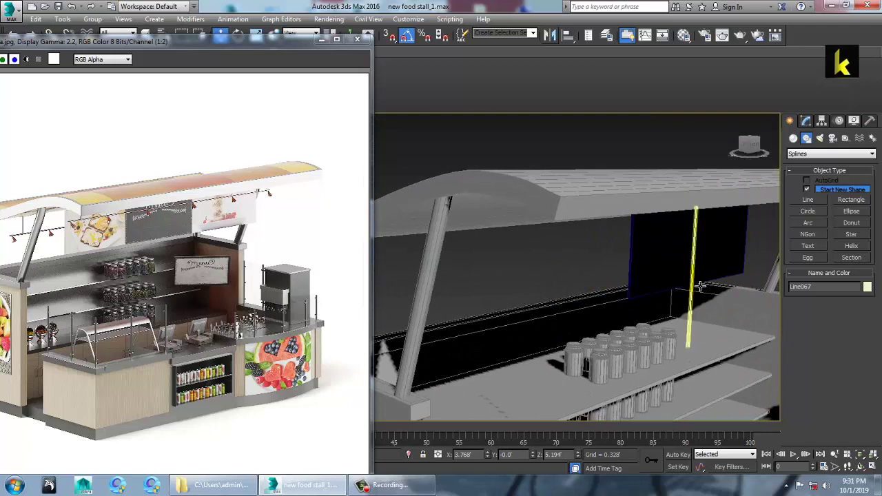
left_click(694, 286)
left_click(804, 121)
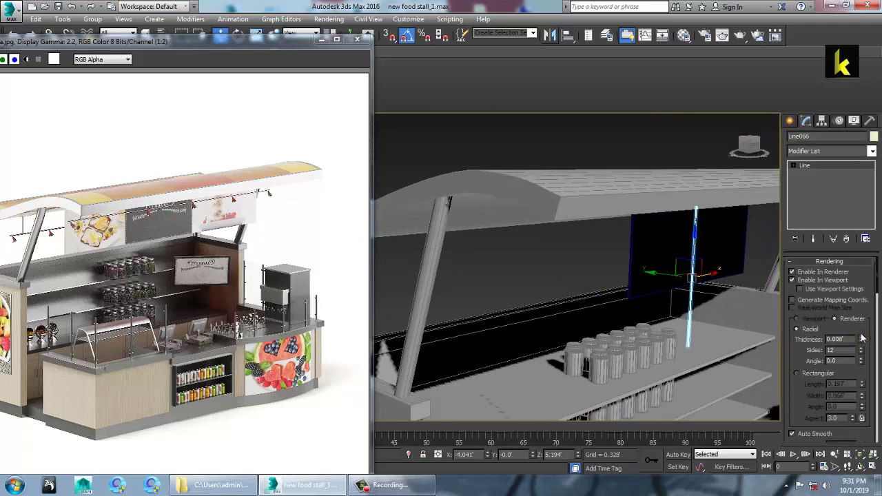
left_click_drag(860, 338, 870, 308)
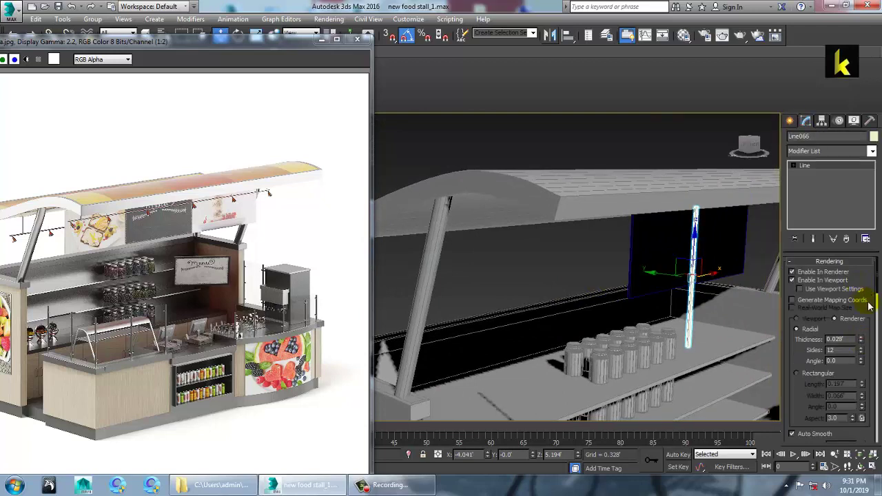
scroll(679, 303, "down", 3)
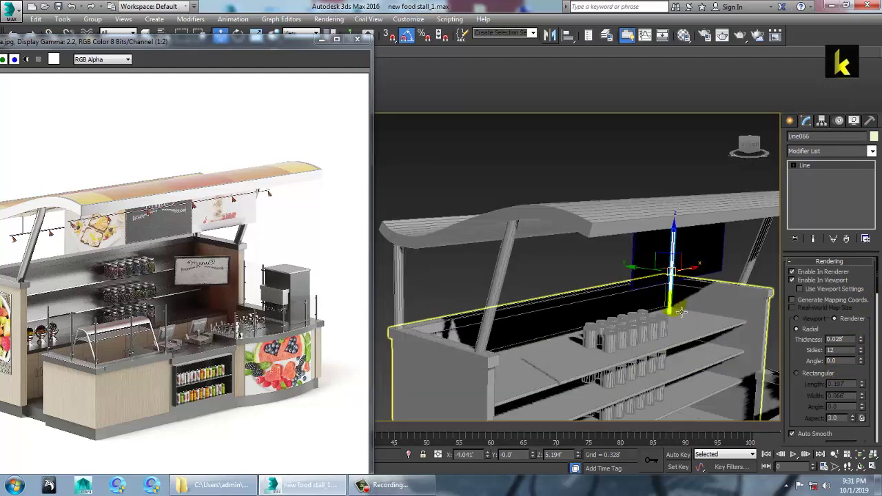
middle_click_drag(671, 307, 489, 309)
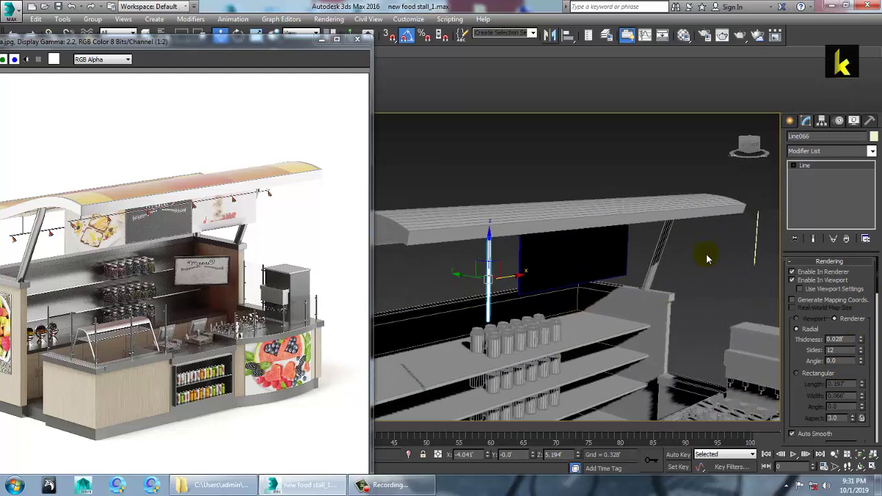
- Move both vertical supports beneath the canopy, to about Y 3.96', and lower them to about Z 4.79'
left_click(757, 254)
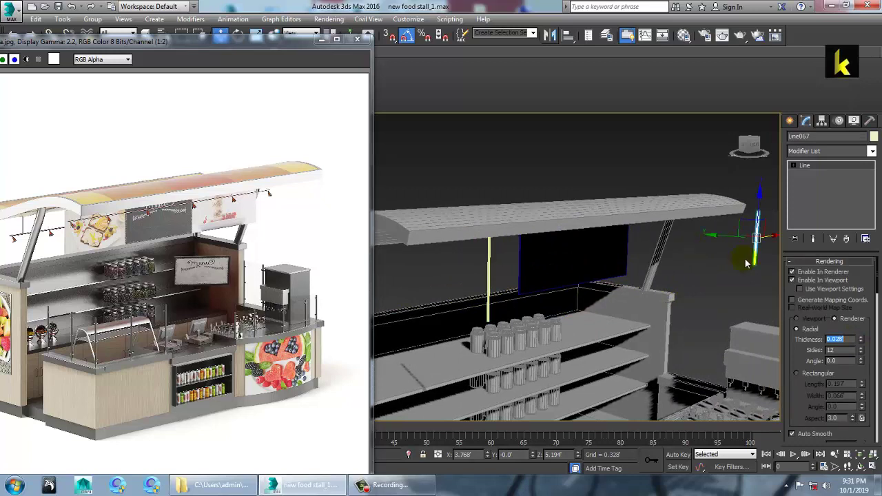
left_click(491, 272, "ctrl")
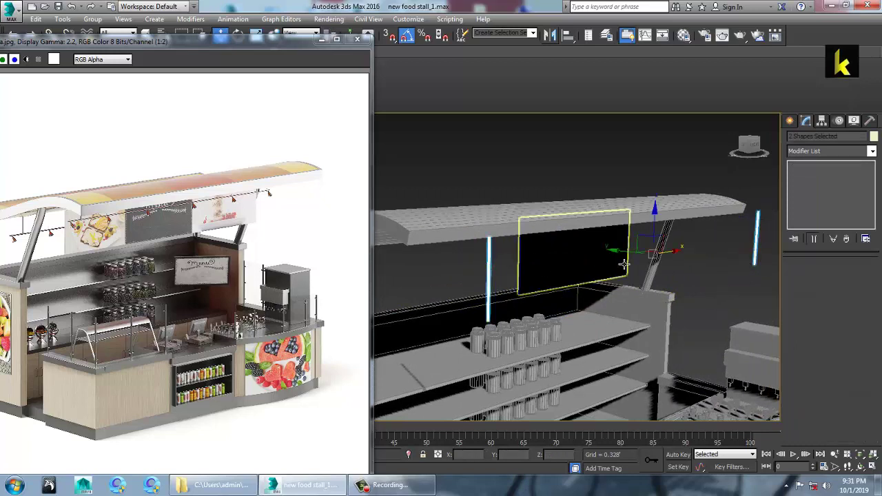
left_click_drag(619, 253, 489, 239)
middle_click_drag(493, 244, 555, 226, "alt")
left_click_drag(511, 229, 458, 235)
middle_click_drag(611, 288, 530, 246, "alt")
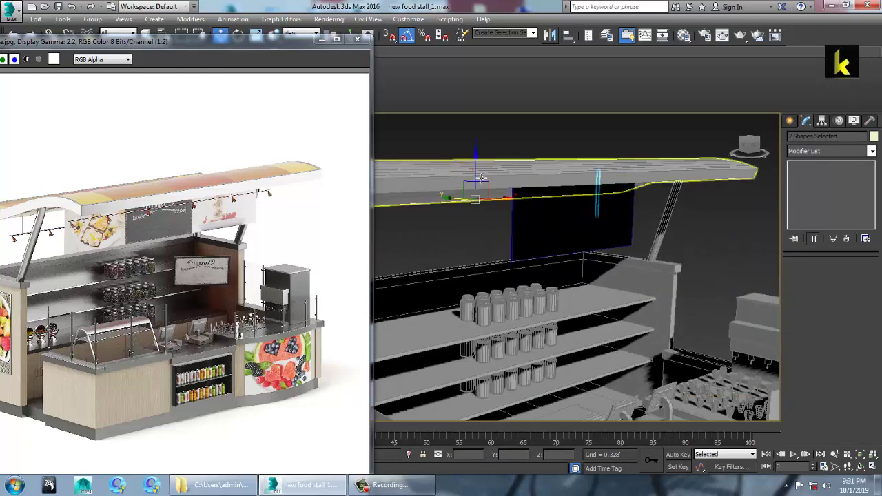
left_click_drag(475, 158, 475, 172)
middle_click_drag(475, 185, 530, 197, "alt")
- Examine the placement of both vertical supports against the canopy in the Left and Front views
key("alt+w")
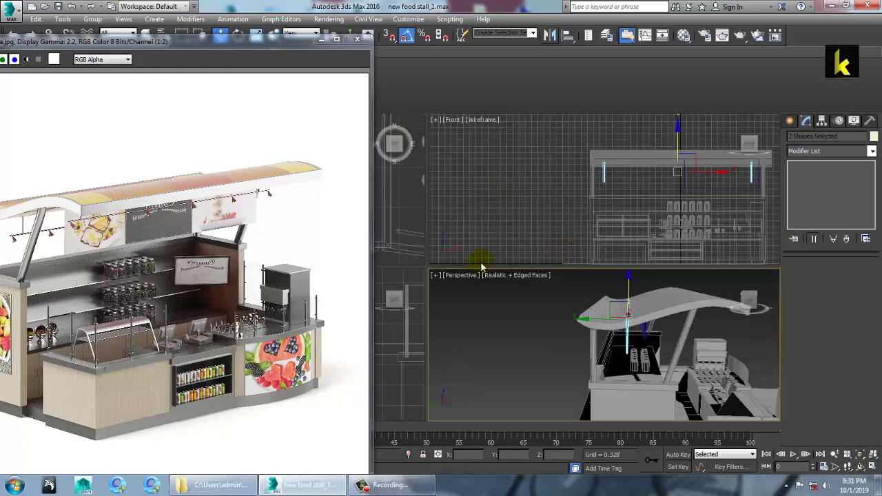
right_click(405, 356)
key("z")
key("alt+w")
middle_click_drag(462, 330, 533, 287)
scroll(529, 285, "down", 2)
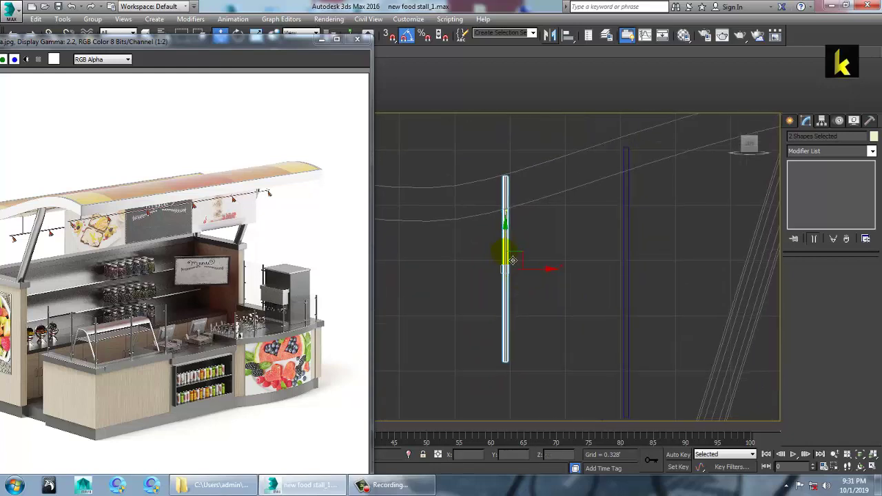
key("alt+w")
key("alt+w")
middle_click_drag(703, 205, 668, 208)
middle_click_drag(600, 256, 648, 237)
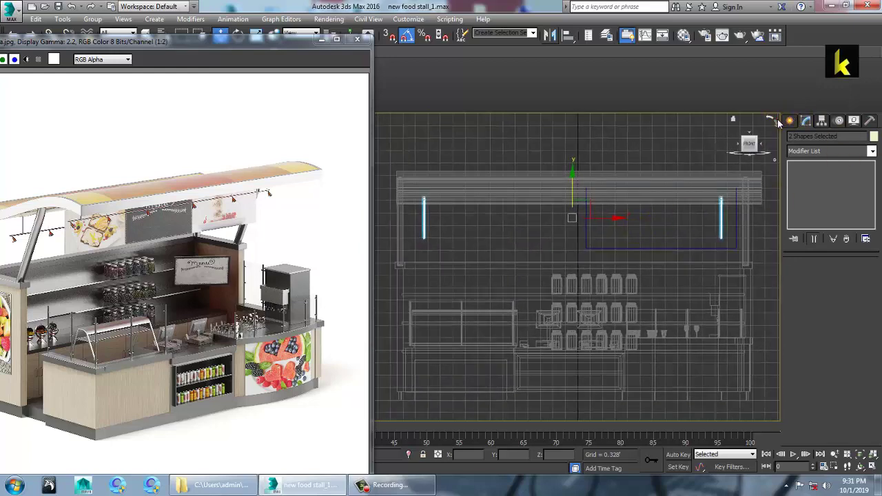
left_click(772, 119)
key("f")
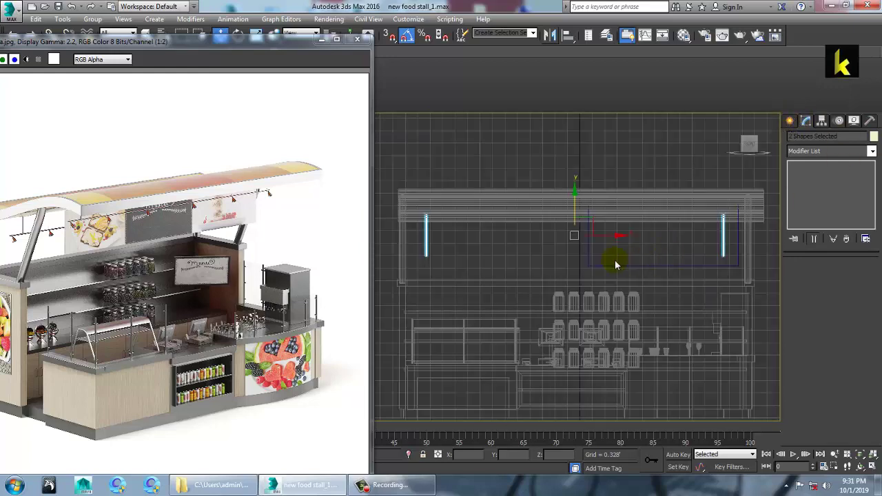
middle_click_drag(616, 259, 625, 255)
left_click(790, 121)
left_click(808, 201)
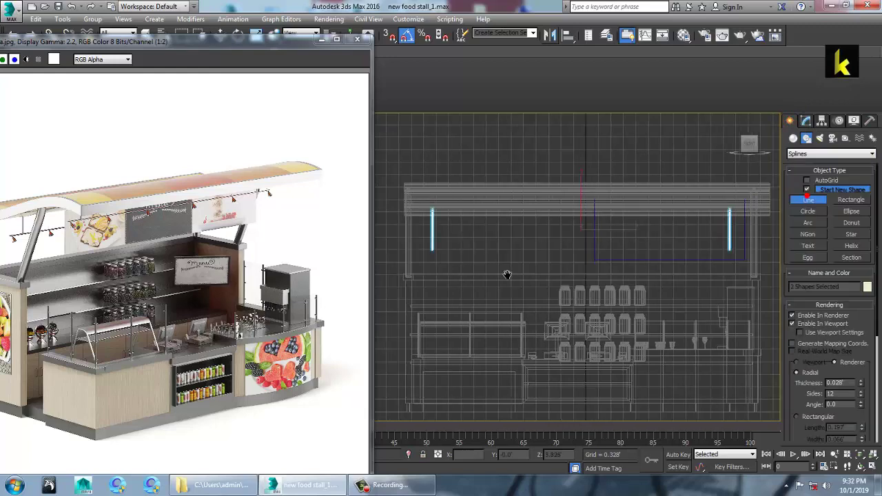
middle_click_drag(418, 252, 402, 247)
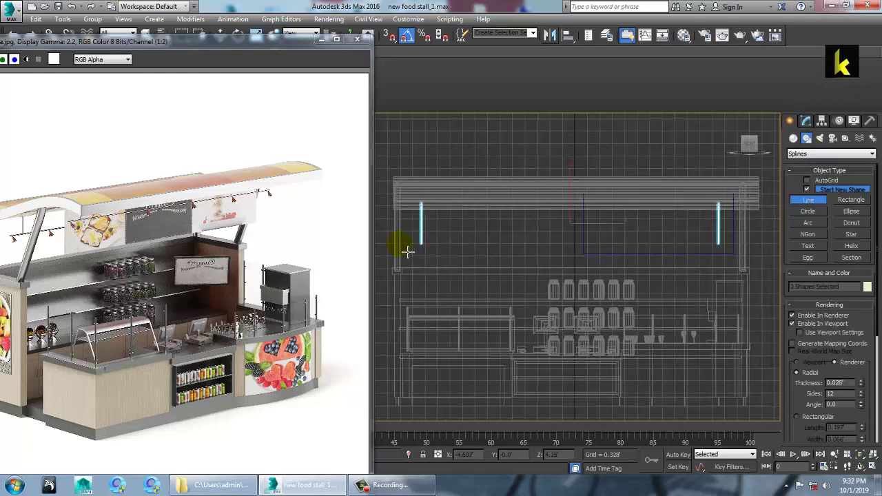
key("1")
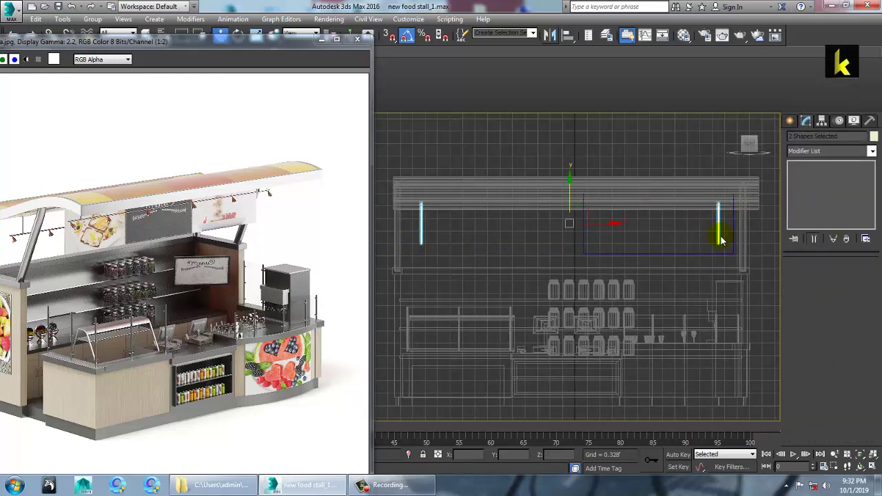
- Attach the two vertical supports into one spline object and shorten both by raising their lower vertices about 0.33'
left_click(718, 234)
left_click_drag(803, 371, 823, 127)
left_click_drag(824, 407, 818, 263)
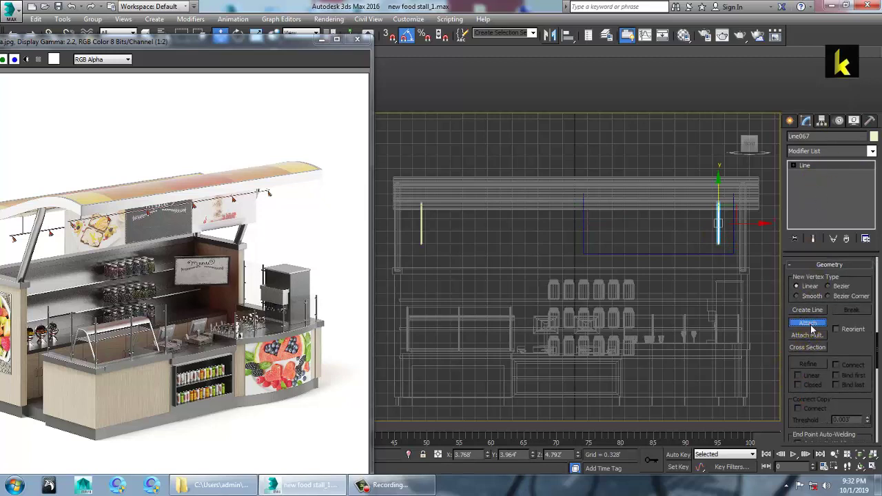
left_click(809, 324)
left_click(421, 234)
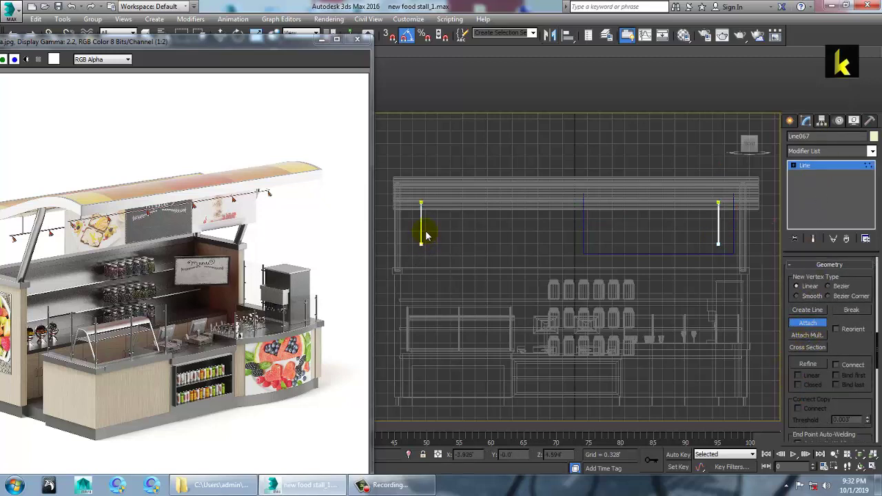
right_click(416, 239)
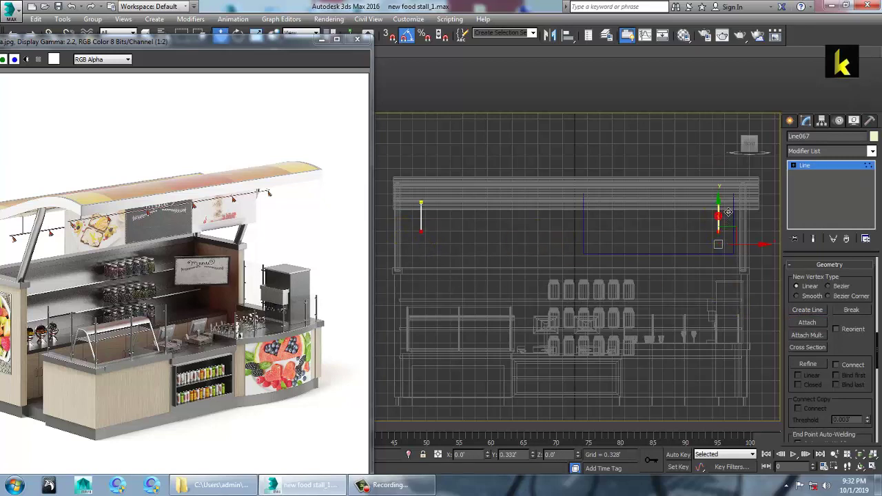
left_click(840, 166)
left_click(790, 121)
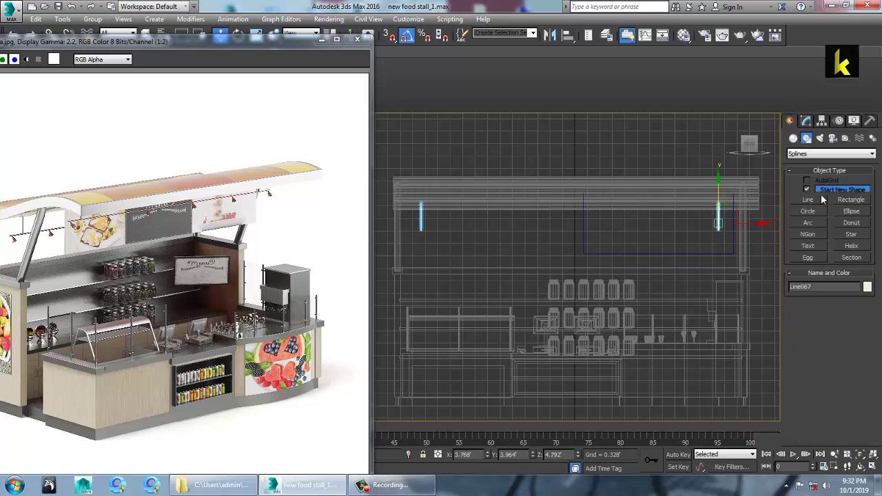
left_click(807, 199)
left_click(405, 232)
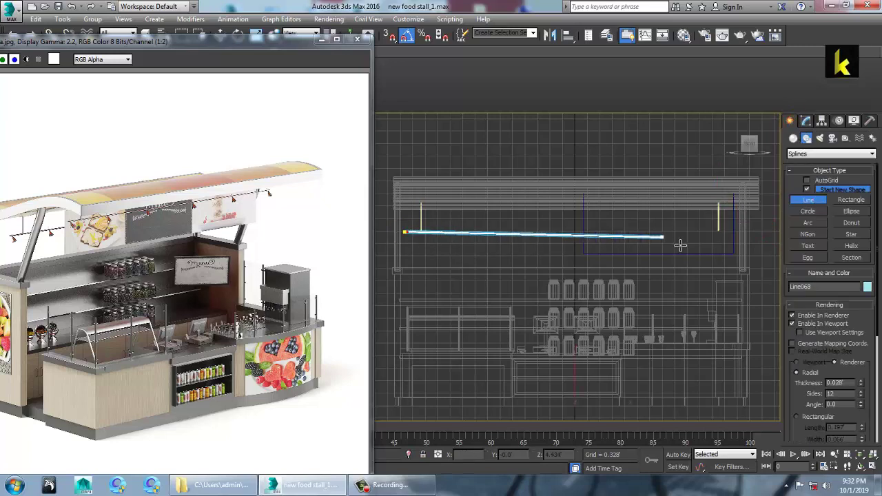
left_click(736, 232)
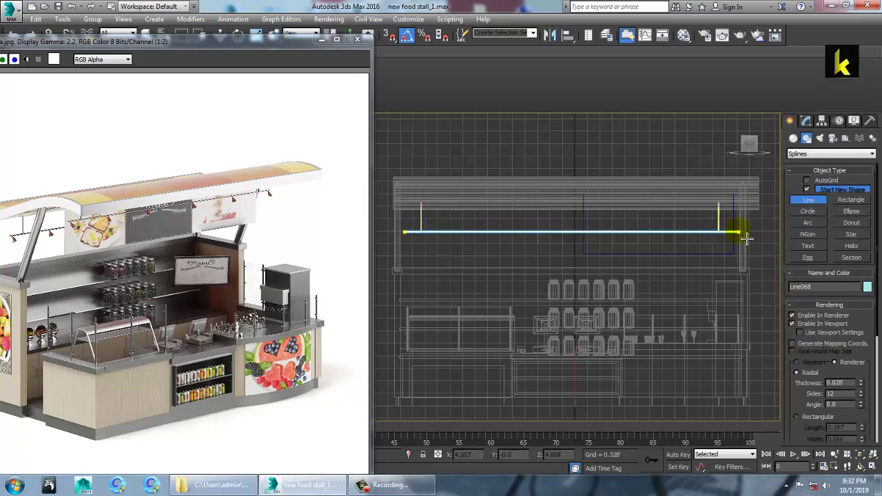
right_click(737, 230, "shift")
left_click(706, 336)
right_click(701, 335)
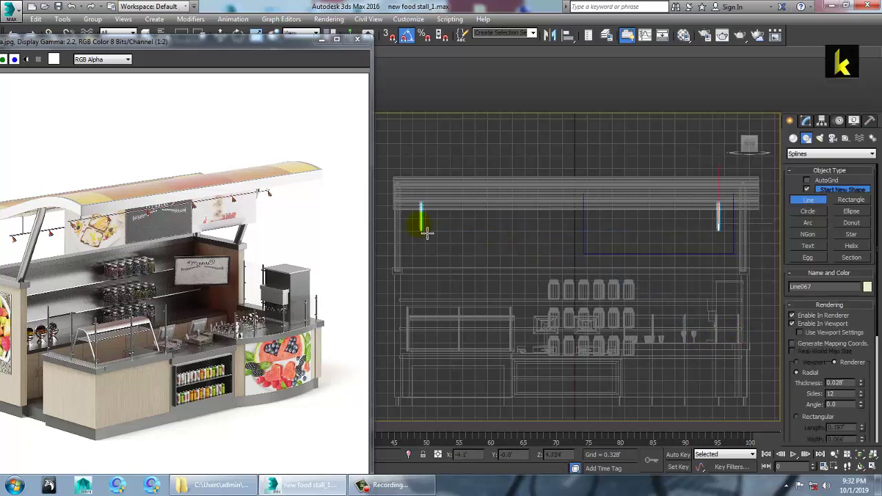
- Draw a horizontal spline about 8.8' long across the lower ends of the supports in the Front view, as the light rail
left_click(406, 231)
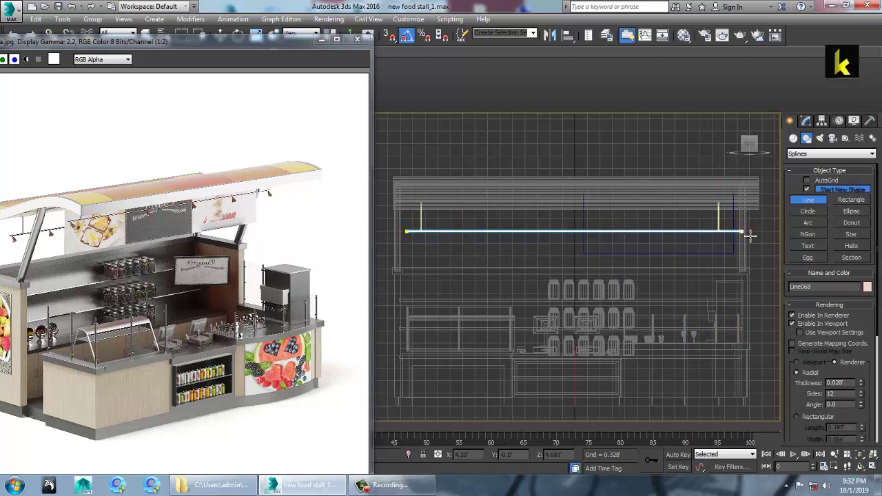
right_click(743, 232, "shift")
left_click(722, 283)
- Shorten the light rail by moving its end vertex inward to about X 4.2'
key("w")
key("1")
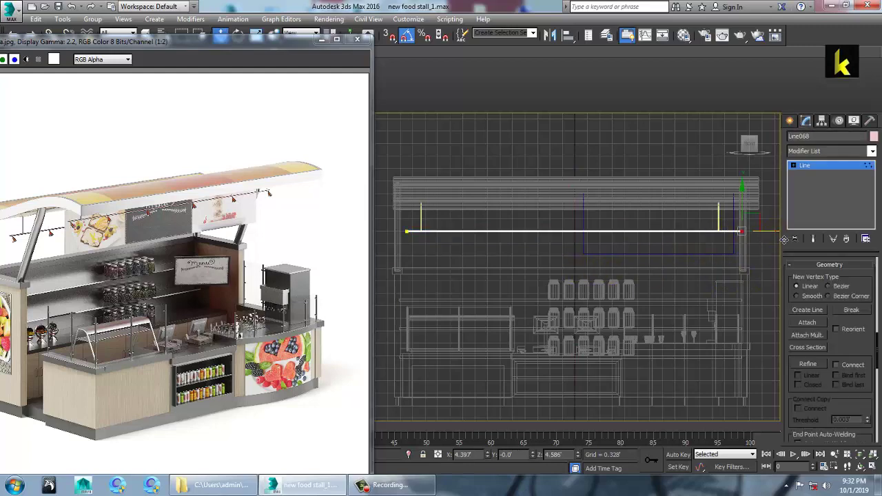
key("alt+w")
middle_click(708, 359)
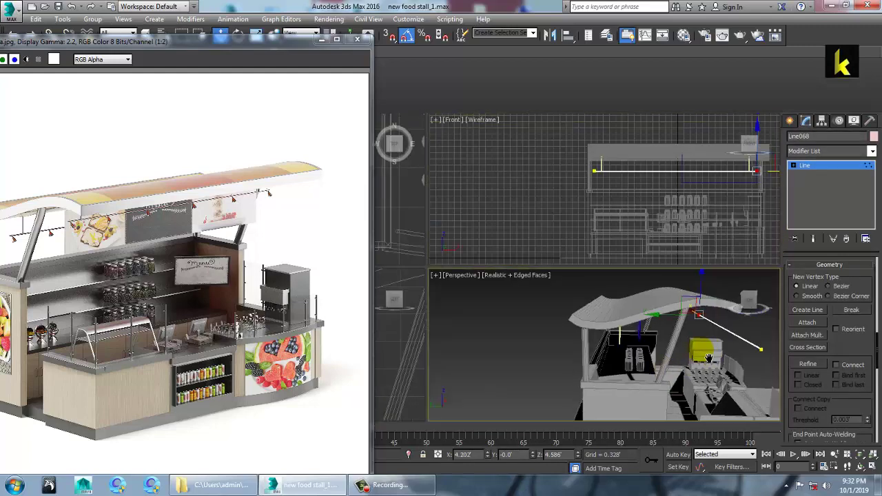
key("alt+w")
middle_click_drag(709, 338, 697, 347, "alt")
left_click(809, 165)
- Set the radial thickness of the horizontal light rail to 0.066'
middle_click_drag(724, 201, 619, 232, "alt")
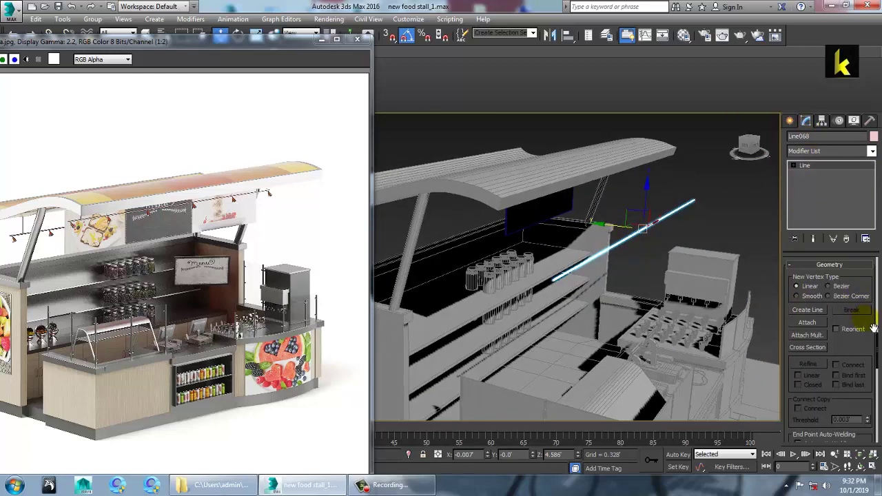
left_click_drag(854, 352, 834, 447)
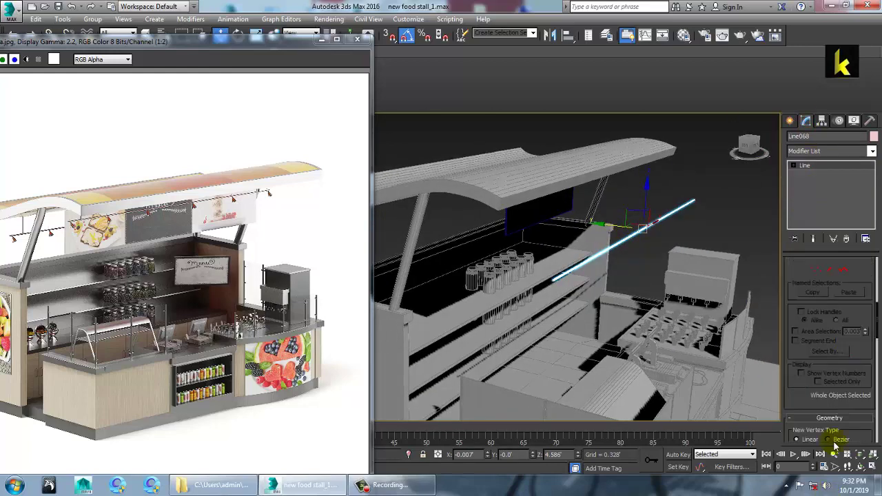
scroll(859, 338, "up", 3)
scroll(827, 293, "up", 3)
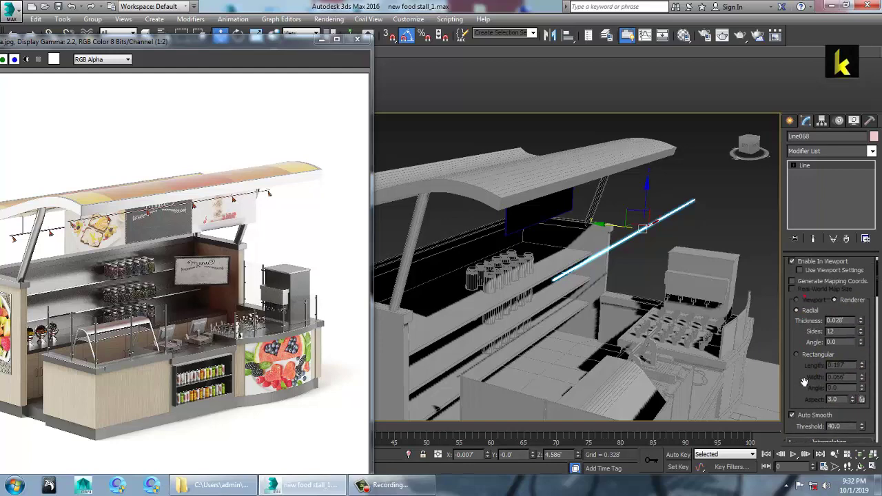
left_click_drag(870, 283, 869, 266)
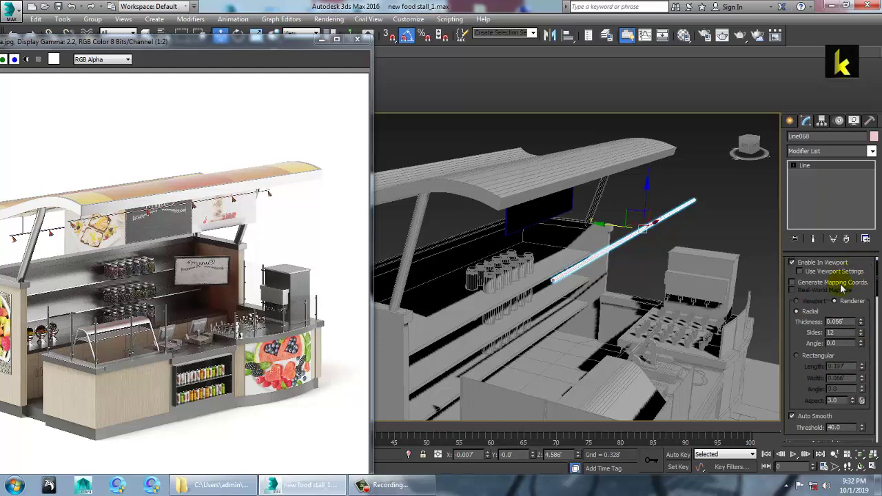
- Move the light rail along Y to about 3.97', centring it beneath the vertical supports in the Left view
left_click_drag(513, 220, 485, 201)
middle_click_drag(513, 232, 629, 228)
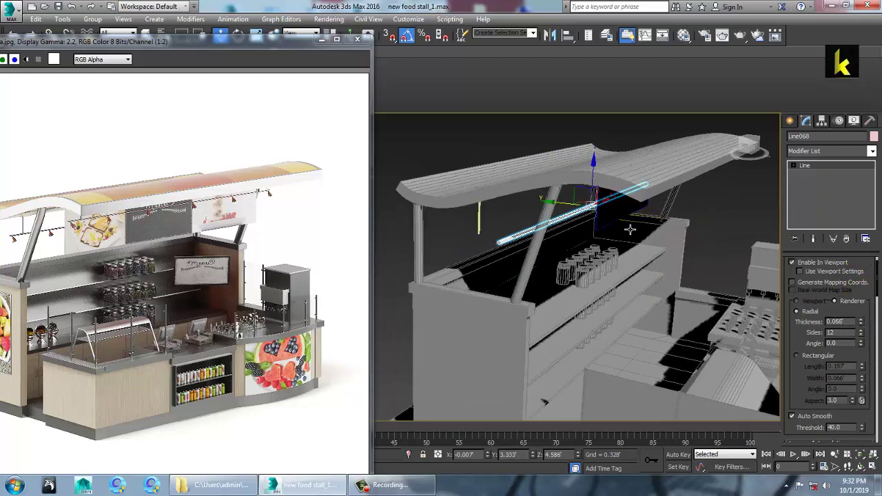
left_click_drag(571, 210, 536, 207)
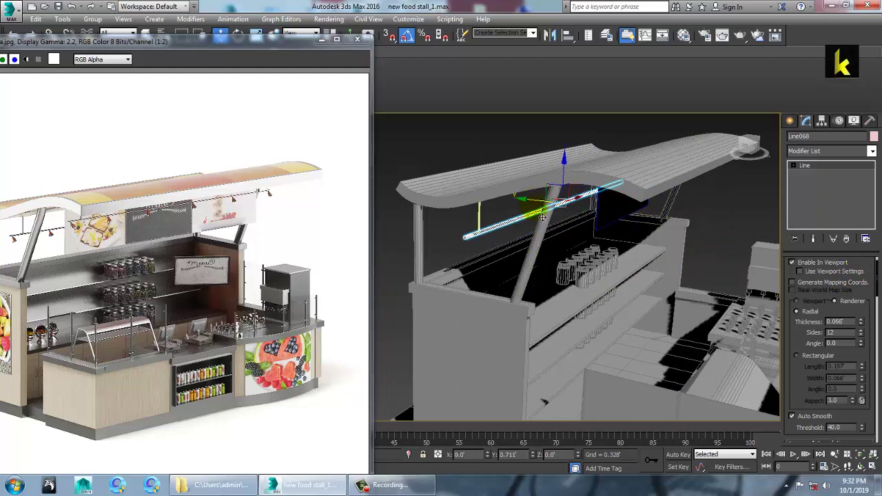
key("z")
key("alt+w")
right_click(423, 343)
key("alt+w")
key("z")
middle_click_drag(484, 301, 554, 309)
scroll(559, 303, "down", 5)
left_click_drag(560, 294, 669, 299)
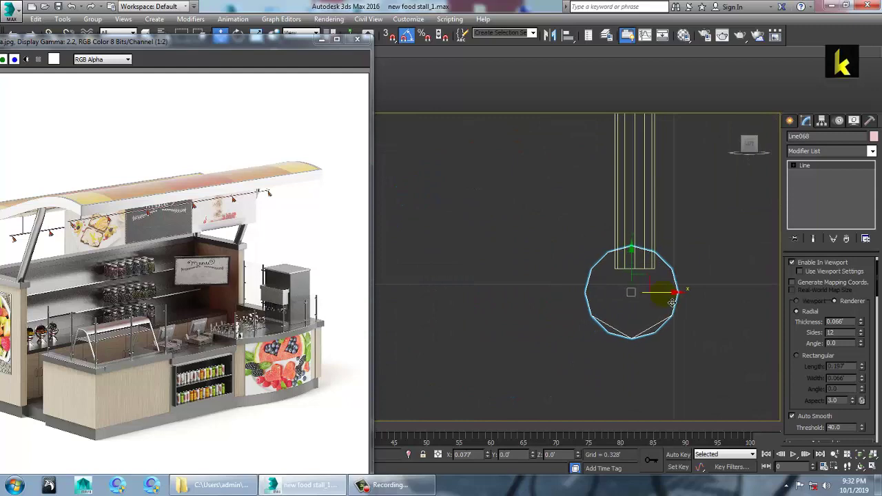
- Create an upward-tapering cone on the floor beside the stall, with a base radius of about 0.29' and height of about 0.61'
key("alt+w")
middle_click_drag(690, 354, 565, 282)
key("alt+w")
scroll(709, 303, "down", 4)
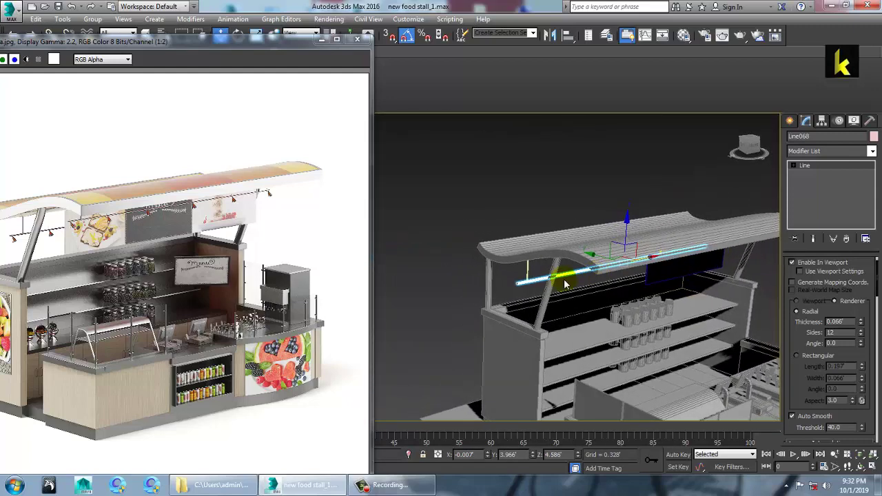
left_click(789, 123)
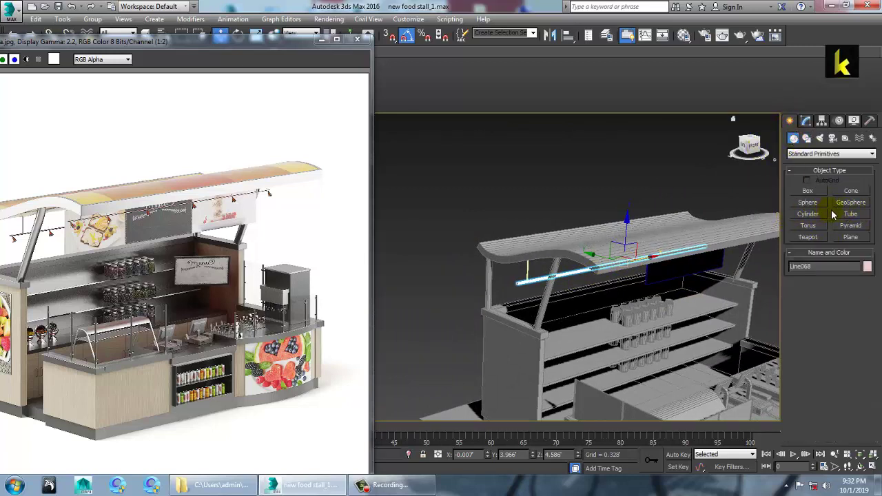
left_click(853, 196)
middle_click_drag(576, 338, 560, 395)
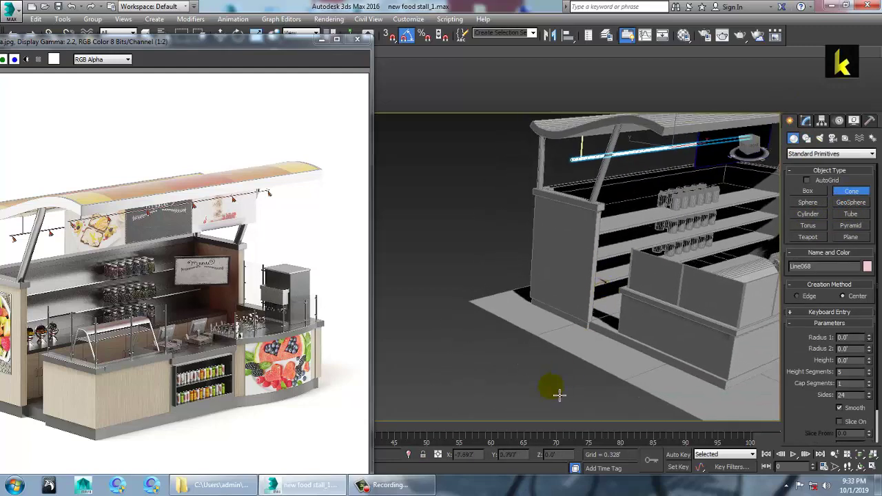
left_click_drag(605, 363, 605, 361)
left_click(600, 337)
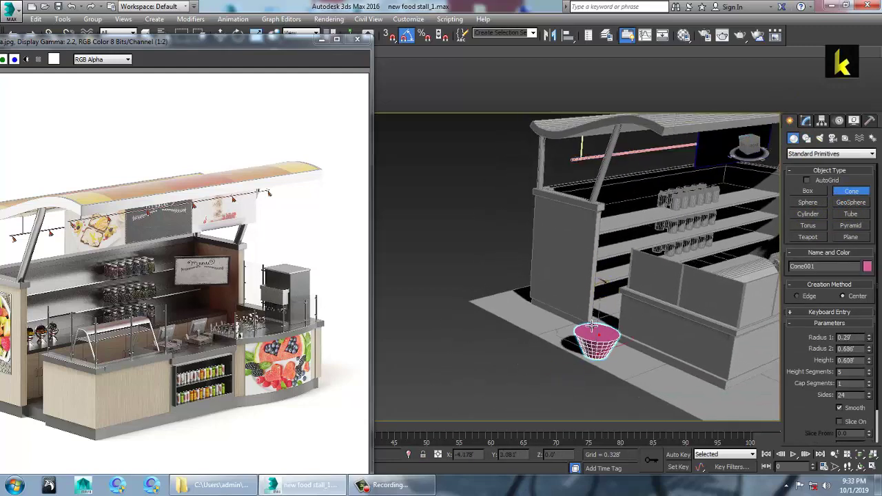
left_click(616, 368)
- Scale the cone uniformly to about 54 percent and raise it to about Z 4.77', near the light rail's height
key("w")
key("r")
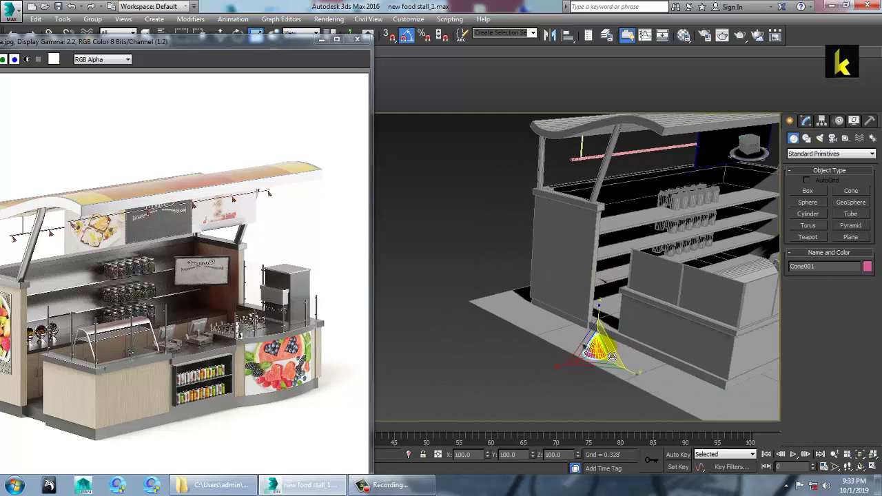
left_click_drag(607, 357, 637, 404)
key("w")
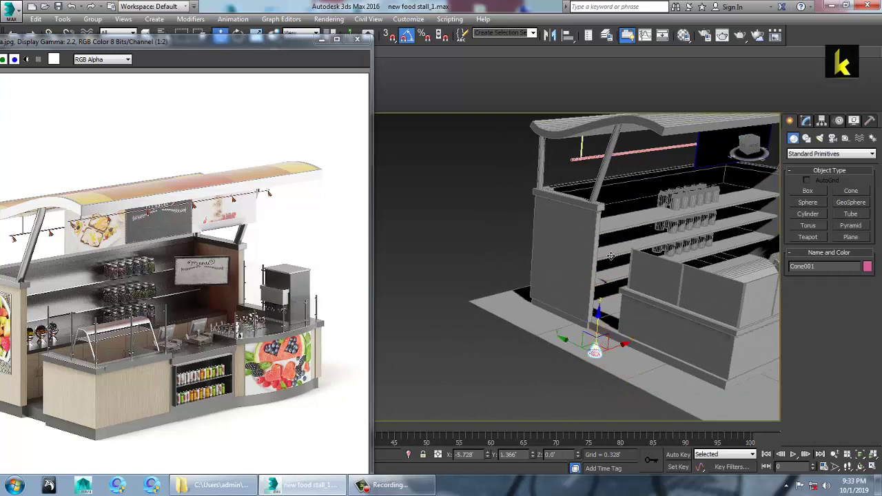
left_click_drag(611, 255, 616, 153)
key("r")
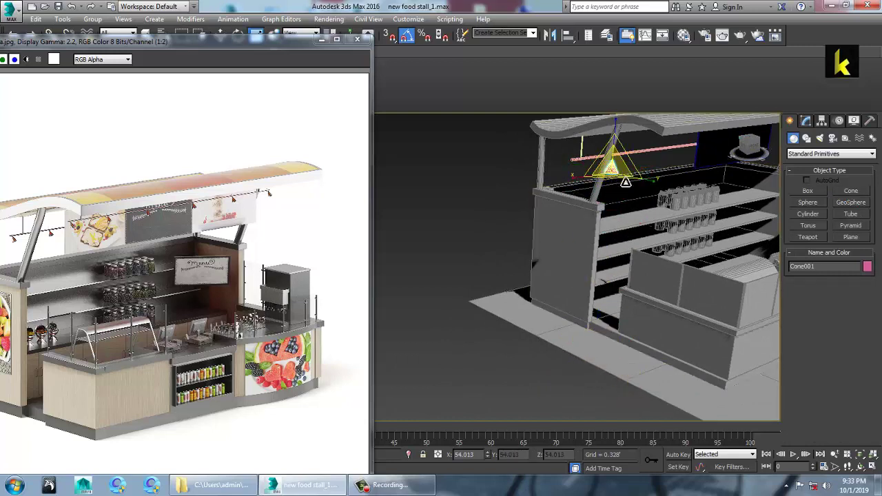
key("alt+w")
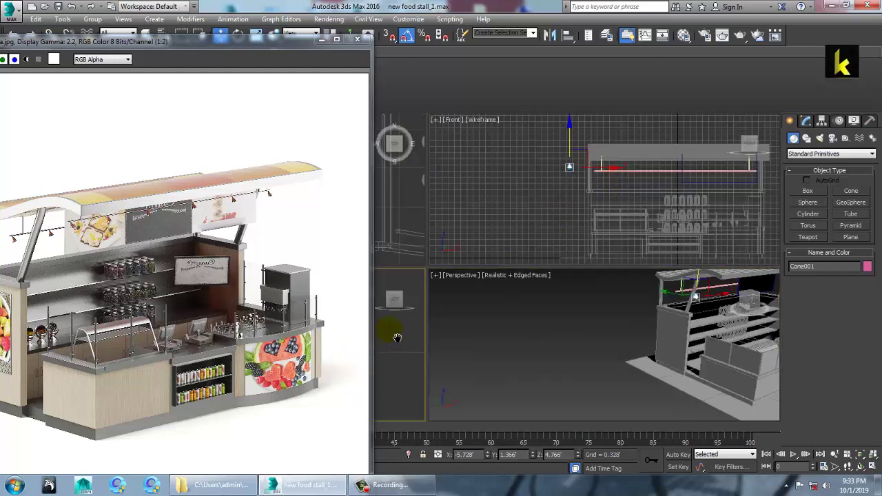
- Tilt the cone in the Left view so its wide end points diagonally downward, and scale it down uniformly
key("alt+w")
key("z")
scroll(482, 301, "down", 5)
scroll(666, 293, "down", 5)
middle_click_drag(496, 284, 634, 298)
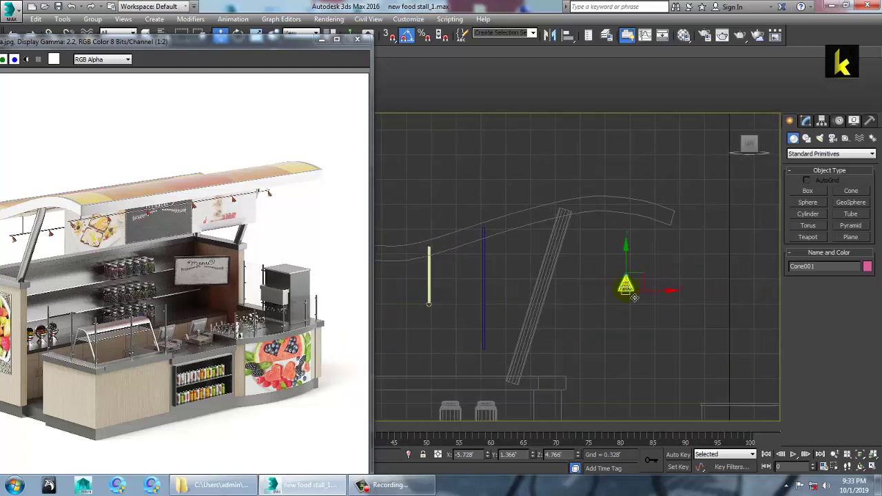
key("e")
left_click_drag(669, 272, 642, 257)
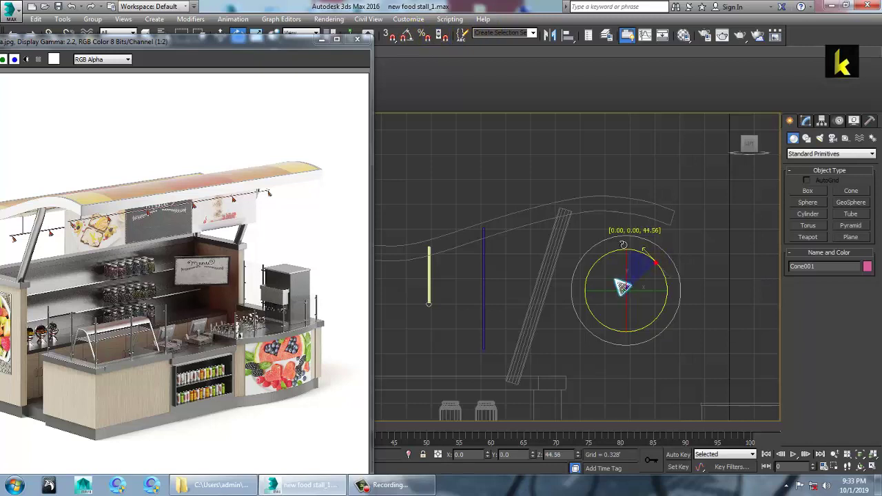
key("w")
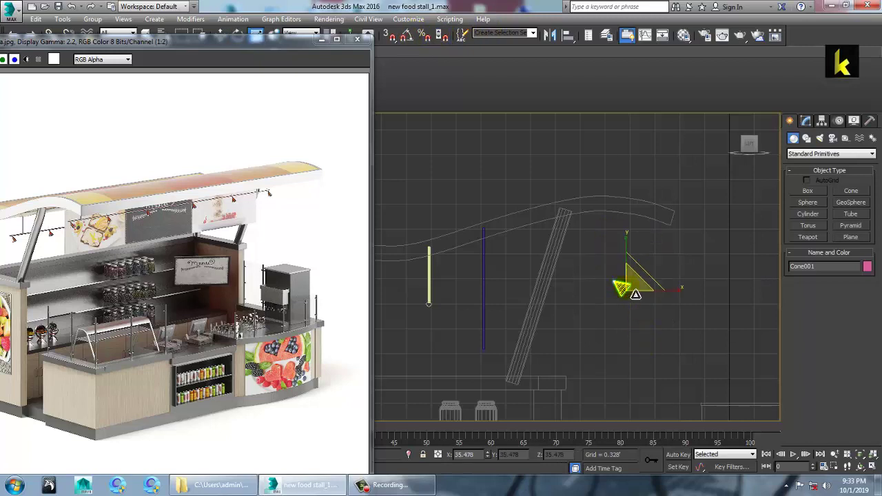
left_click_drag(635, 294, 652, 326)
- Move the cone in the Left view to about Y 3.83' and Z 4.5', beside the light rail's end profile
key("w")
middle_click_drag(651, 303, 724, 290)
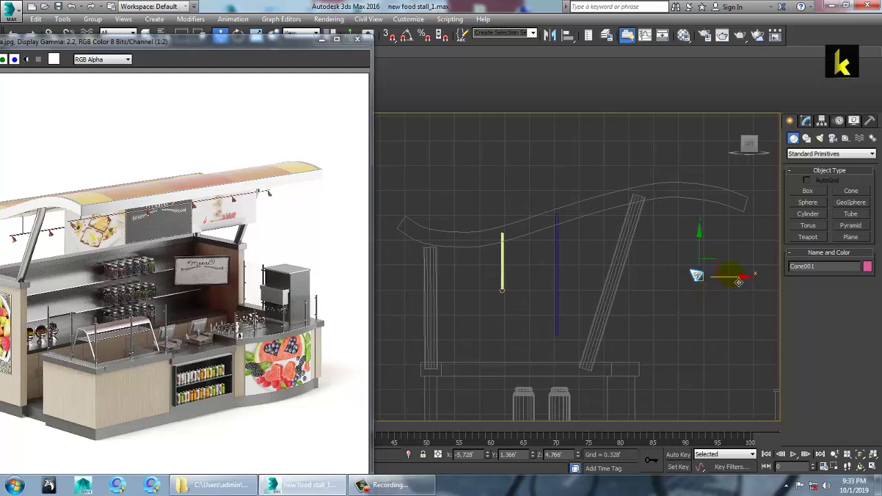
left_click_drag(738, 282, 625, 305)
scroll(551, 321, "up", 4)
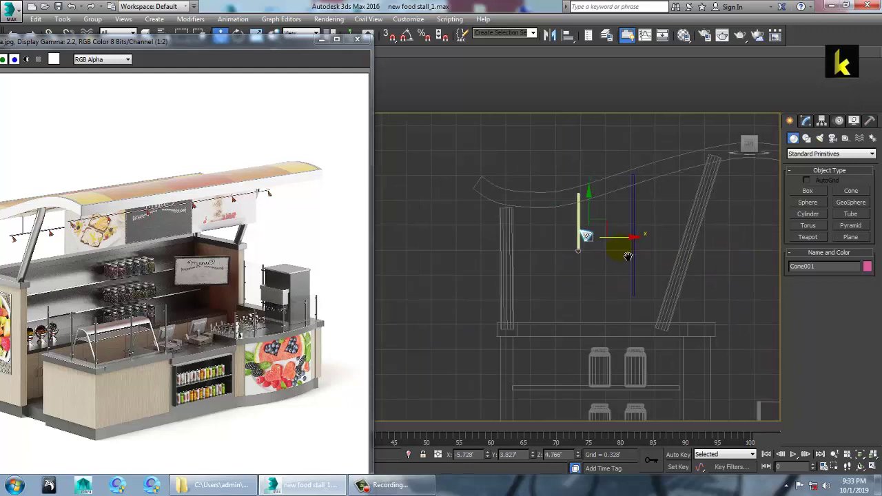
left_click_drag(586, 195, 586, 235)
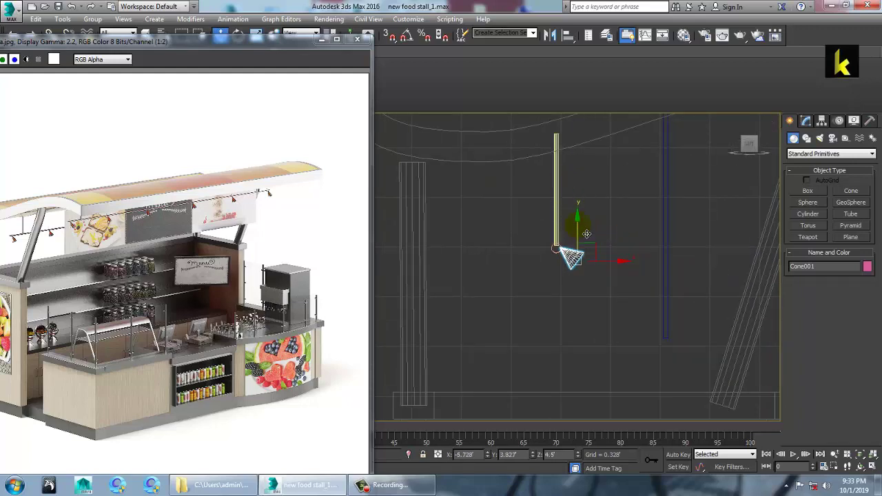
- Move the cone along X to about -3.7', so it sits under the canopy by the light rail
key("alt+w")
right_click(666, 310)
key("alt+w")
scroll(634, 305, "down", 7)
middle_click_drag(627, 306, 542, 288, "alt")
left_click_drag(532, 282, 739, 286)
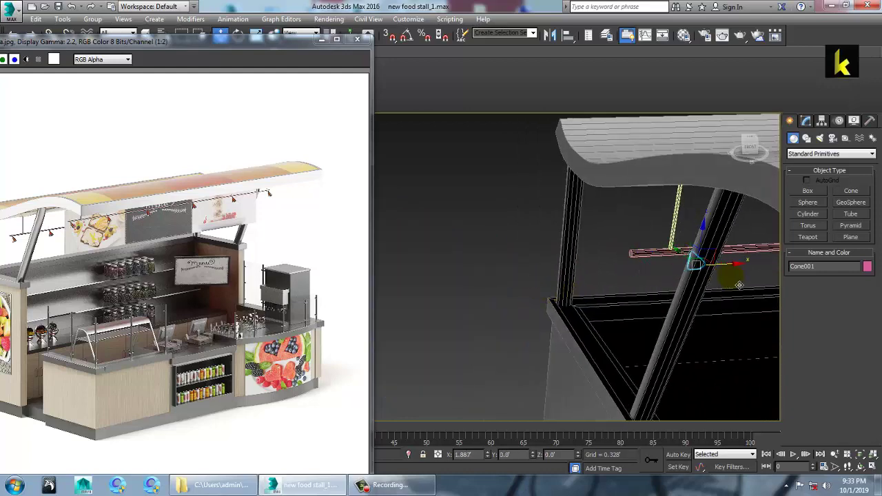
- Scale the cone down uniformly to about 22.4 percent to suit the thickness of the light rail
key("z")
scroll(669, 277, "down", 2)
middle_click_drag(667, 277, 628, 290, "alt")
scroll(625, 265, "down", 5)
key("r")
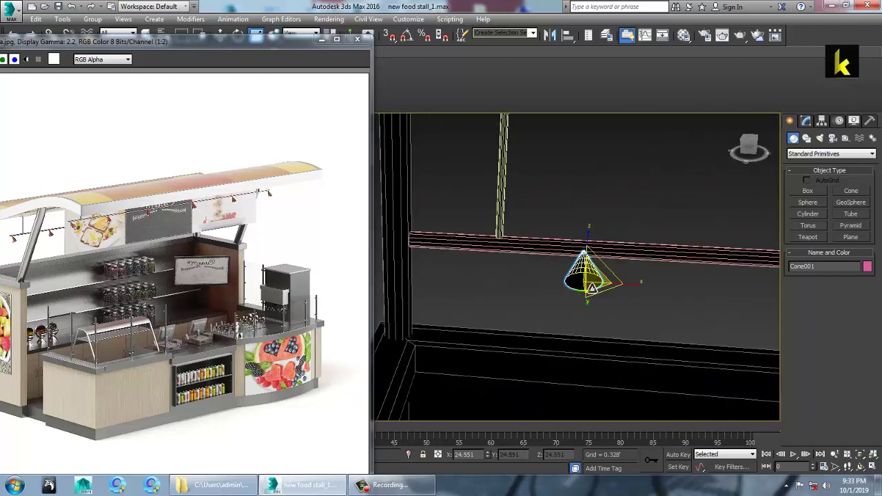
left_click_drag(590, 277, 590, 285)
middle_click_drag(594, 281, 662, 270, "alt")
- Shift the cone in the Left view to about Y 3.85' and Z 4.5', with its tip inside the rail's profile
key("alt+w")
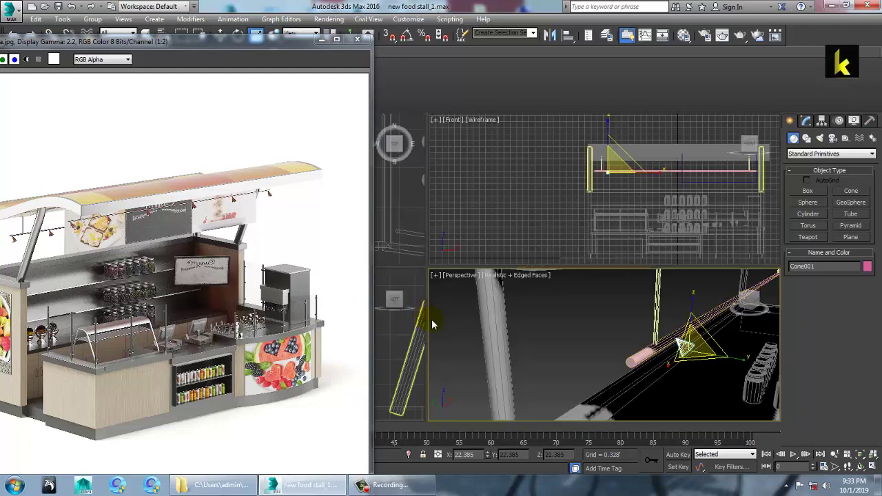
right_click(421, 321)
key("alt+w")
key("z")
middle_click_drag(463, 270, 565, 298)
scroll(564, 299, "down", 3)
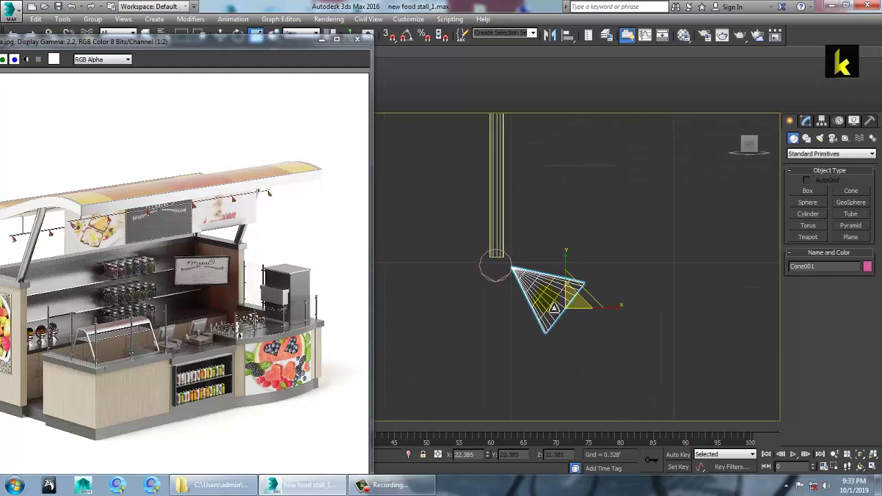
scroll(562, 299, "up", 1)
key("w")
left_click_drag(590, 302, 573, 300)
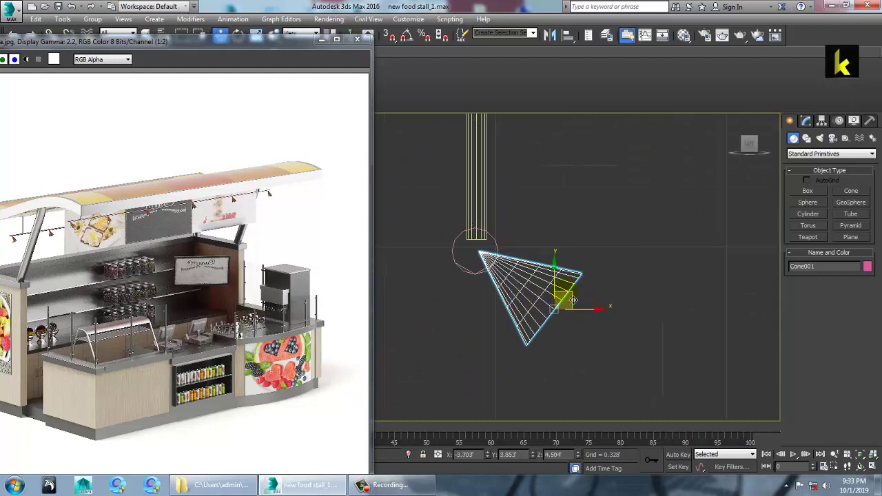
- Move the spotlight cone along X to about -4.31', close to the end of the rail beyond the vertical support
key("alt+w")
scroll(687, 356, "down", 3)
key("alt+w")
middle_click_drag(656, 335, 596, 291, "alt")
left_click_drag(575, 285, 505, 278, "shift")
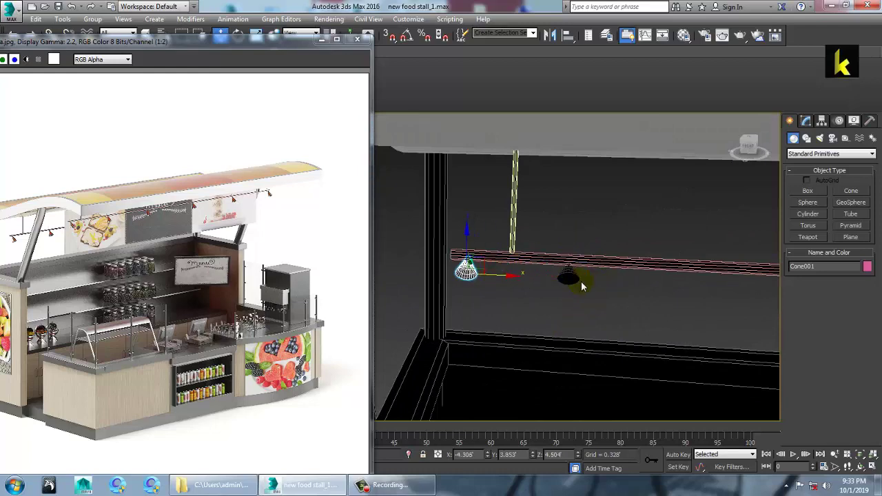
left_click(566, 281)
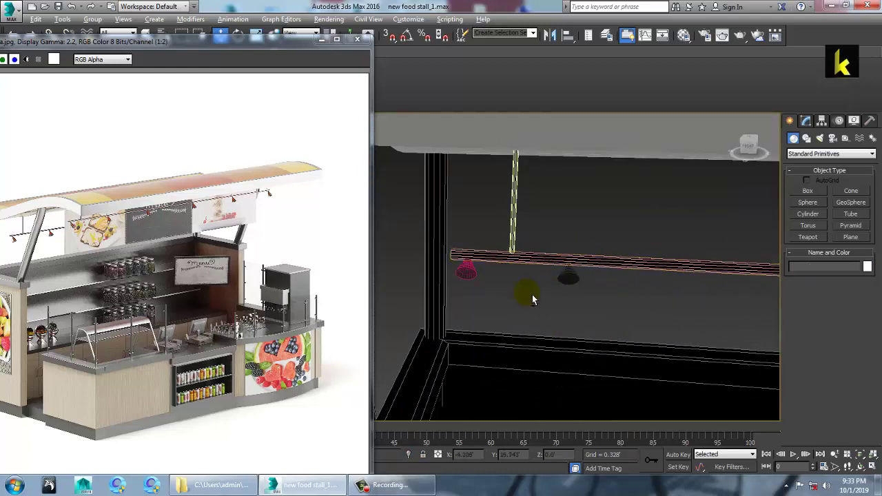
middle_click_drag(533, 299, 479, 272, "alt")
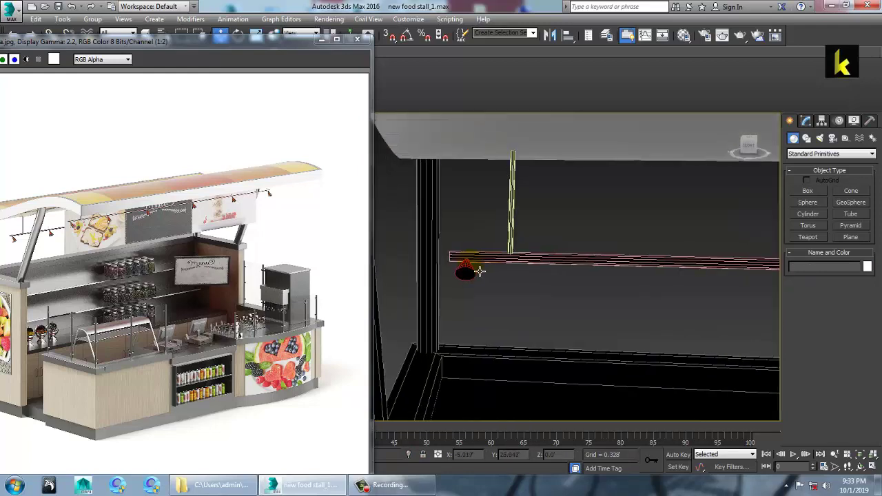
left_click(475, 274)
middle_click_drag(544, 291, 517, 292)
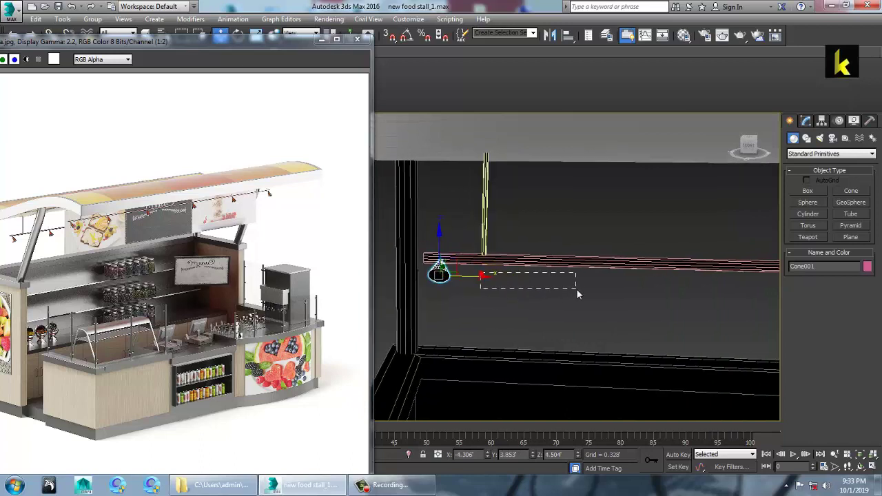
- Clone the spotlight cone along the rail as five copies spaced about 0.91' apart
left_click(444, 276)
mouse_move(480, 281)
left_mouse_down("shift")
mouse_move(610, 306)
mouse_move(626, 299)
left_mouse_up("shift")
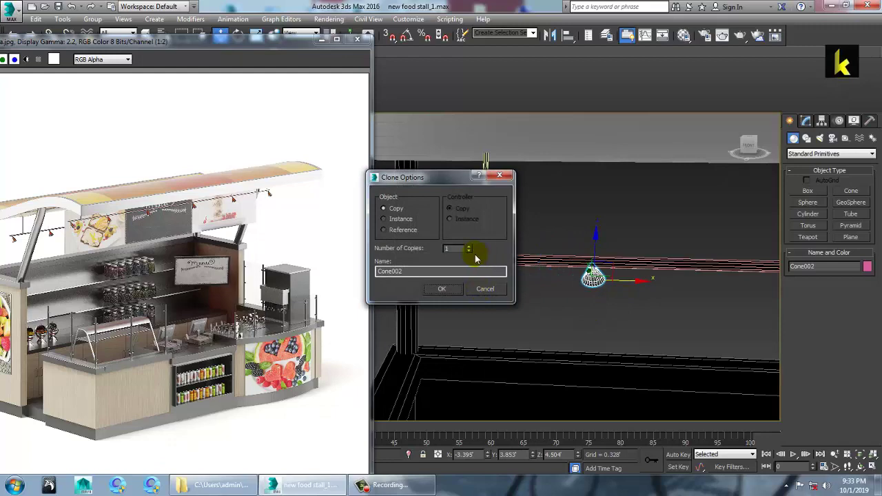
left_click(452, 289)
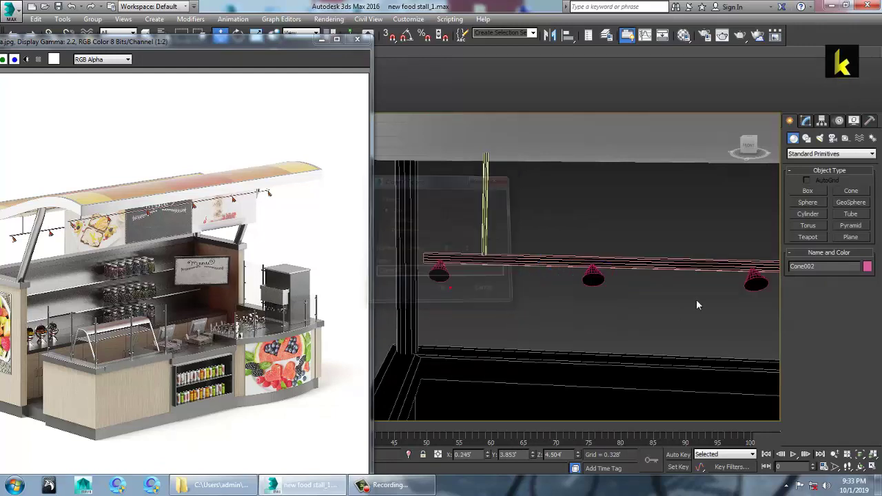
- Clone the last spotlight cone once more along the rail to about X 1.34'
middle_click_drag(757, 301, 549, 285)
scroll(598, 291, "down", 6)
middle_click_drag(637, 290, 566, 281)
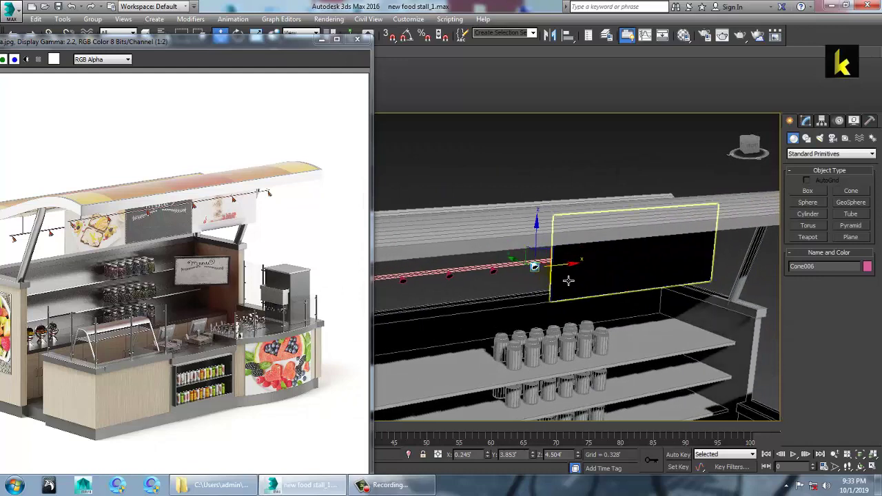
left_click_drag(564, 267, 607, 270, "shift")
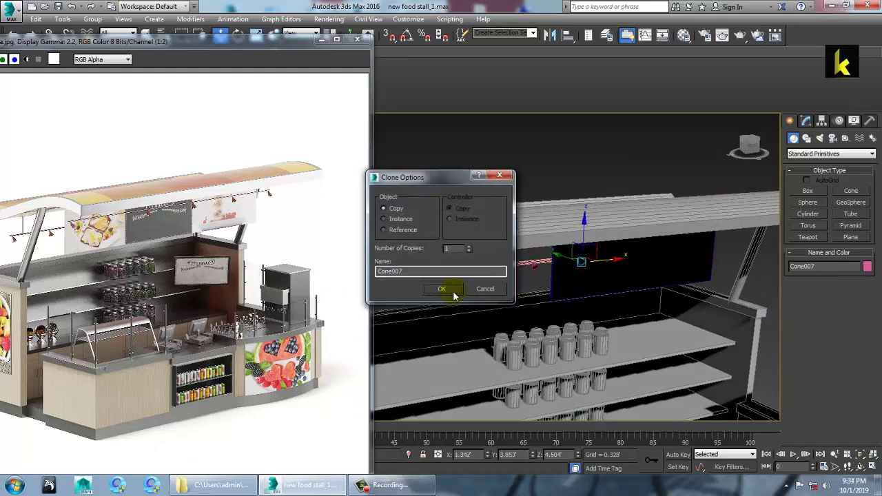
left_click(452, 292)
- Clone the newest cone as two further copies about 1.01' apart, reaching about X 3.36' near the rail's other end
middle_click_drag(492, 299, 638, 297, "alt")
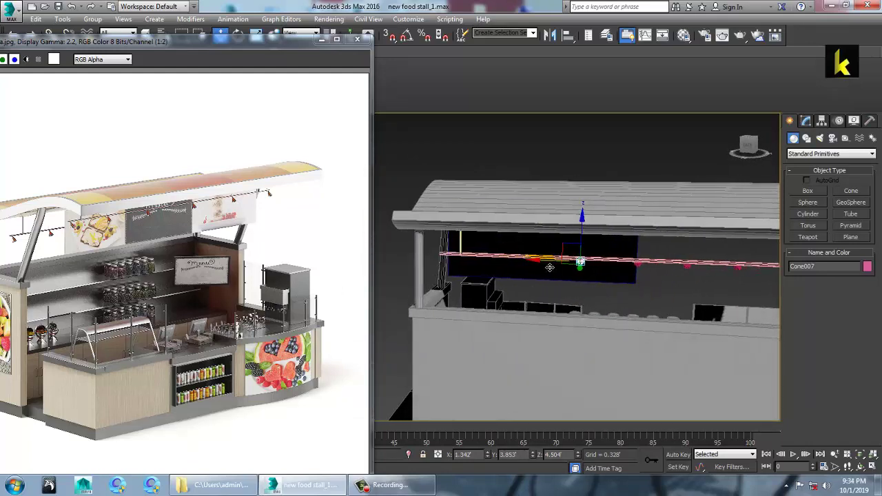
left_click_drag(549, 267, 497, 273, "shift")
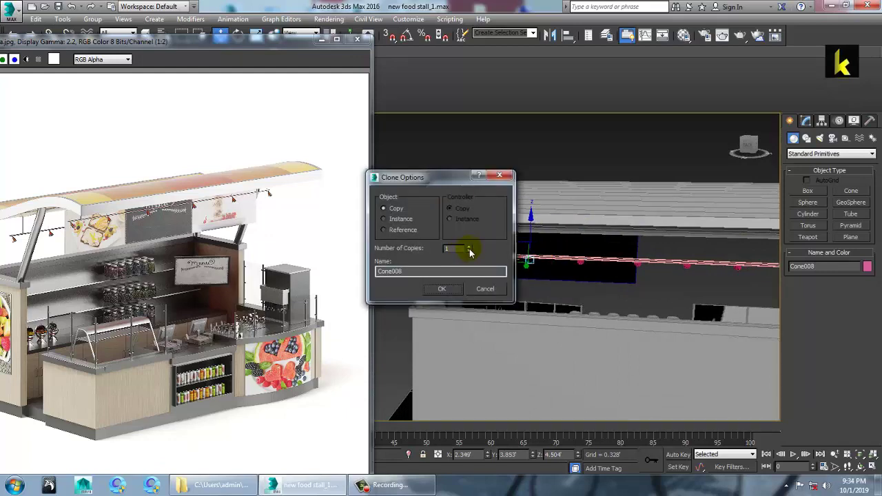
left_click(437, 294)
mouse_move(596, 283)
middle_mouse_down("alt")
mouse_move(431, 276)
mouse_move(451, 276)
middle_mouse_up("alt")
middle_click_drag(642, 287, 758, 288)
- Copy the light rail with its supports and spotlight cones along the Left view's horizontal axis, past the slanted canopy post
middle_click_drag(551, 308, 695, 285, "alt")
middle_click_drag(696, 285, 640, 255)
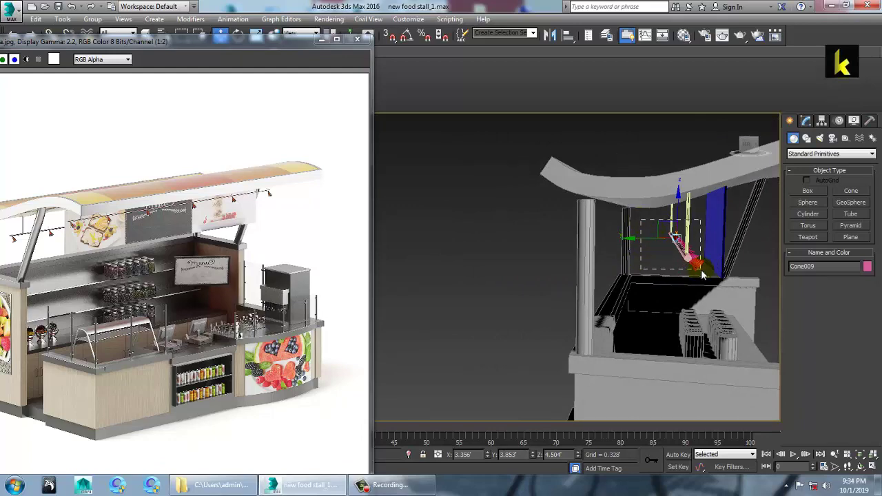
left_click_drag(701, 269, 701, 270)
middle_click_drag(704, 266, 630, 258, "alt")
key("alt+w")
middle_click(399, 339)
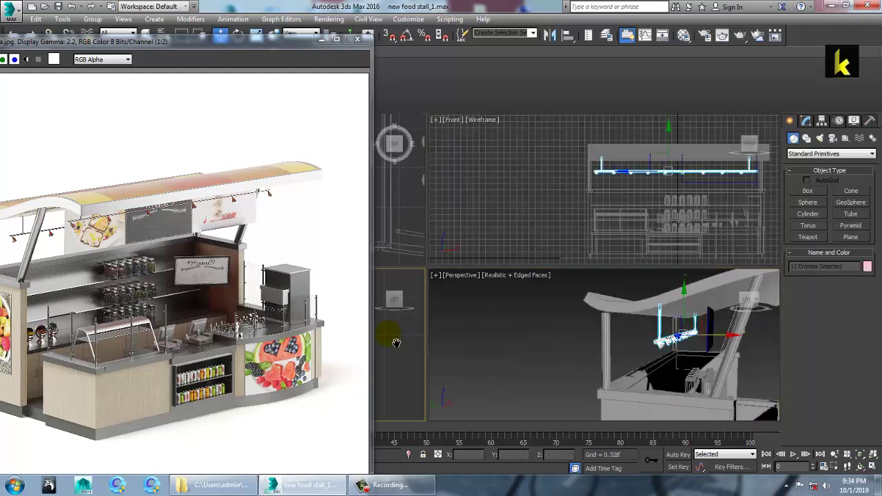
key("alt+w")
middle_click_drag(531, 277, 514, 311)
scroll(514, 311, "down", 7)
middle_click_drag(496, 279, 522, 303)
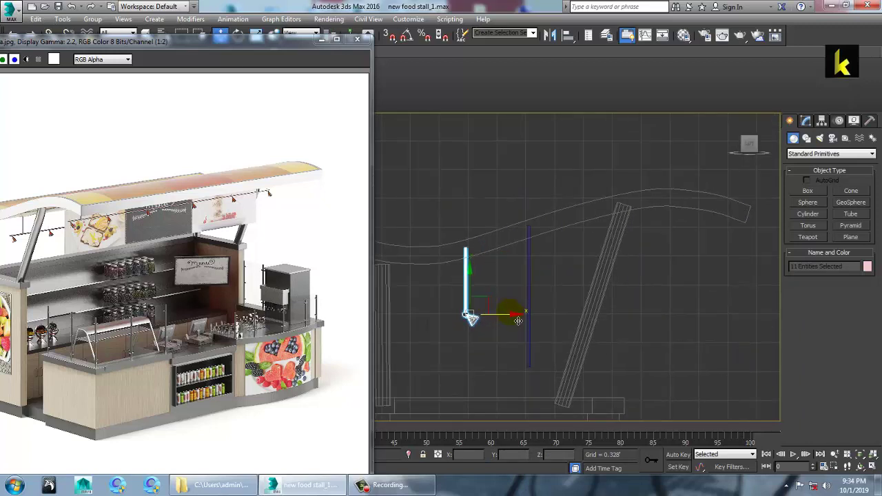
left_click_drag(697, 327, 697, 326)
key("ctrl+z")
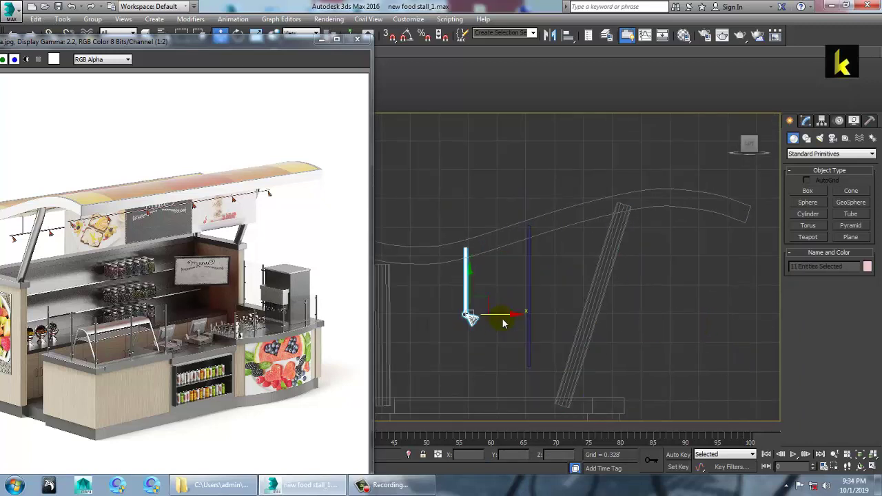
left_click_drag(512, 315, 736, 326, "shift")
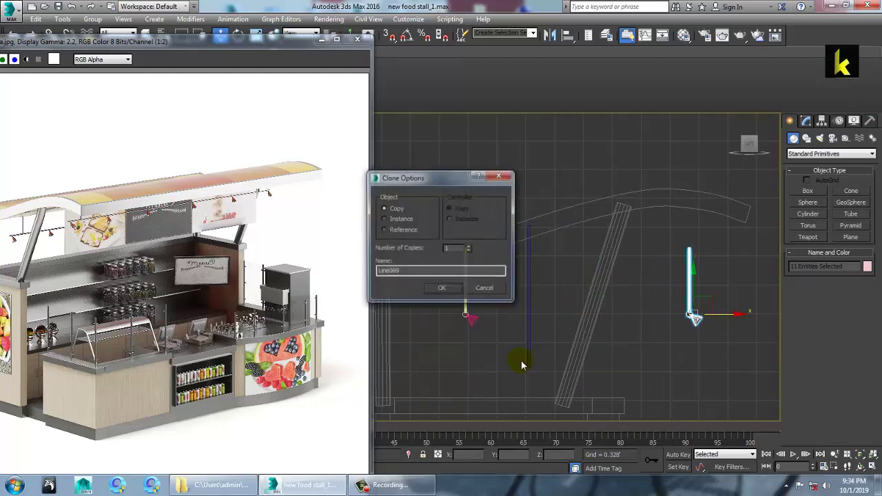
left_click(440, 289)
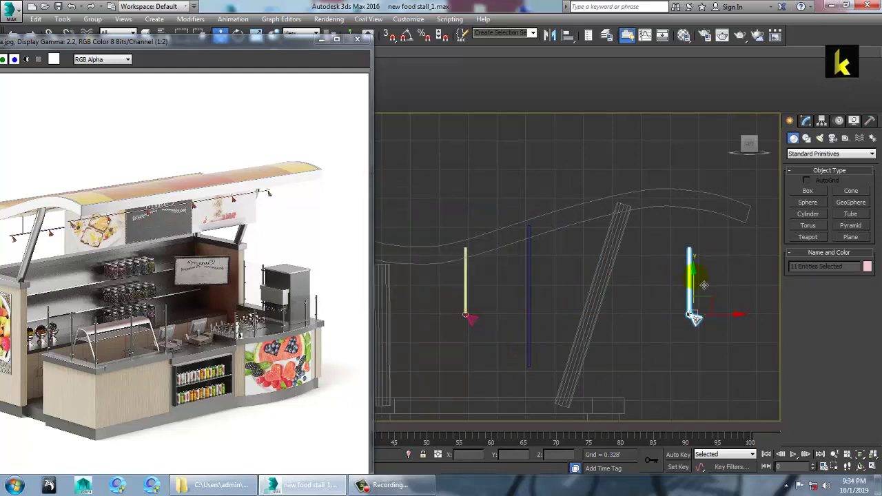
- Raise the copied light rail assembly so its vertical supports reach into the front part of the canopy
left_click_drag(694, 319, 695, 265)
key("alt+w")
middle_click(661, 339)
key("alt+w")
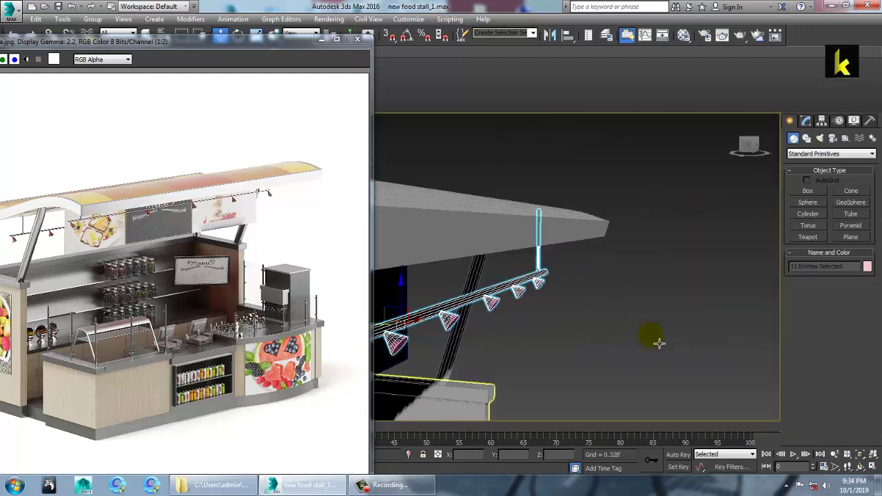
- Select the entire stall model and assign grey as the object colour for all its parts
middle_click_drag(659, 342, 588, 279, "alt")
scroll(646, 307, "down", 5)
left_click_drag(400, 183, 741, 375)
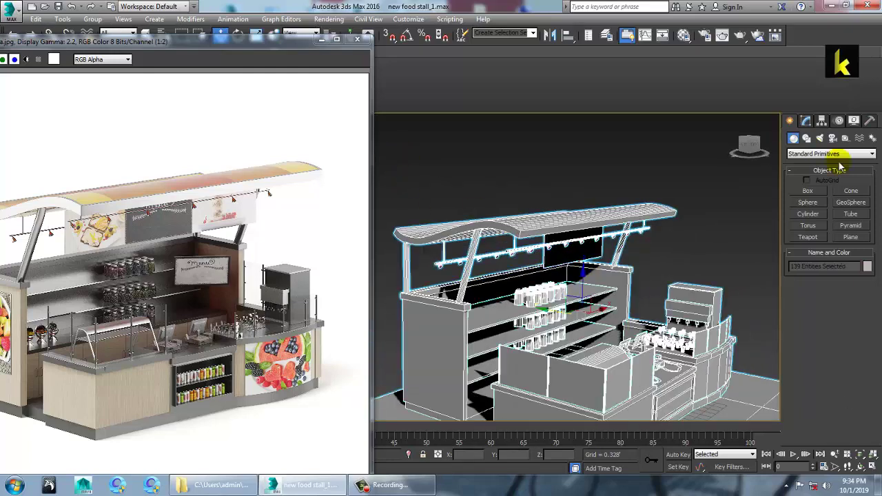
left_click(866, 266)
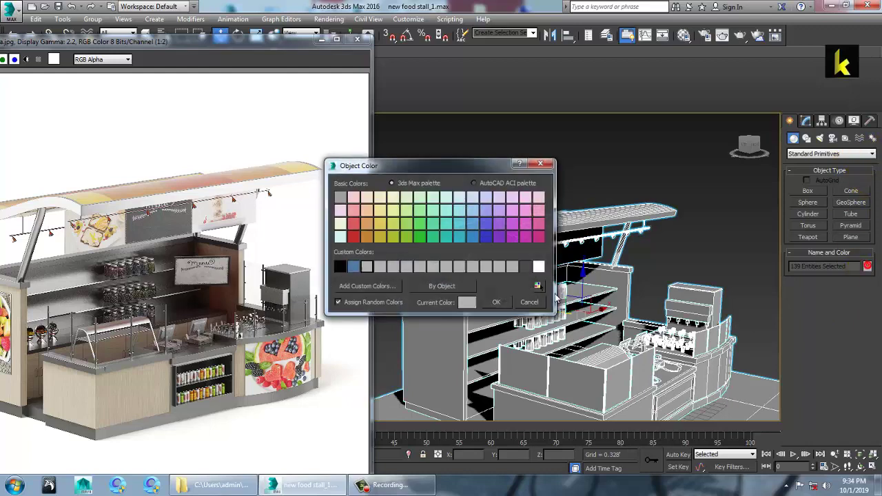
left_click(505, 304)
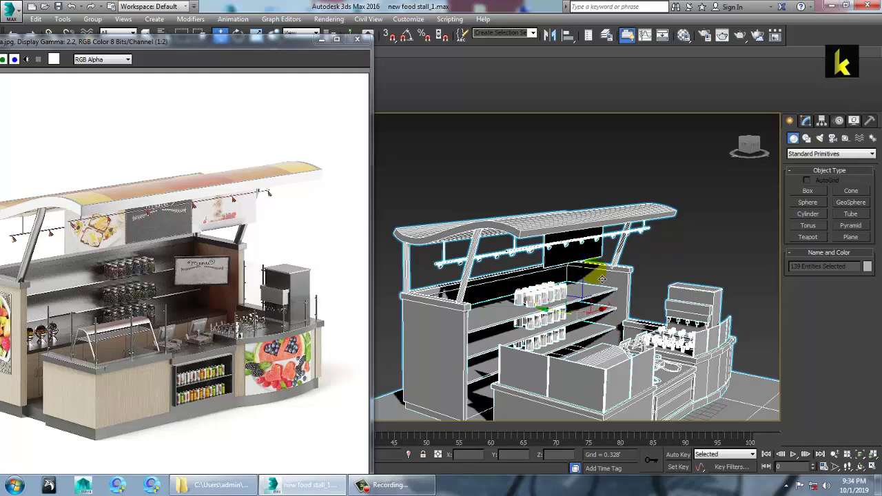
left_click(580, 177)
- Examine the stall's sign panel, light rails and counters against the reference image
middle_click_drag(579, 176, 551, 173, "alt")
left_click(606, 273)
middle_click_drag(616, 270, 605, 249)
middle_click_drag(605, 249, 625, 264, "alt")
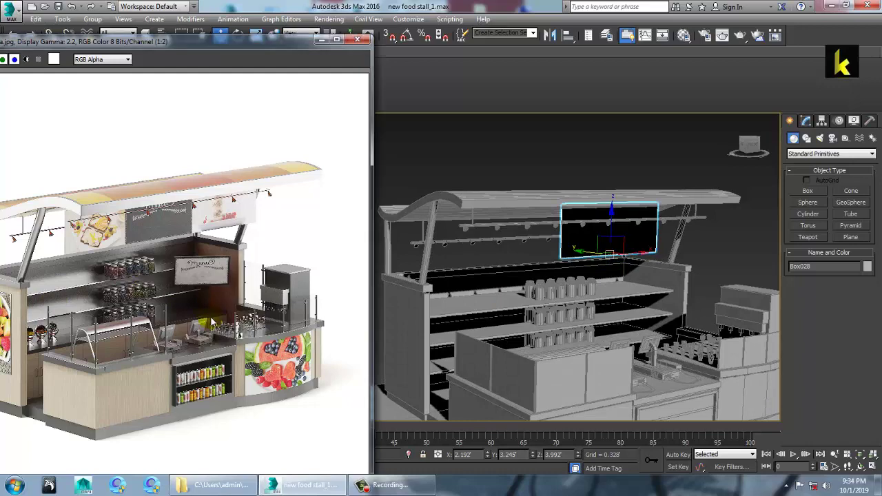
middle_click_drag(542, 318, 569, 288)
middle_click_drag(537, 321, 554, 280)
- Lower the bottom vertices of the lowest back shelf to about Z 0.18' in the Left view, deepening it into a cabinet body
scroll(551, 283, "up", 4)
left_click(470, 280)
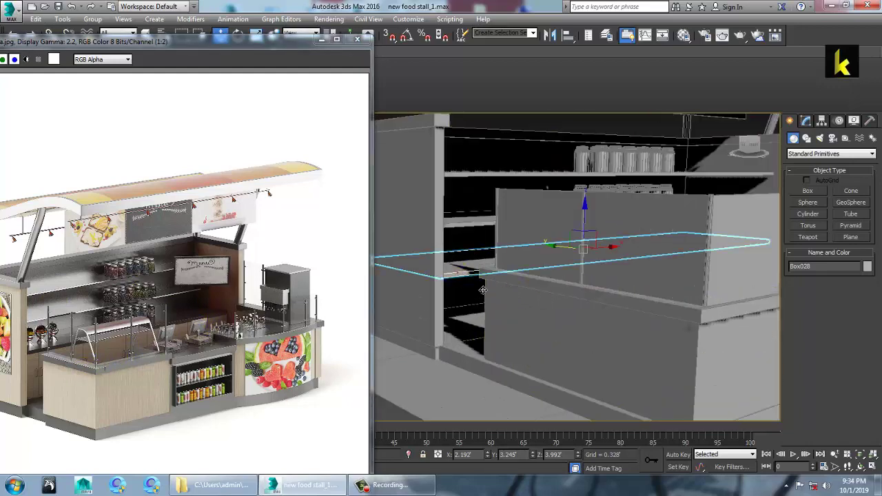
middle_click_drag(465, 281, 552, 287, "alt")
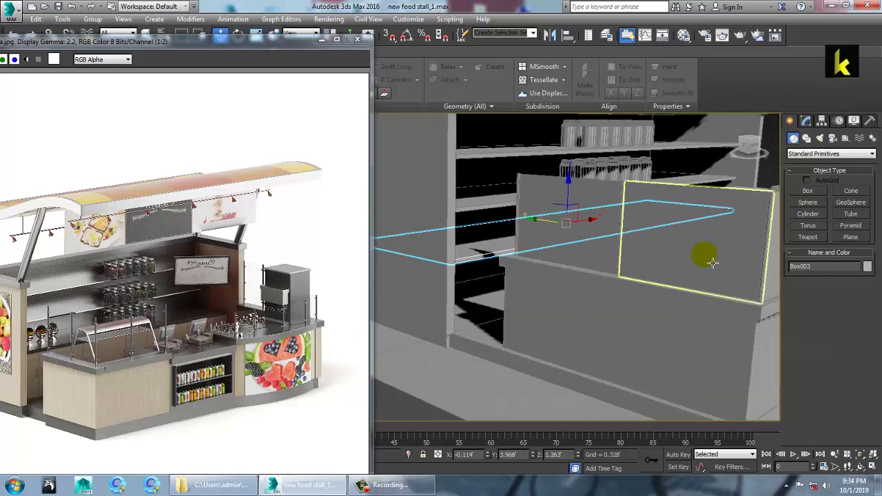
key("alt+w")
right_click(404, 357)
key("alt+w")
key("1")
middle_click_drag(559, 308, 716, 248)
scroll(683, 268, "down", 5)
middle_click_drag(715, 338, 587, 261)
scroll(587, 261, "up", 2)
scroll(468, 307, "up", 3)
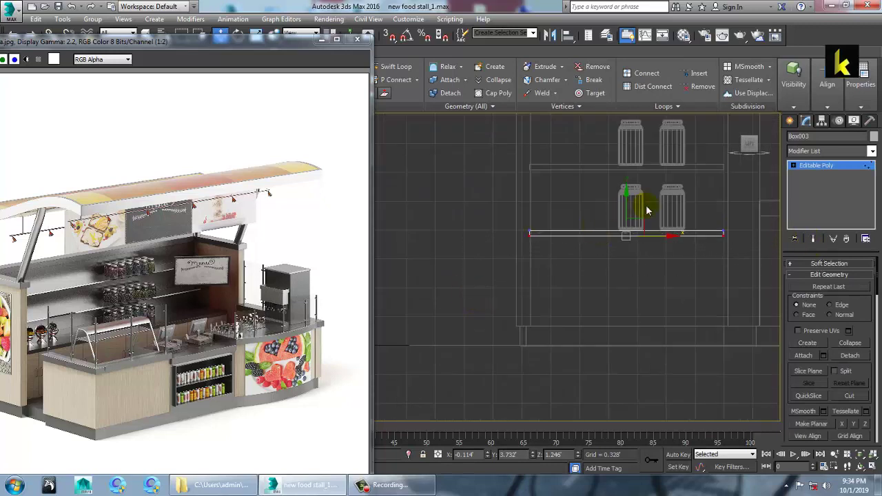
left_click_drag(632, 208, 654, 304)
key("alt+w")
middle_click(644, 333)
key("alt+w")
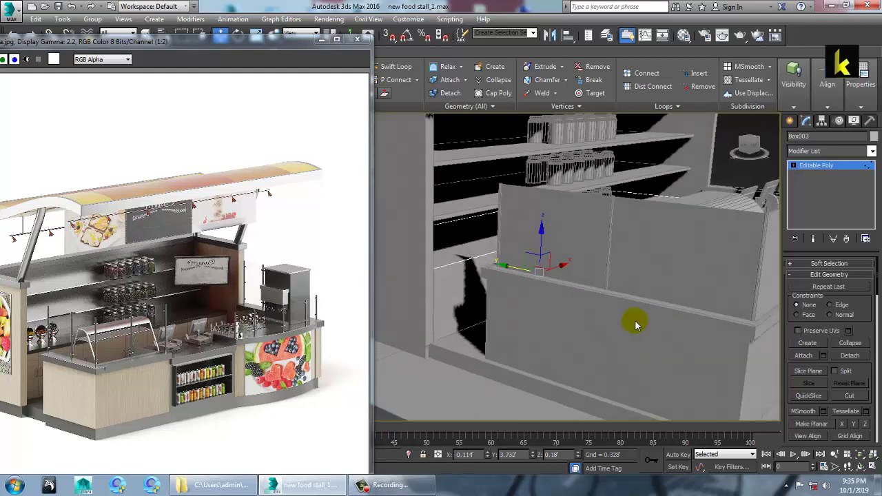
- Isolate the deepened shelf box and convert it to an editable poly
middle_click_drag(635, 322, 660, 321, "alt")
key("alt+q")
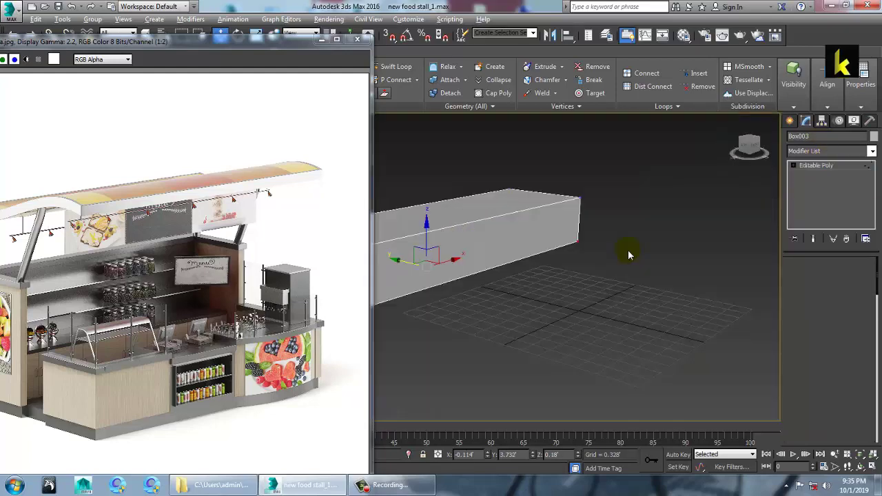
middle_click_drag(630, 254, 621, 277, "alt")
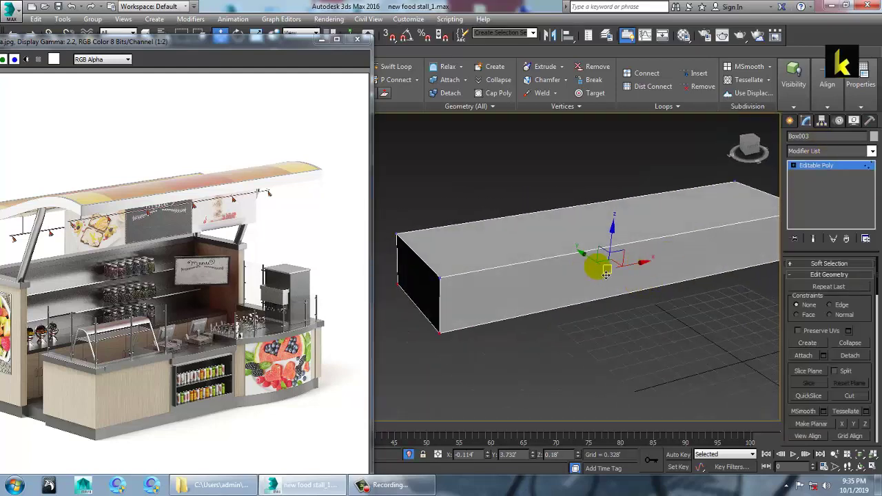
right_click(532, 229)
mouse_move(596, 339)
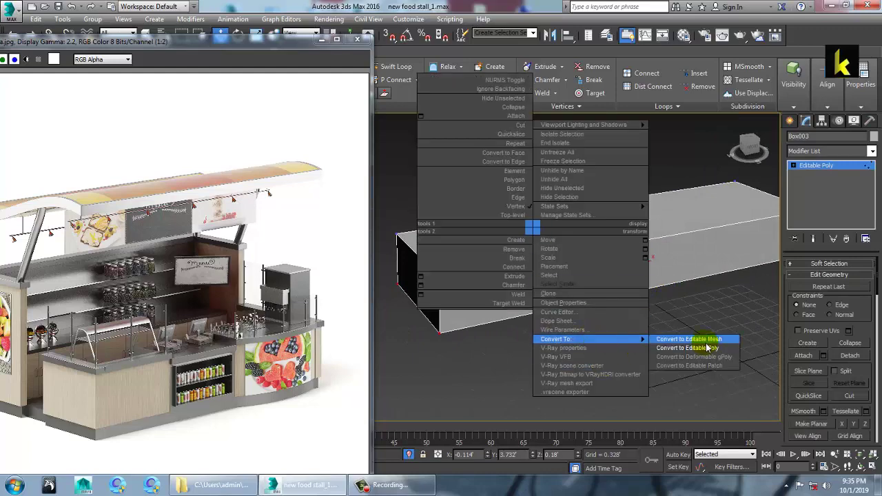
left_click(682, 348)
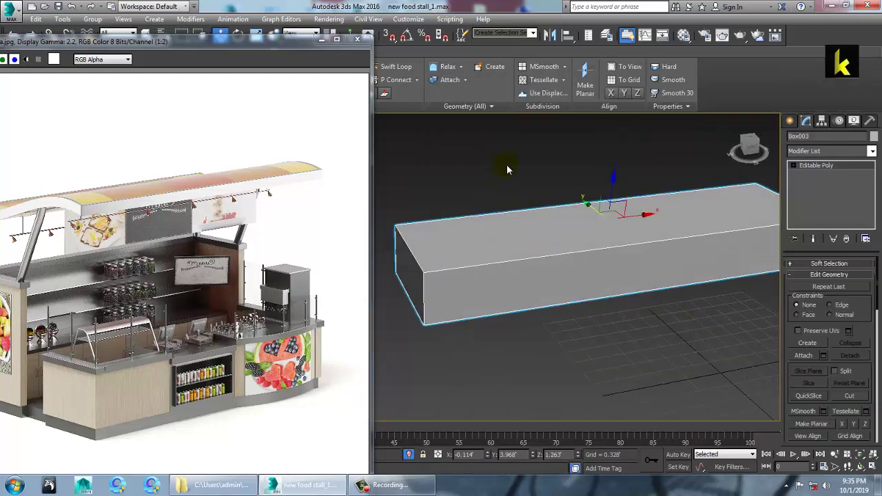
- Connect the box's long edges with seven segments to divide its length into eight sections
key("2")
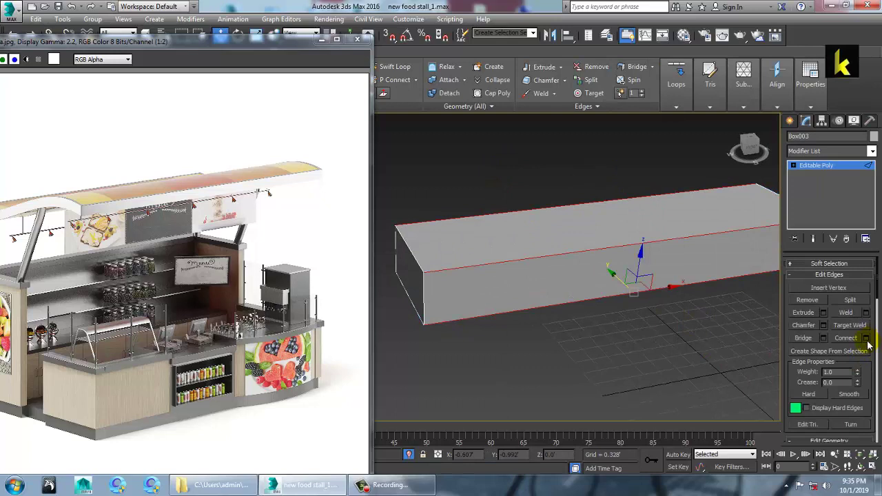
left_click(866, 338)
left_click_drag(436, 277, 437, 275)
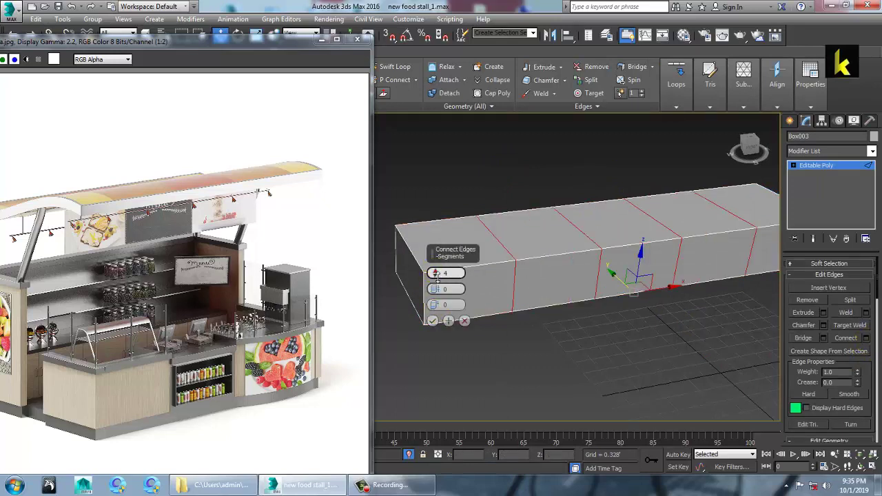
left_click(436, 273)
left_click(436, 272)
left_click(435, 272)
left_click(432, 321)
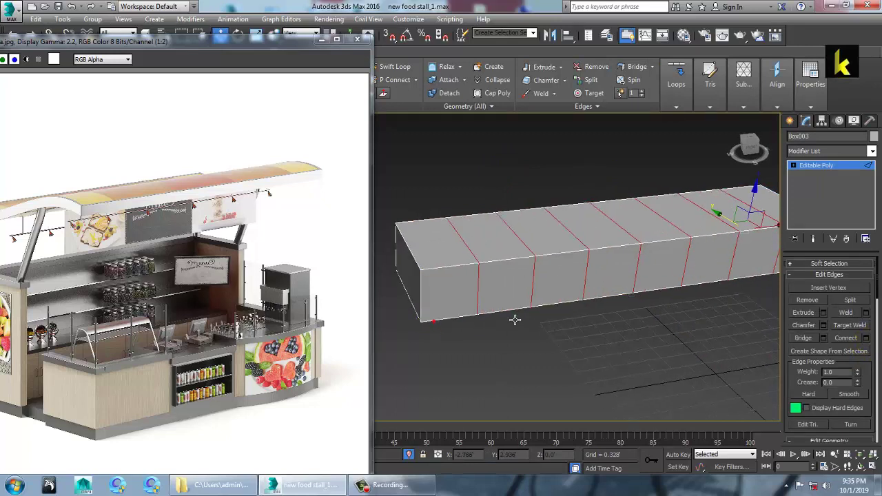
- Inset the eight front faces of the cabinet box by polygon with an amount of 0.06'
key("4")
left_click(441, 275)
left_click(512, 282, "ctrl")
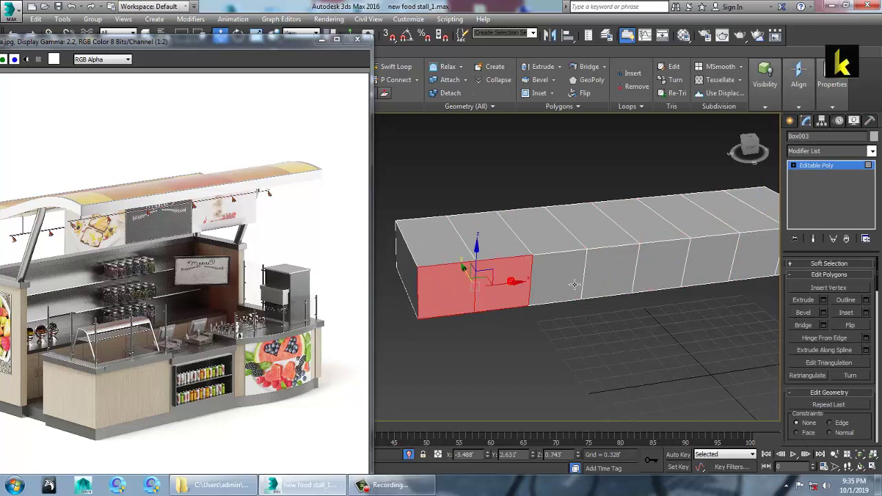
left_click(574, 284, "ctrl")
left_click(602, 275, "ctrl")
left_click(664, 273, "ctrl")
left_click(705, 266, "ctrl")
left_click(769, 268, "ctrl")
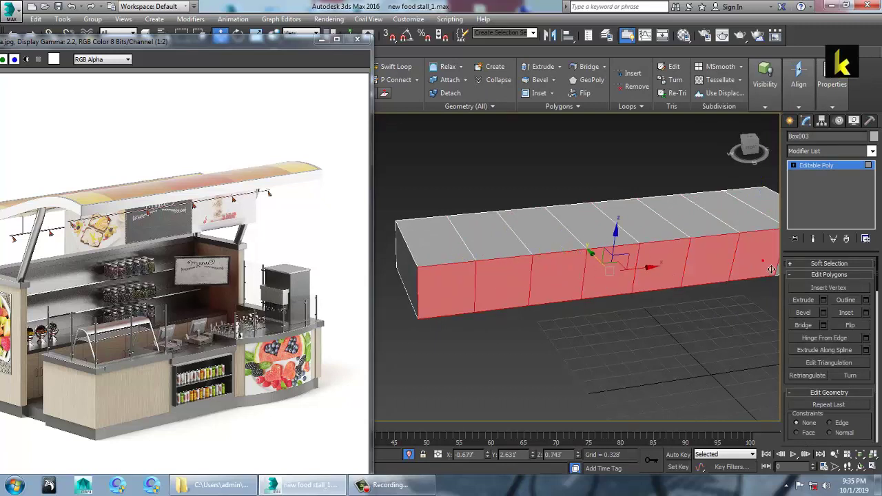
middle_click_drag(753, 276, 687, 276)
left_click(755, 267, "ctrl")
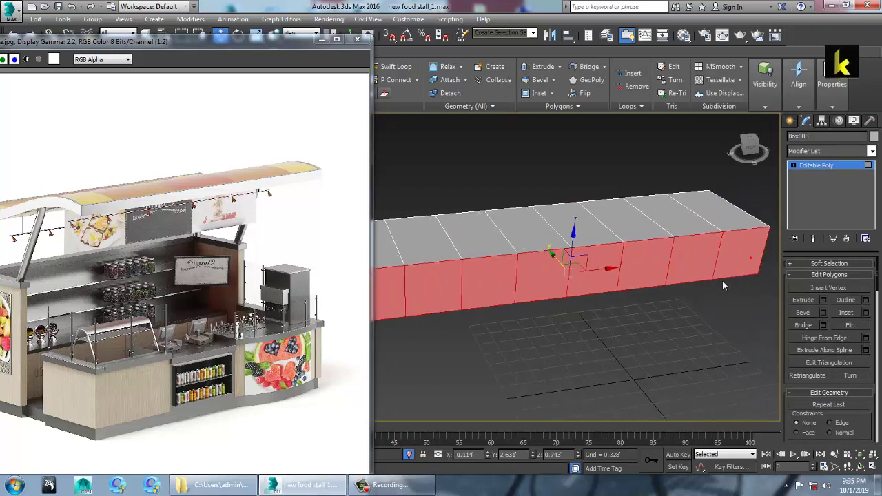
left_click(866, 313)
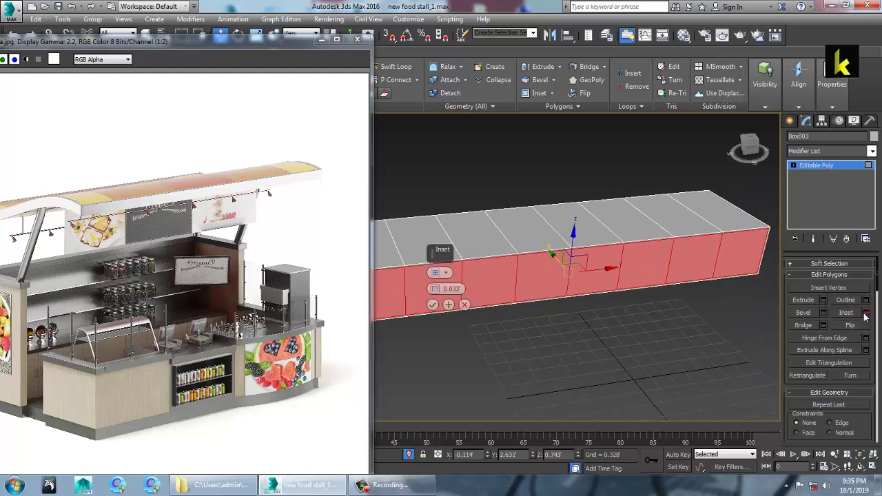
left_click(448, 274)
left_click(473, 290)
mouse_move(523, 284)
middle_mouse_down("alt")
mouse_move(575, 272)
mouse_move(519, 270)
middle_mouse_up("alt")
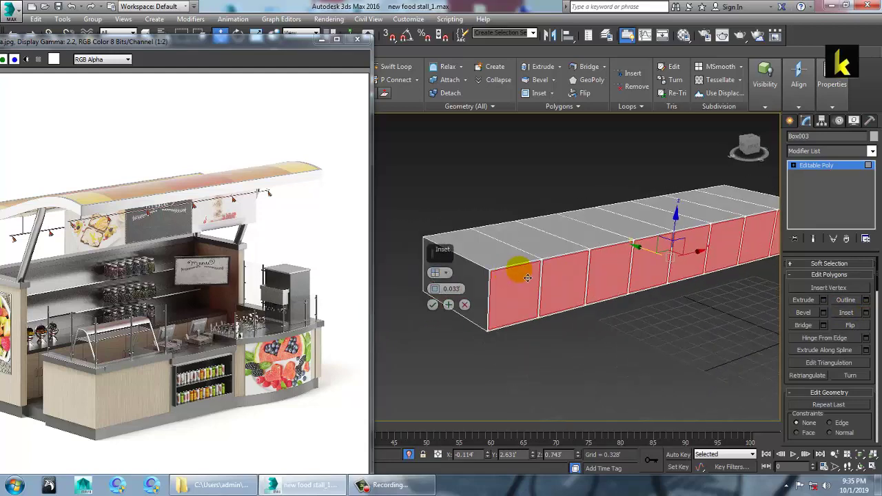
left_click_drag(435, 289, 434, 288)
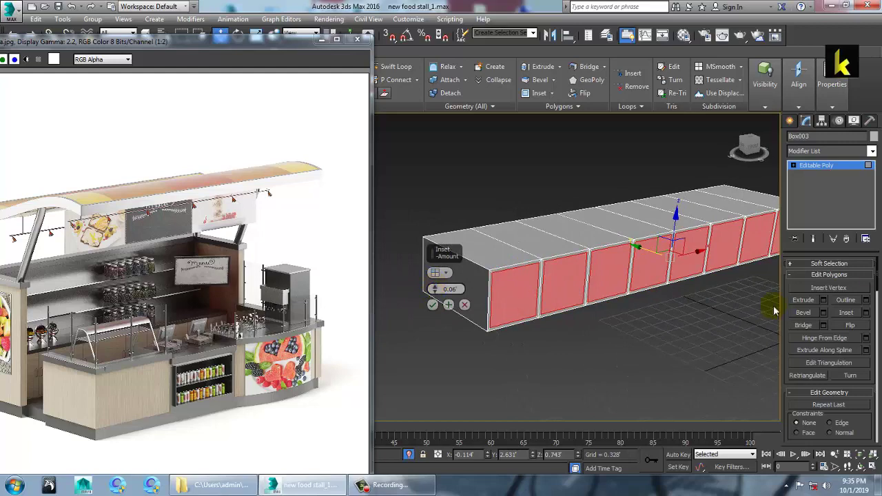
left_click(432, 304)
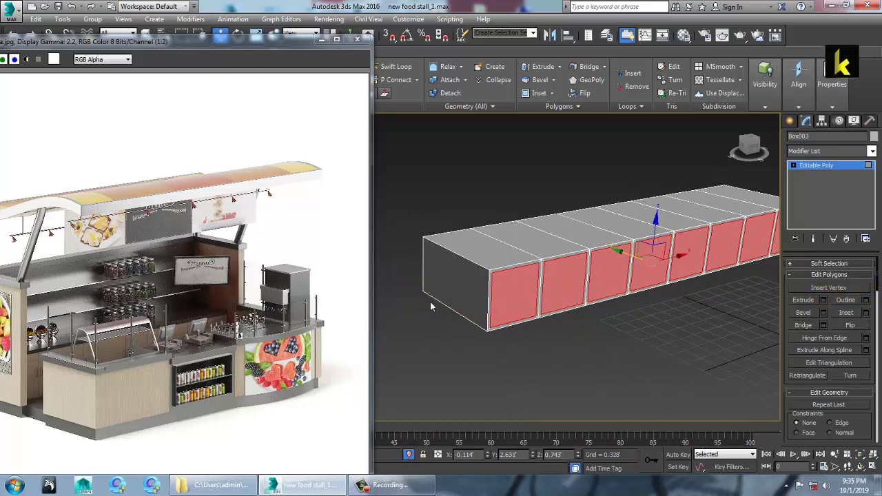
- Bevel the inset front faces inward with a height of -0.025' and an outline of -0.049'
left_click(824, 313)
scroll(542, 283, "up", 4)
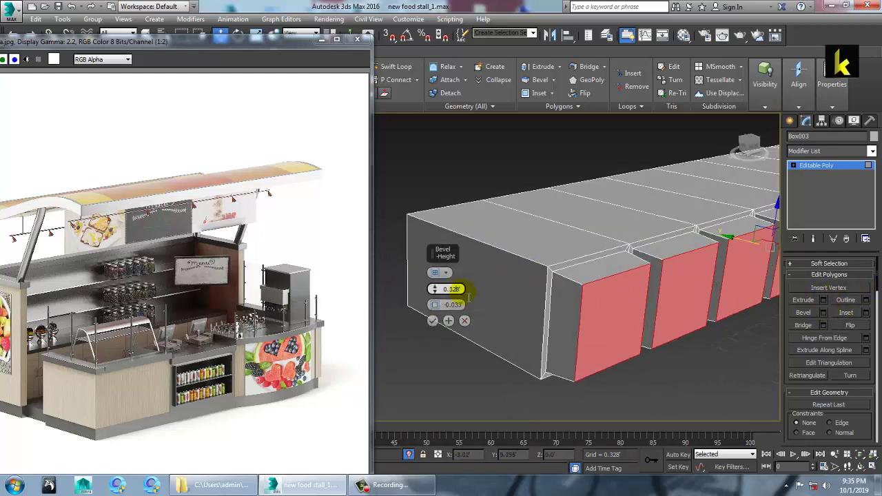
mouse_move(434, 293)
left_mouse_down()
mouse_move(462, 328)
mouse_move(440, 316)
mouse_move(436, 296)
mouse_move(438, 305)
left_mouse_up()
left_click(448, 320)
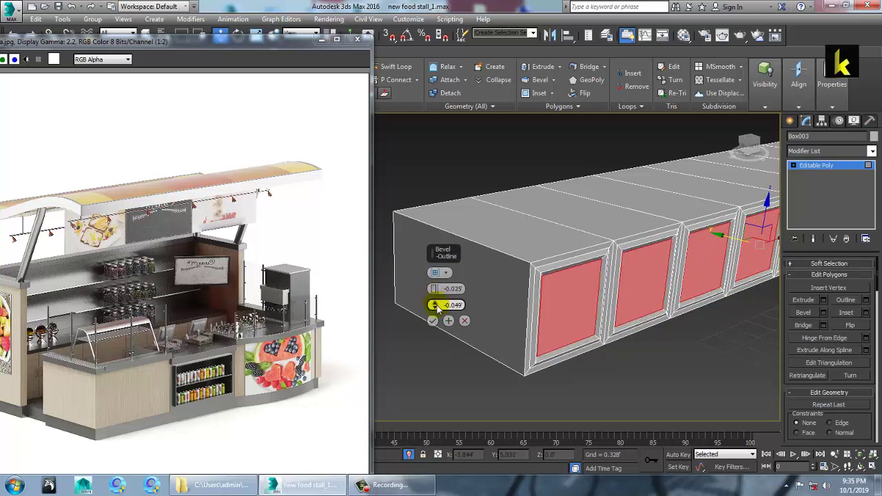
left_click(448, 321)
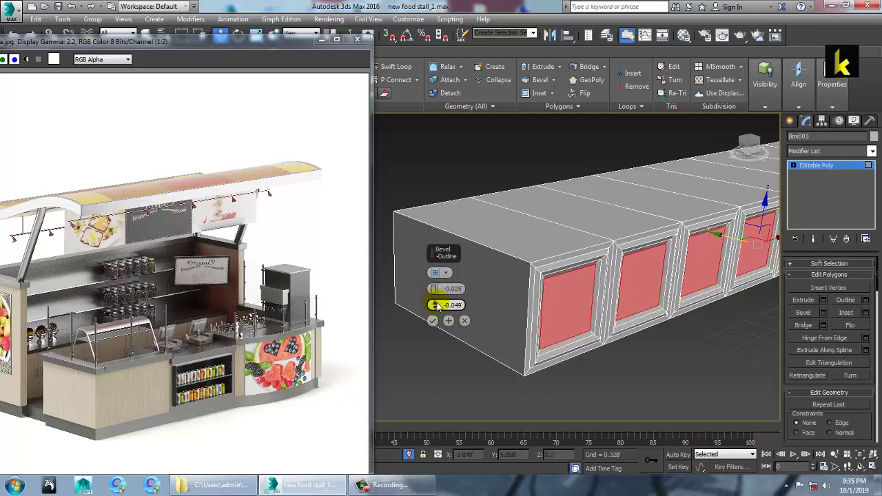
- Add a raised bevel to the recessed door panels with height 0.018' and outline -0.022'
left_click_drag(436, 307, 436, 288)
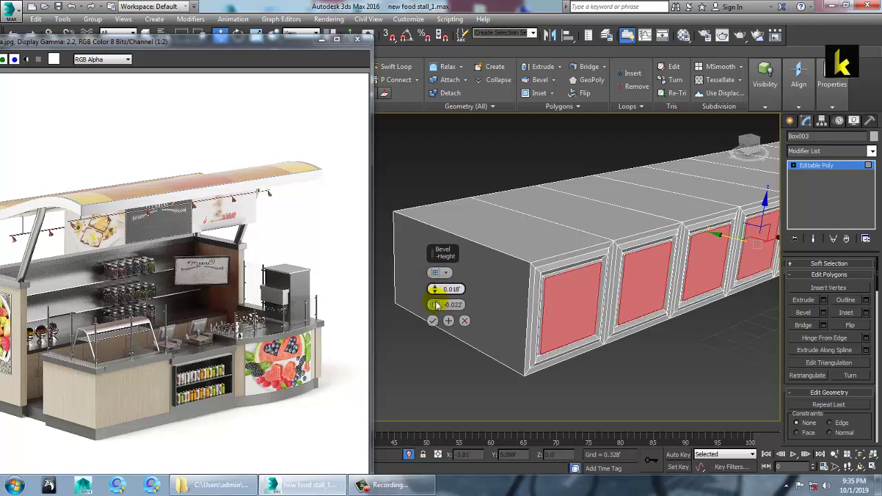
left_click(433, 321)
left_click(644, 399)
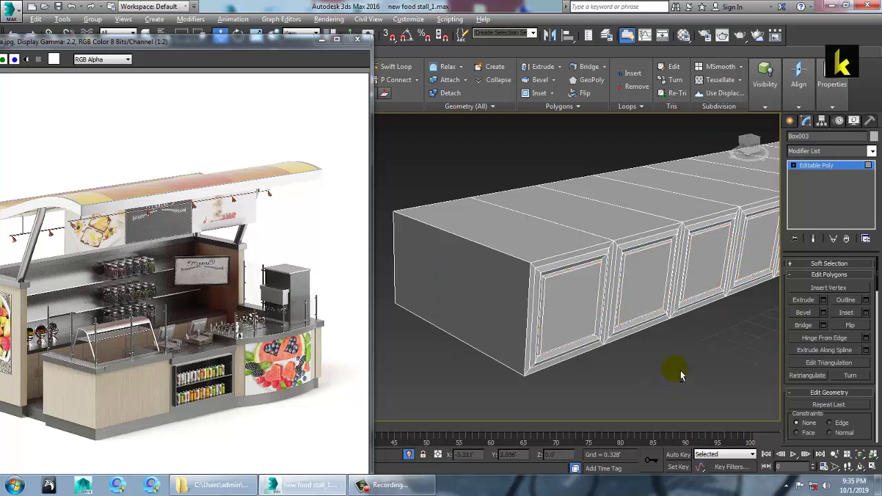
middle_click_drag(680, 370, 678, 320, "alt")
scroll(617, 313, "up", 3)
scroll(610, 316, "down", 3)
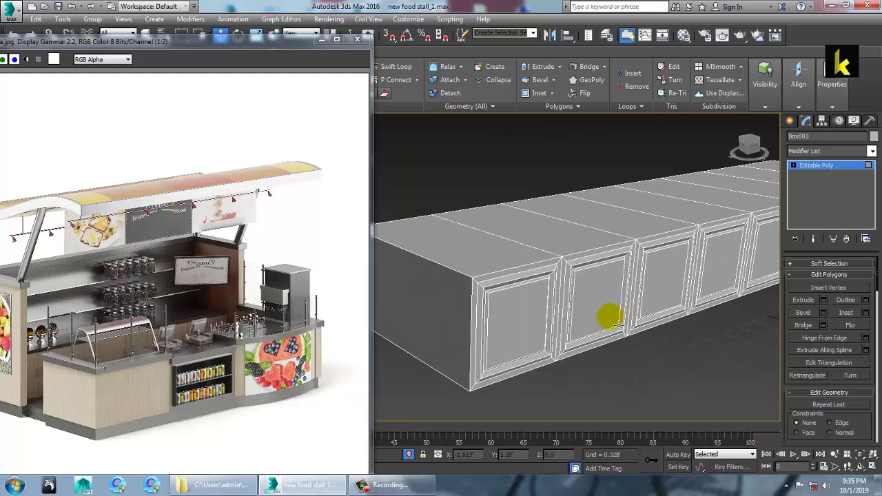
middle_click_drag(610, 316, 634, 295)
- Draw a C-shaped handle with the Line tool in the Left view, just in front of the cabinet's panelled face
left_click(789, 122)
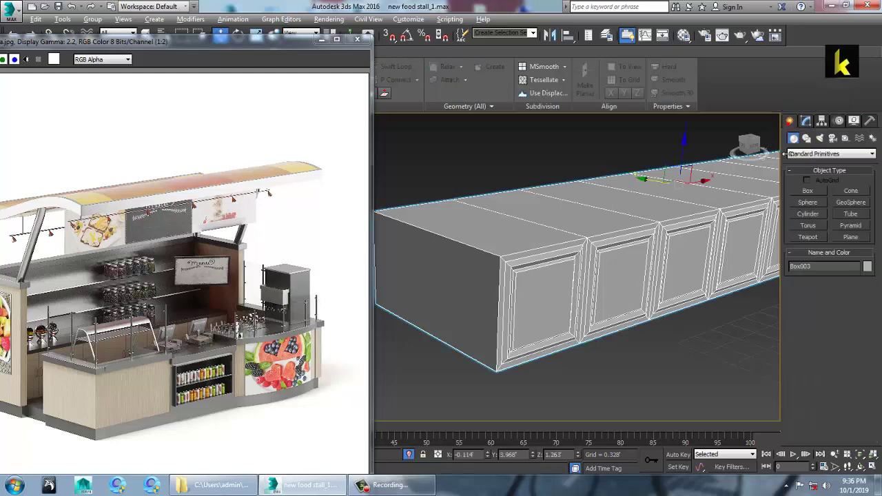
key("alt+w")
left_click(393, 335)
key("alt+w")
scroll(516, 303, "up", 2)
middle_click_drag(513, 334, 521, 289)
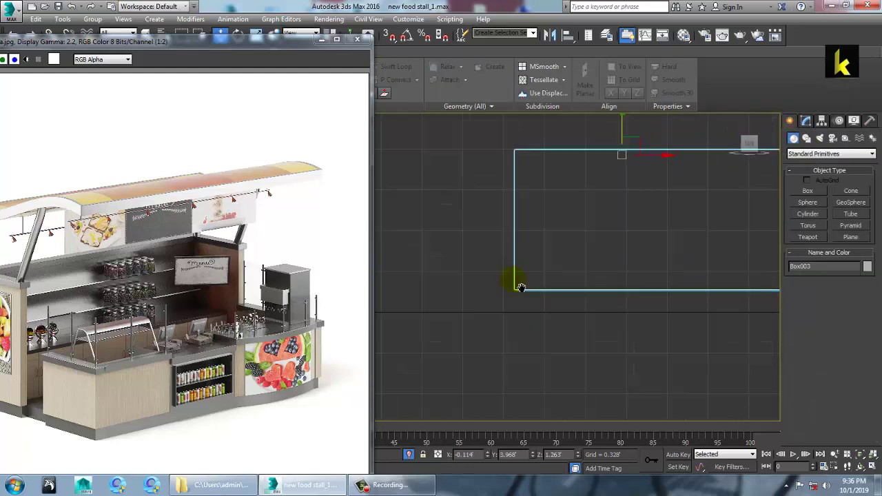
middle_click_drag(744, 279, 569, 298)
scroll(641, 299, "up", 2)
middle_click_drag(686, 305, 636, 296)
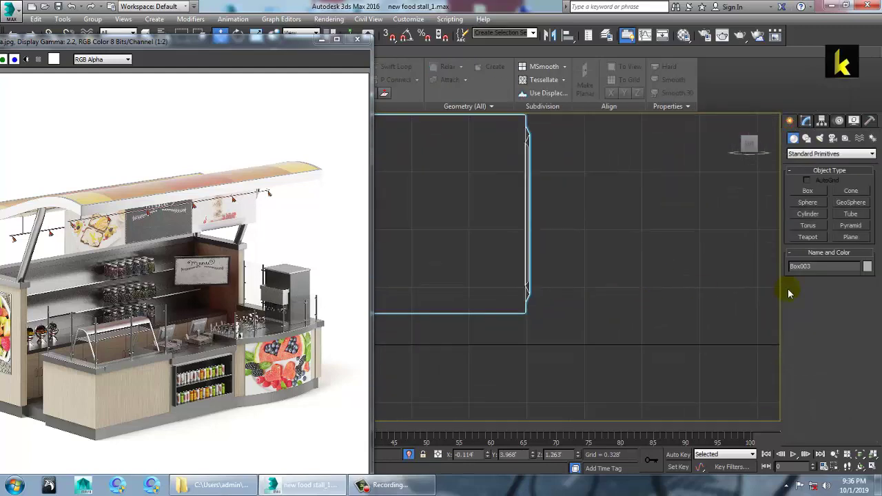
left_click(806, 137)
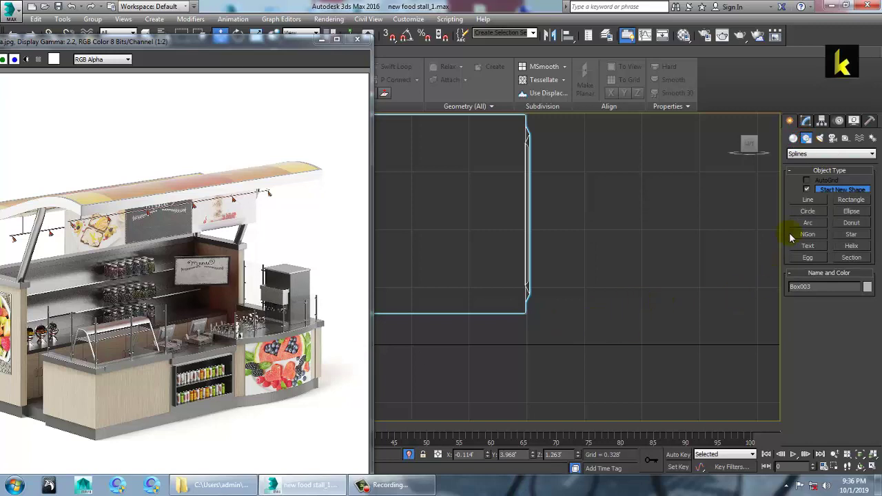
left_click(810, 202)
middle_click_drag(504, 219, 562, 245)
scroll(562, 245, "up", 2)
middle_click_drag(598, 255, 578, 262)
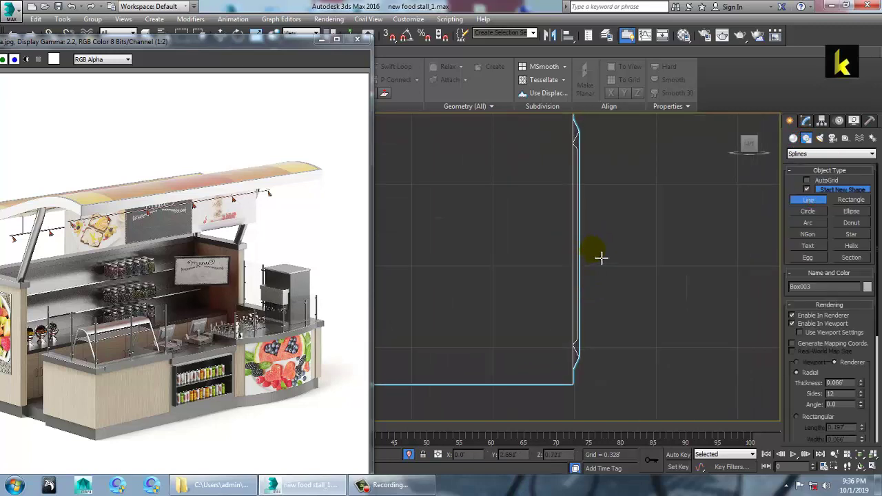
middle_click_drag(601, 218, 573, 217)
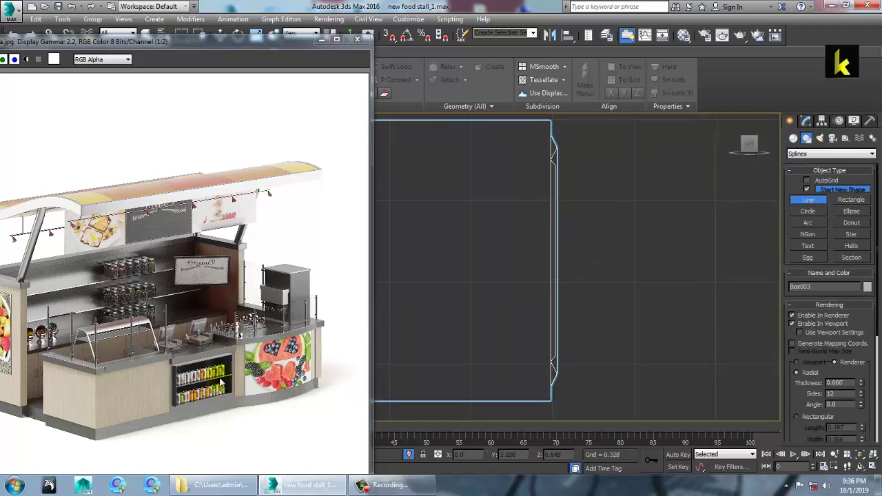
left_click(577, 208)
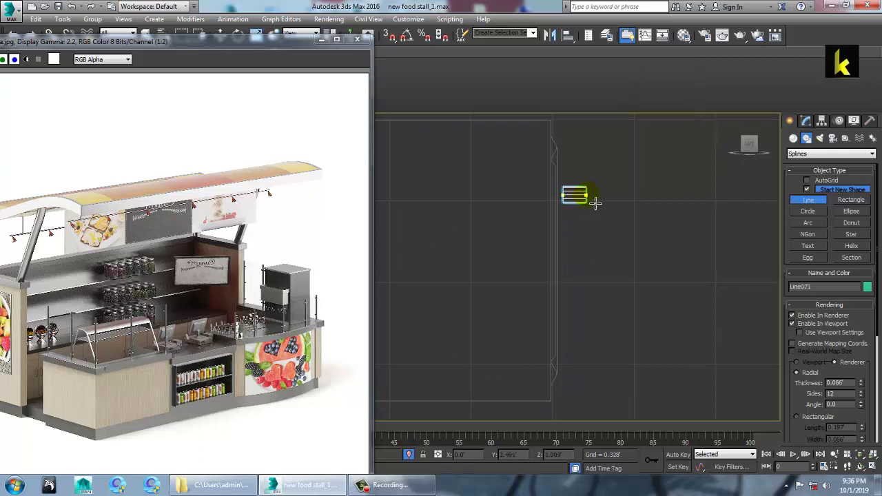
left_click(588, 197, "shift")
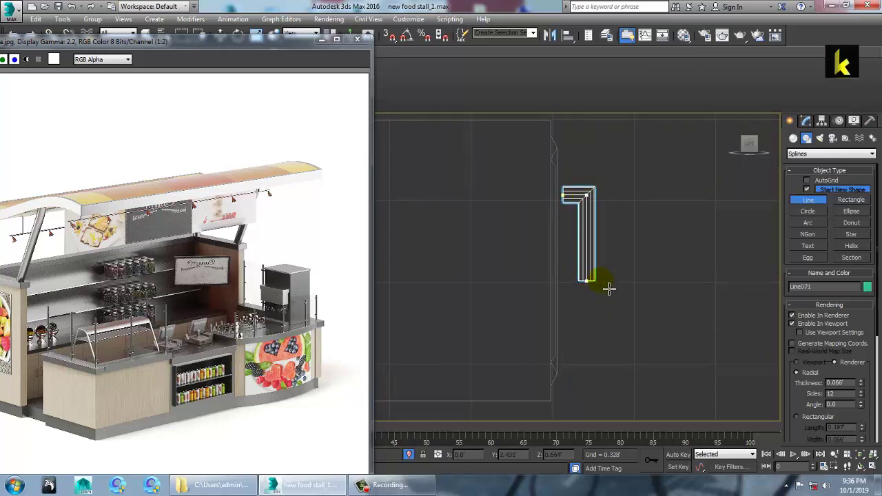
left_click(571, 285)
right_click(569, 283)
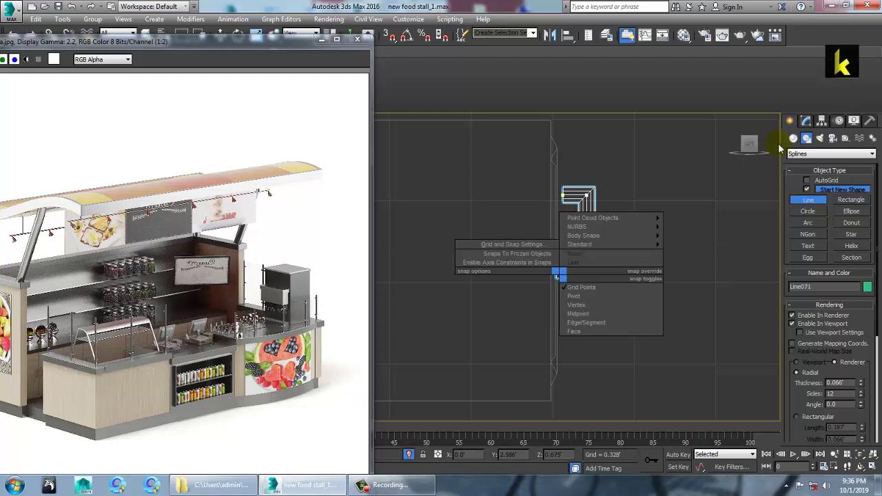
left_click(645, 193)
- Switch the handle line's rendered cross-section to rectangular and frame the handle in the perspective view
left_click(804, 124)
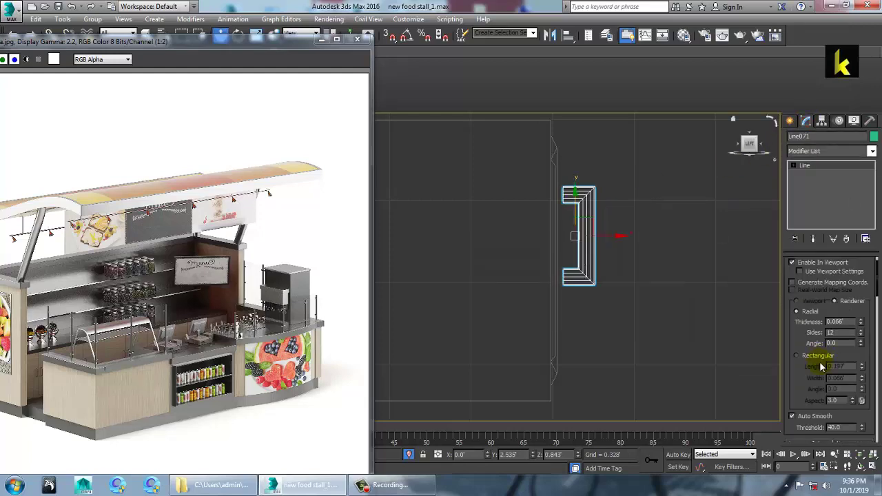
left_click(811, 358)
key("alt+w")
right_click(617, 380)
key("z")
key("alt+w")
scroll(637, 340, "down", 5)
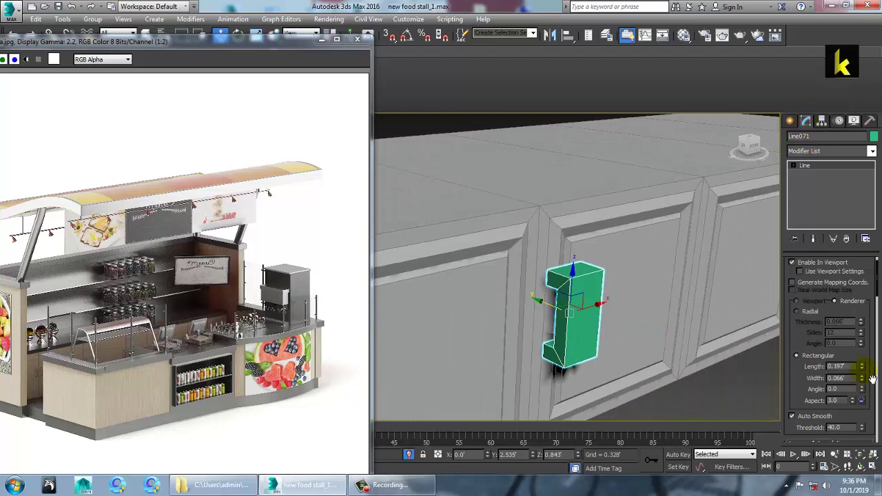
- Set the handle's rectangular cross-section to a length of 0.031' and a width of 0.016'
left_click_drag(861, 368, 3, 365)
middle_click_drag(454, 357, 574, 286, "alt")
- Fillet the two outer corner vertices of the C-shaped handle line by about 0.034'
left_click(813, 175)
left_click_drag(579, 259, 592, 294)
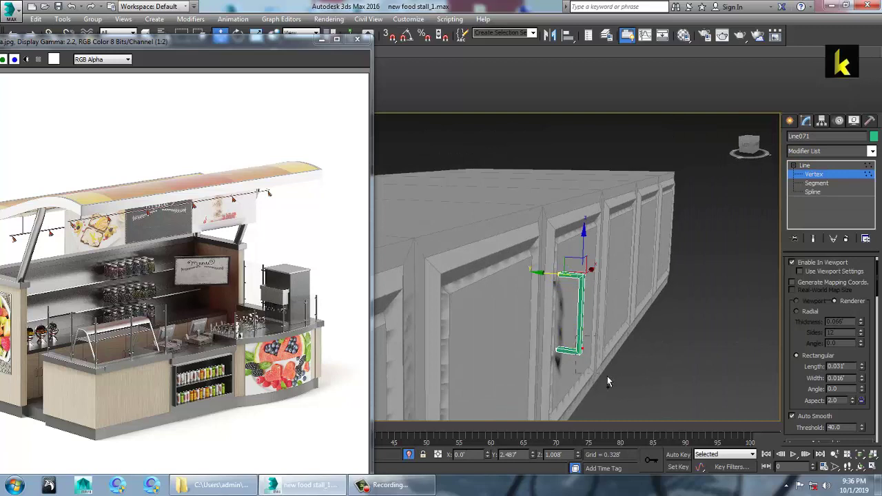
left_click(576, 349, "ctrl")
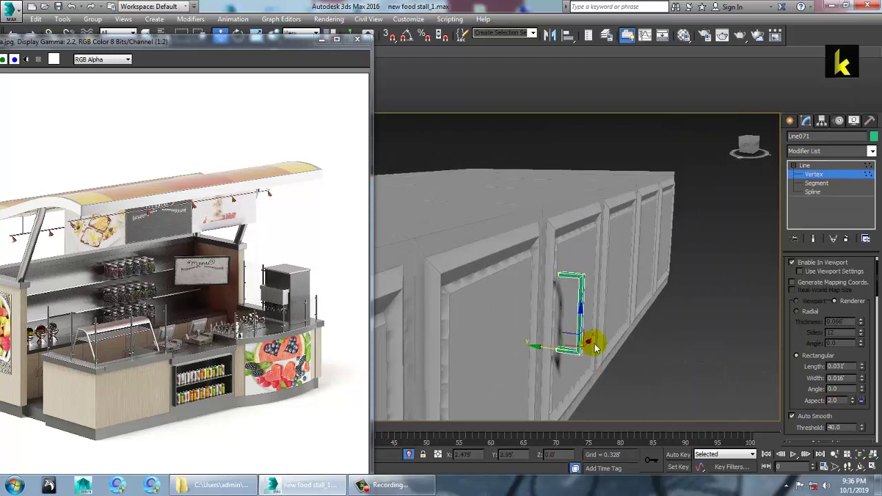
key("F3")
key("F3")
left_click_drag(815, 390, 847, 42)
left_click_drag(849, 346, 848, 139)
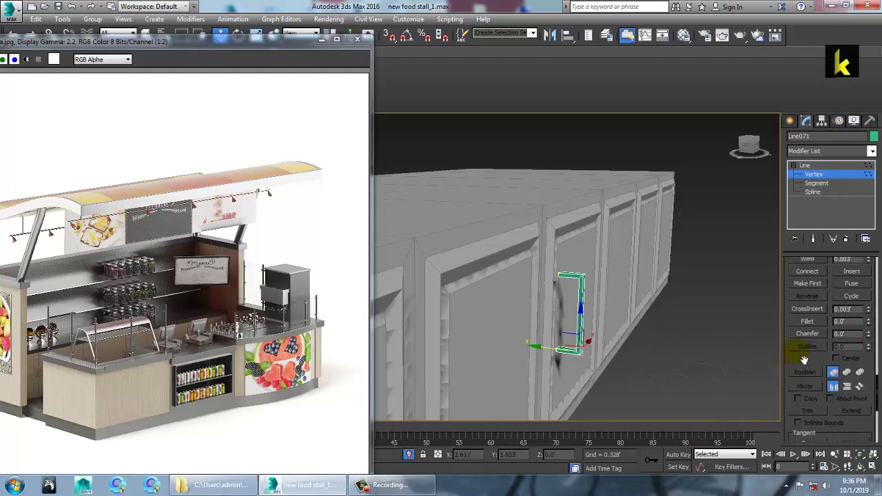
left_click(813, 321)
left_click_drag(578, 362, 578, 358)
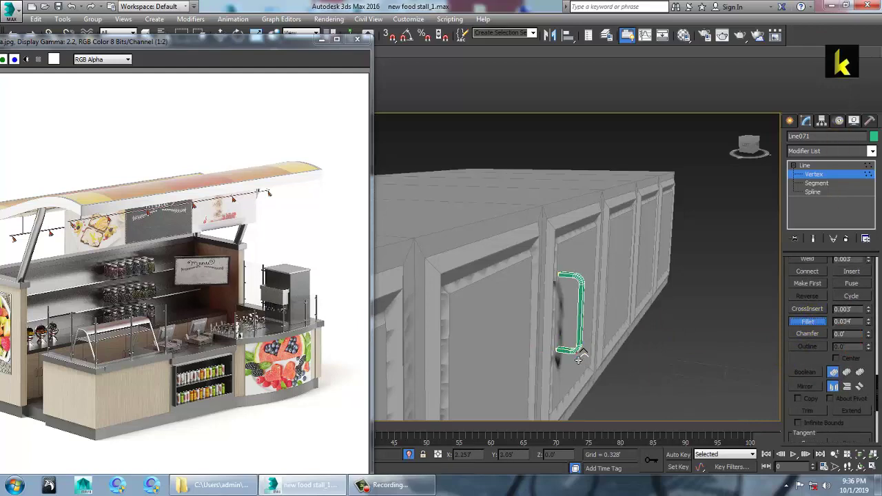
- Leave vertex editing and scale the whole handle down to suit the door panels
key("w")
left_click(812, 165)
middle_click_drag(620, 231, 594, 281, "alt")
key("r")
left_click_drag(573, 290, 586, 301)
key("w")
- Move the handle to the cabinet's end door, near the edge beside the neighbouring door, and seat its ends against the panel
middle_click_drag(602, 322, 659, 282, "alt")
scroll(567, 297, "down", 3)
left_click_drag(698, 264, 457, 295)
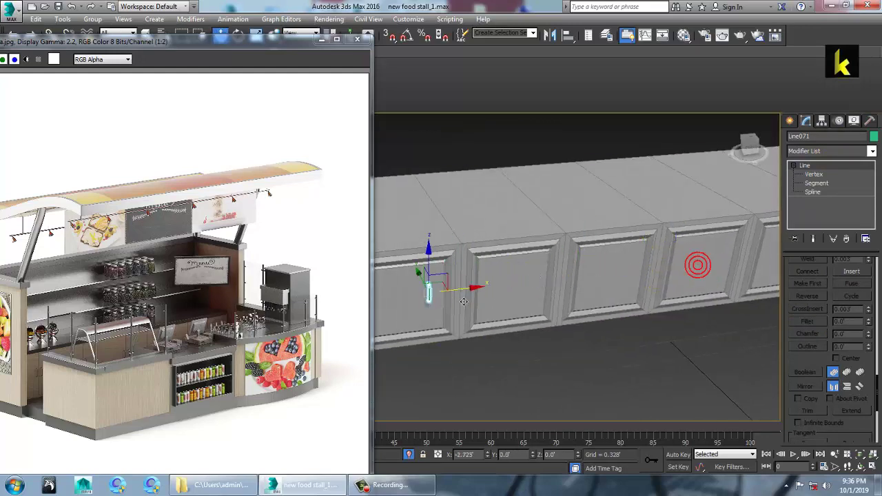
middle_click_drag(441, 300, 563, 302)
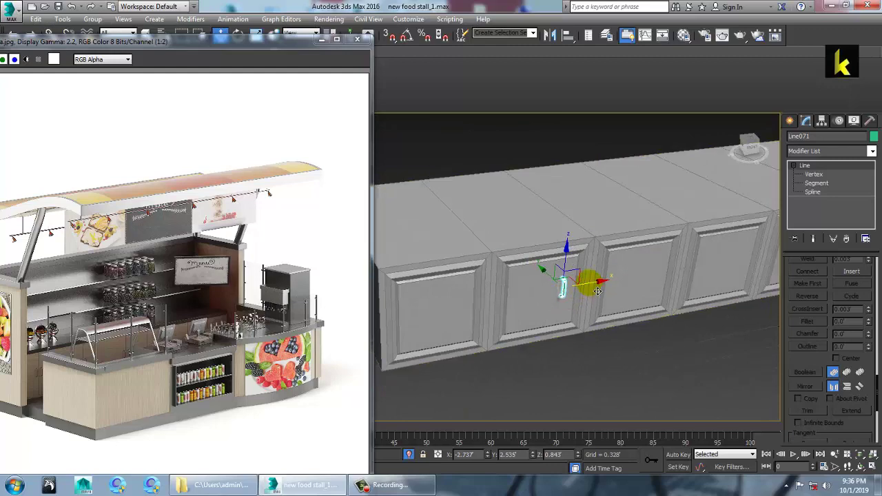
left_click_drag(586, 286, 496, 310)
middle_click_drag(506, 310, 559, 292, "alt")
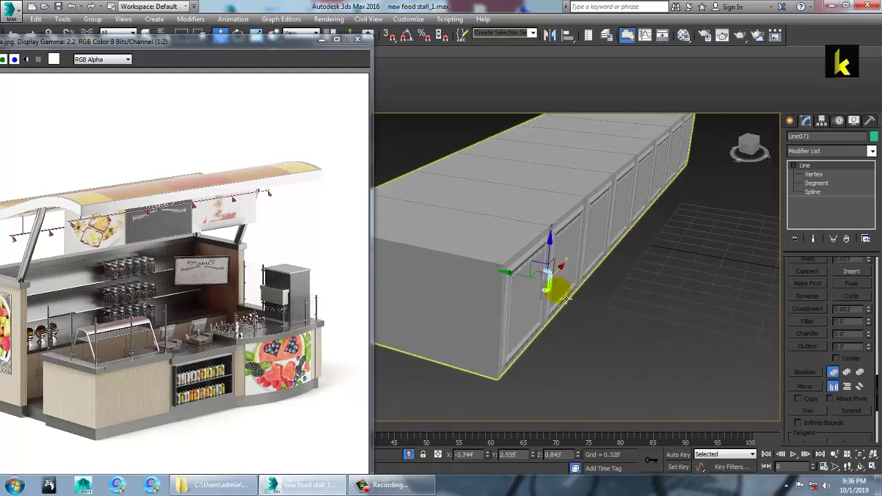
scroll(553, 289, "up", 3)
left_click_drag(524, 279, 510, 278)
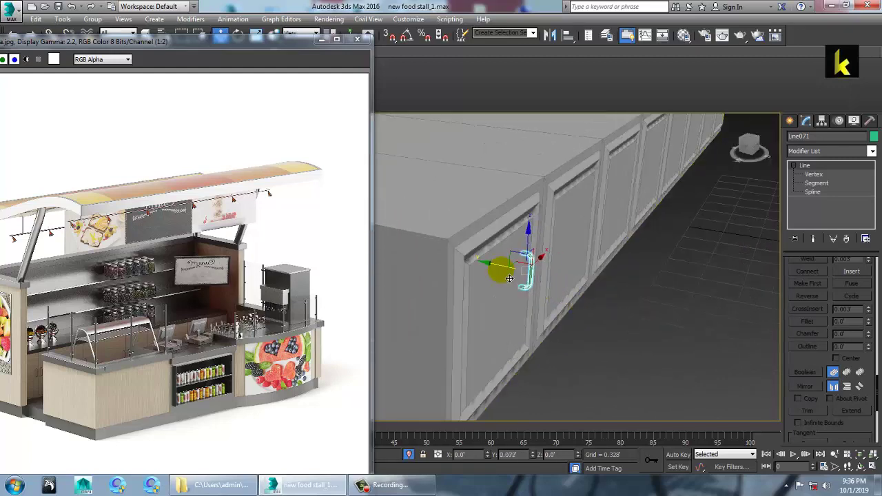
scroll(546, 284, "up", 5)
middle_click_drag(548, 292, 553, 309, "alt")
scroll(590, 292, "down", 3)
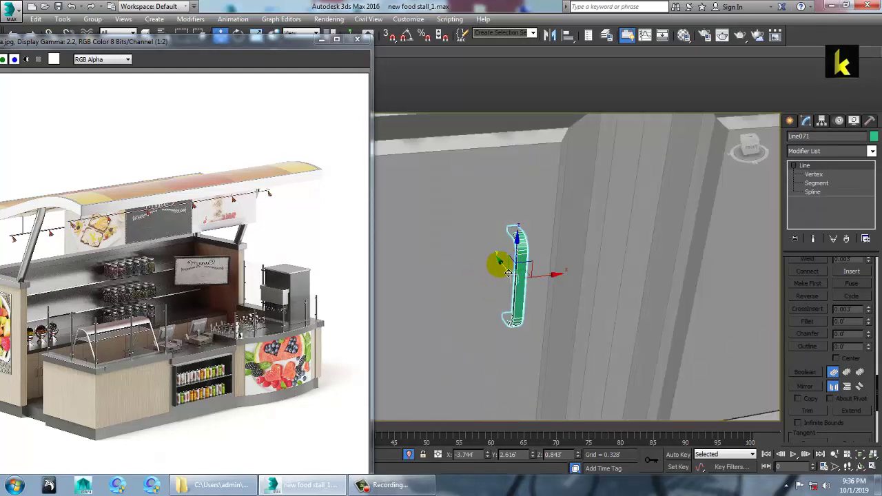
left_click_drag(501, 262, 503, 264)
- Copy the handle once in the Front view onto the second door, just across the stile between the first two doors
key("alt+w")
middle_click_drag(635, 182, 597, 186)
key("alt+w")
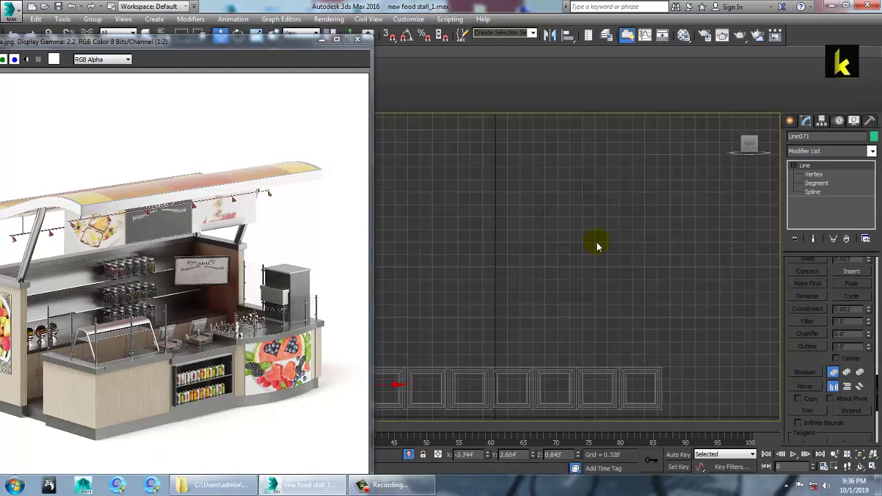
middle_click_drag(597, 246, 684, 152)
middle_click_drag(571, 252, 546, 252)
mouse_move(464, 297)
left_mouse_down("shift")
mouse_move(483, 299)
mouse_move(492, 244)
left_mouse_up("shift")
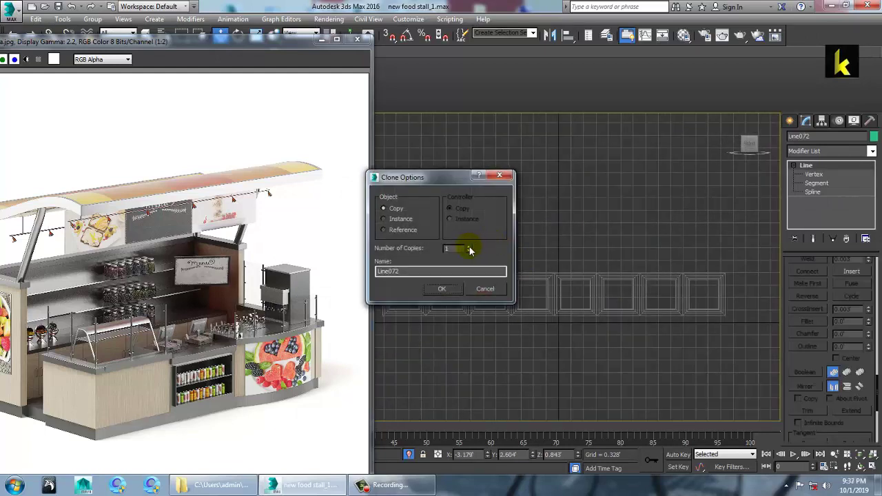
left_click(453, 290)
- Copy the pair of handles along the cabinet, first as 2 copies and again as 1 copy, so every door pair has handles
left_click(417, 294, "ctrl")
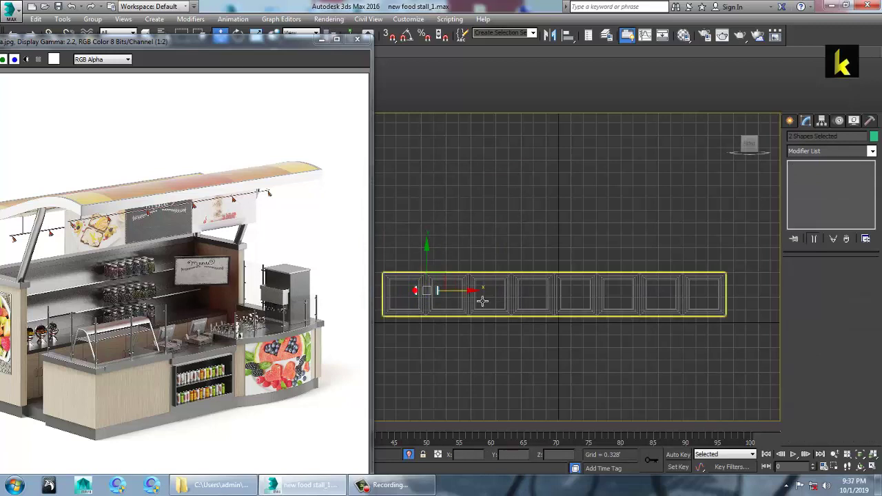
left_click_drag(483, 301, 559, 307)
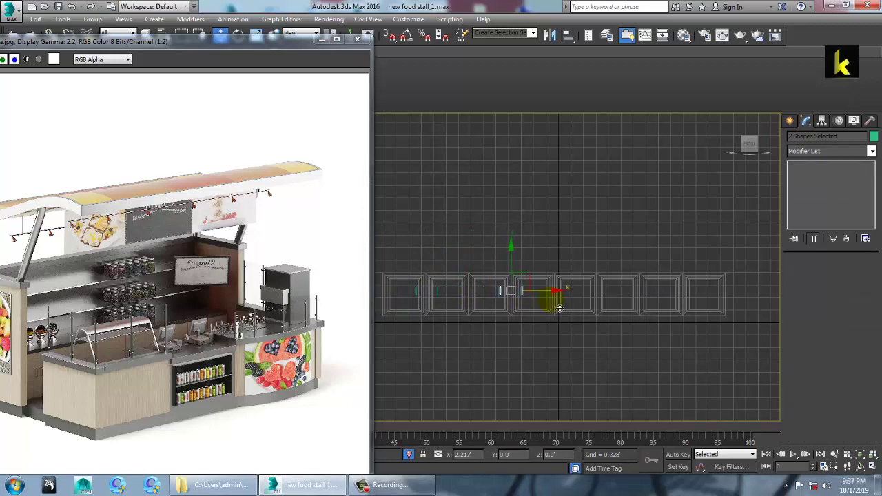
left_click_drag(559, 307, 559, 307, "shift")
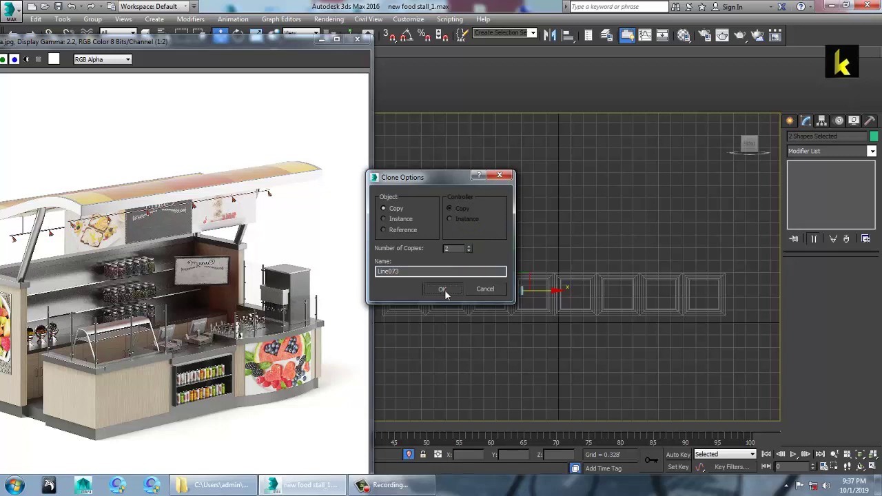
left_click(442, 289)
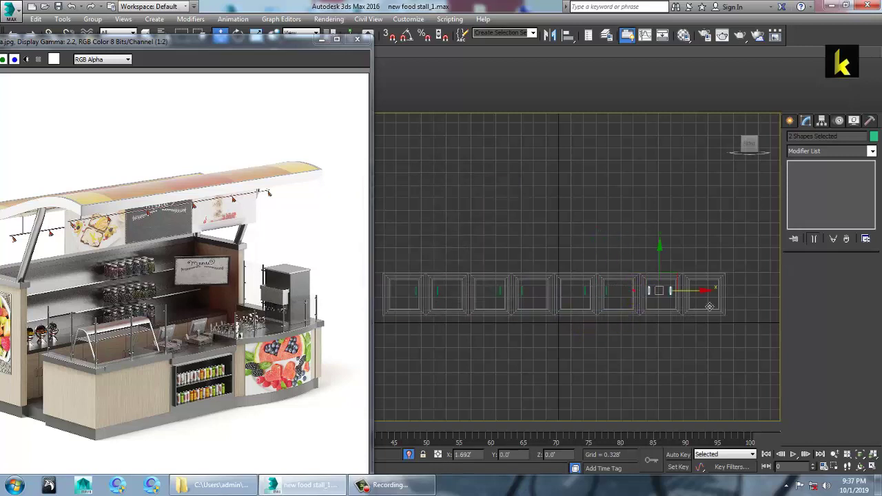
left_click_drag(709, 306, 730, 309)
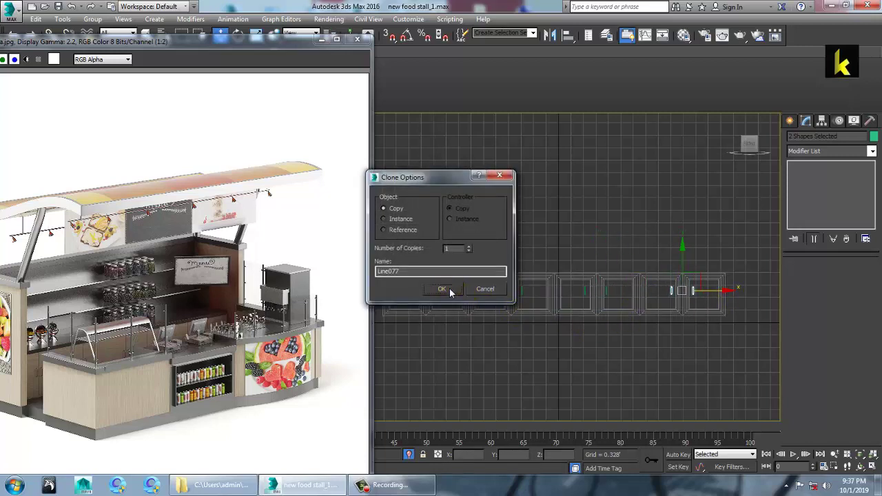
left_click(450, 292)
- Return to the perspective view and end the isolation so the whole food stall is displayed
key("alt+w")
right_click(702, 360)
key("alt+w")
scroll(682, 337, "down", 5)
mouse_move(680, 334)
middle_mouse_down("alt")
mouse_move(679, 325)
mouse_move(696, 331)
middle_mouse_up("alt")
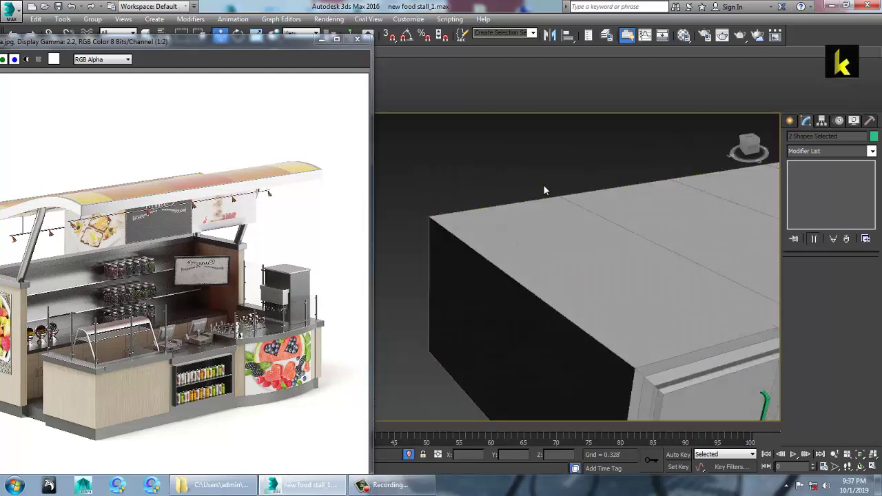
right_click(545, 187)
left_click(575, 98)
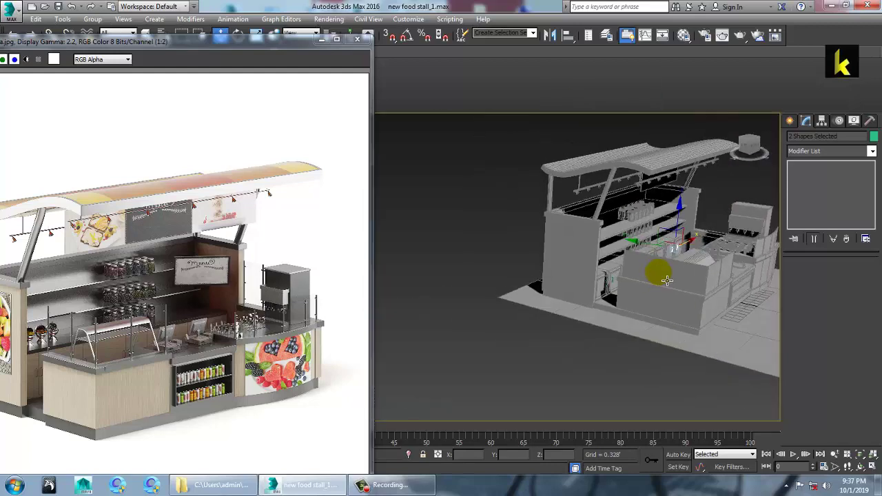
- Select all objects, assign them one grey object color, and view the stall from the front counter side
key("ctrl+a")
left_click(873, 136)
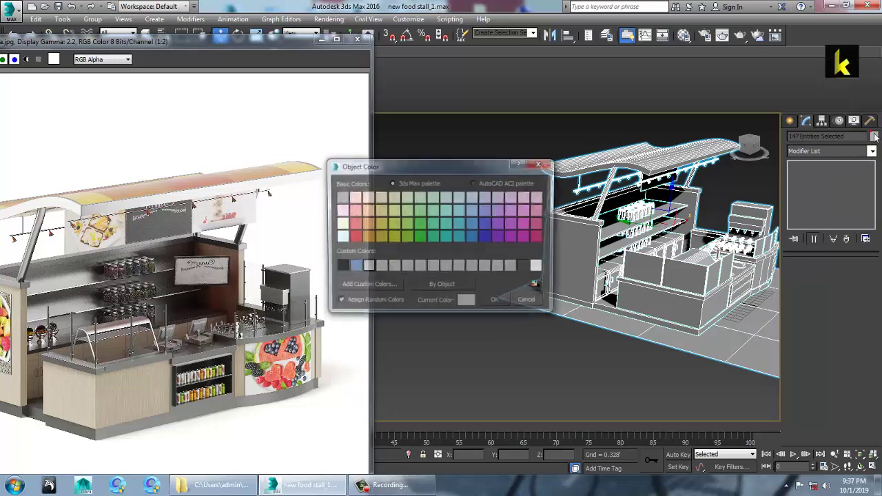
left_click(501, 303)
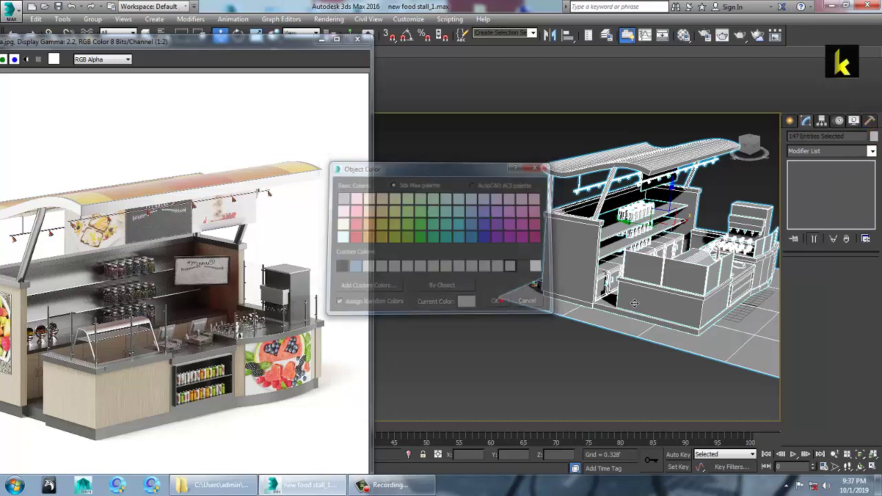
middle_click_drag(506, 305, 650, 361, "alt")
scroll(612, 328, "up", 5)
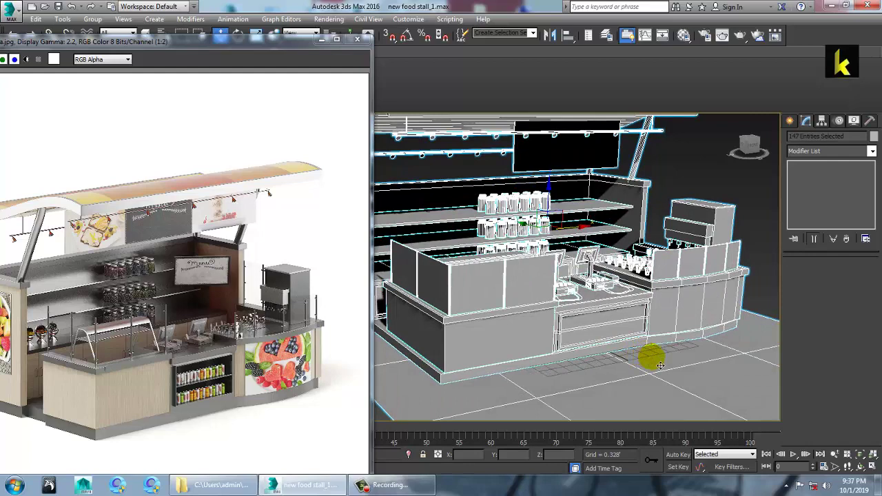
middle_click_drag(607, 301, 602, 296, "alt")
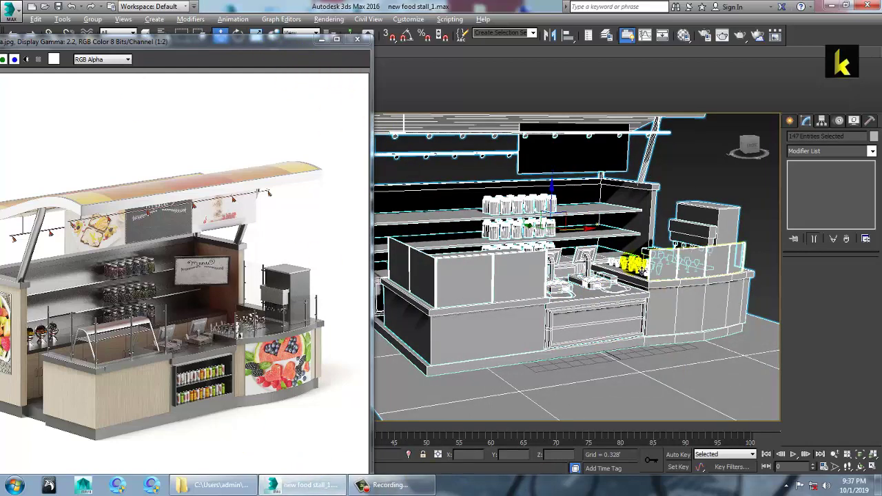
- Minimise the reference image window and scale the floor plane up uniformly to about 180%
left_click(322, 41)
middle_click_drag(694, 399, 632, 440)
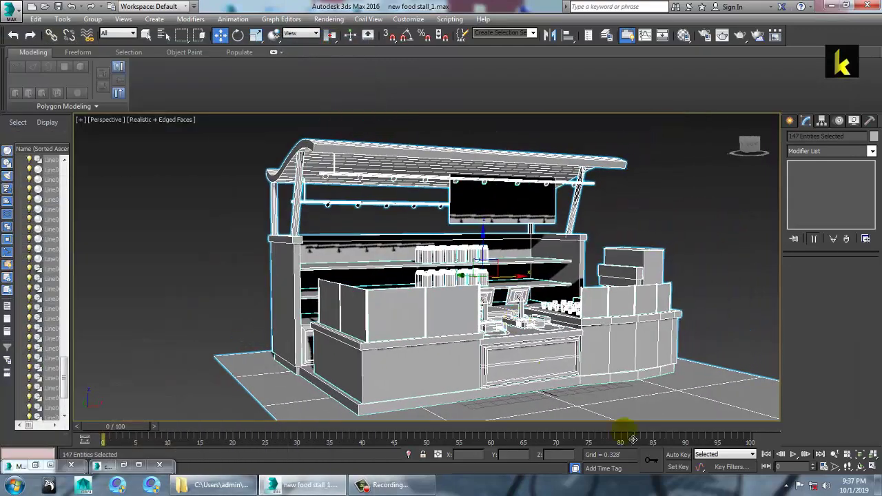
left_click(614, 411)
key("r")
left_click_drag(487, 363, 422, 323)
- Unhide all objects and select the V-Ray physical camera in front of the stall
right_click(700, 193)
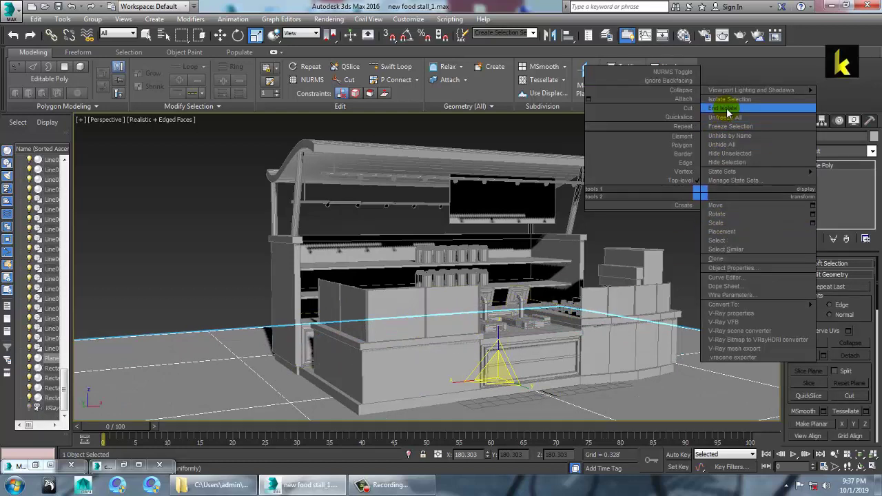
left_click(734, 146)
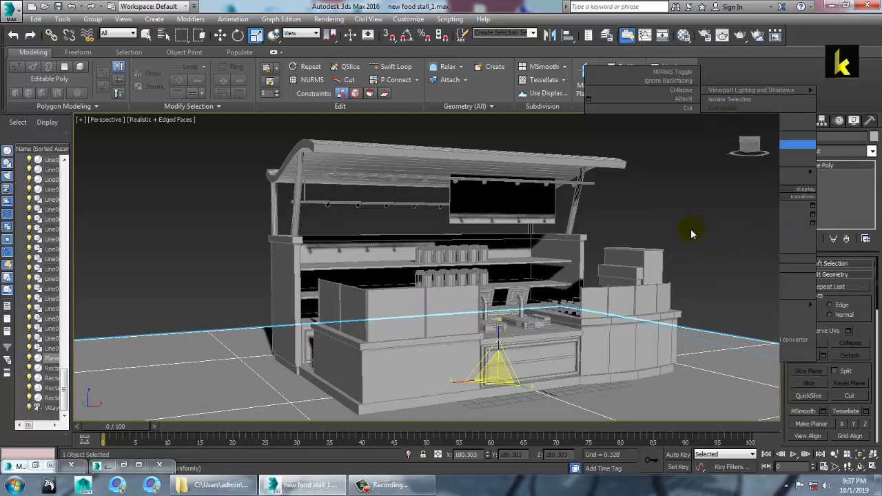
scroll(664, 248, "down", 4)
middle_click_drag(663, 249, 536, 215)
left_click(546, 232)
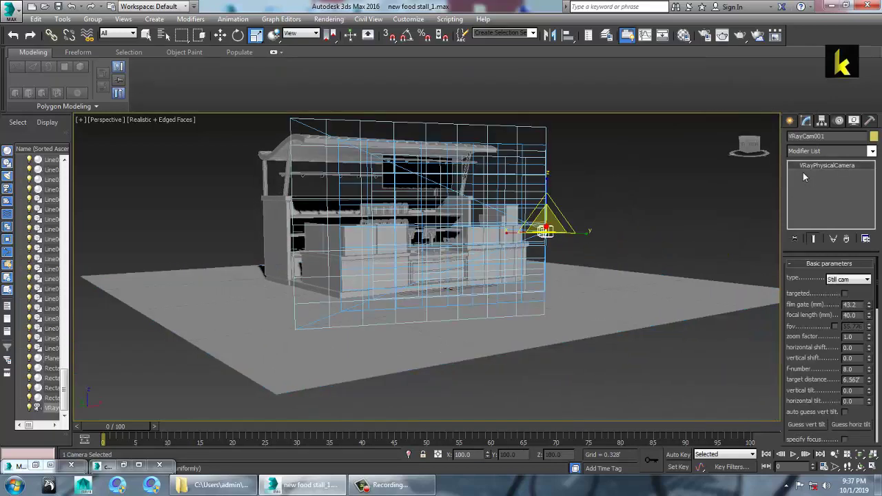
middle_click_drag(535, 285, 498, 303, "alt")
scroll(504, 282, "up", 3)
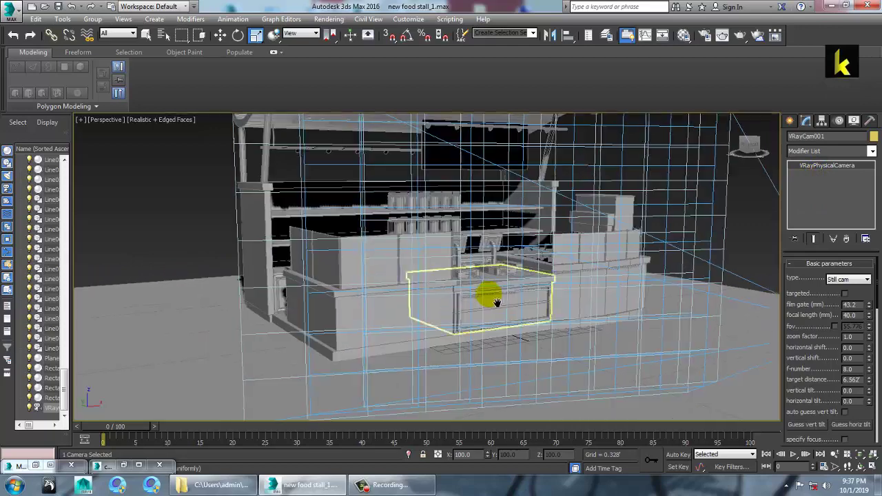
middle_click_drag(547, 317, 524, 333)
- Clear away the minimised windows covering the MAXScript Mini Listener and empty its entry line
left_click(10, 468)
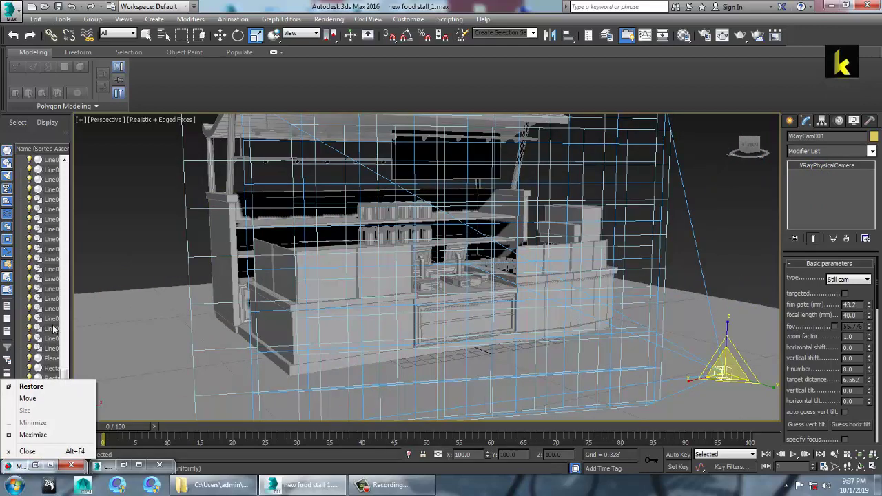
left_click(90, 403)
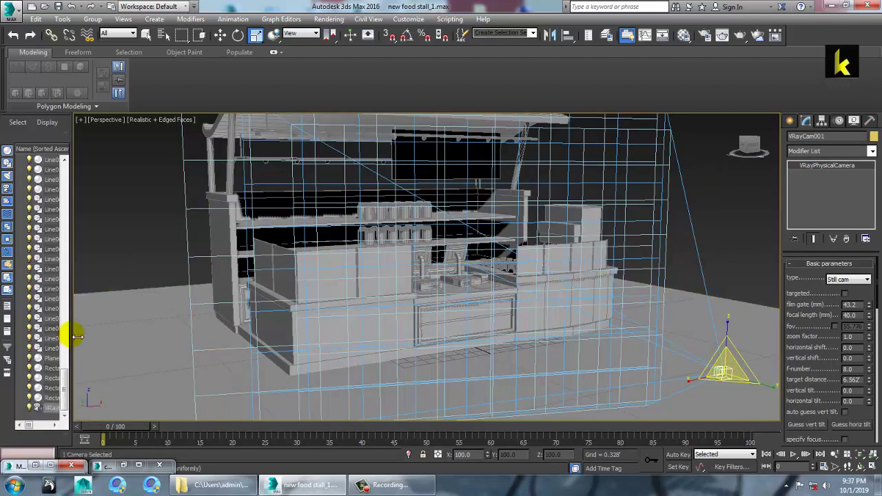
left_click(139, 468)
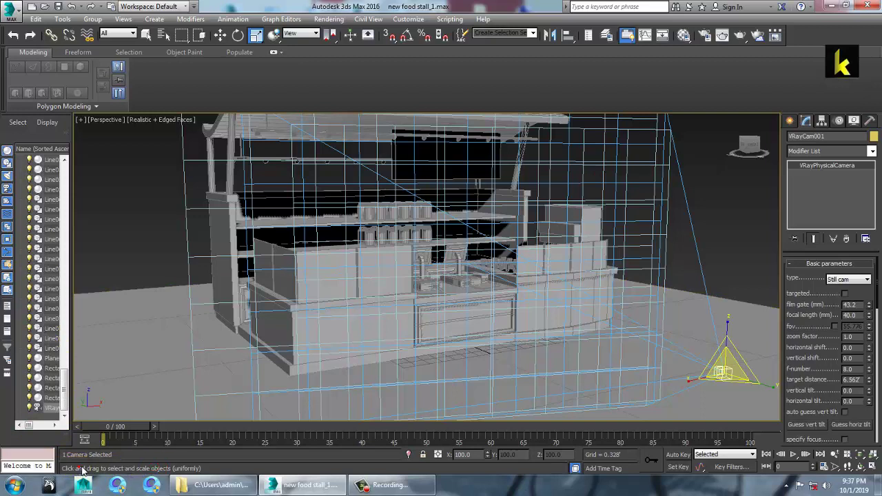
left_click(42, 467)
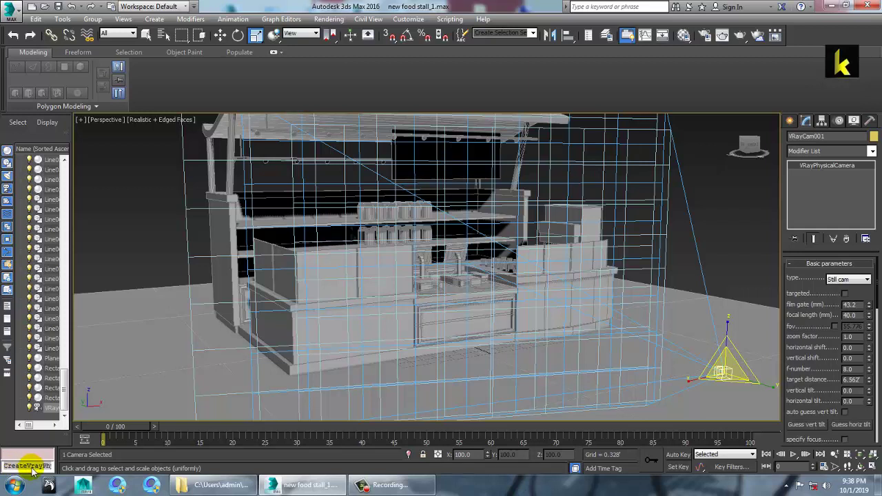
left_click(31, 466)
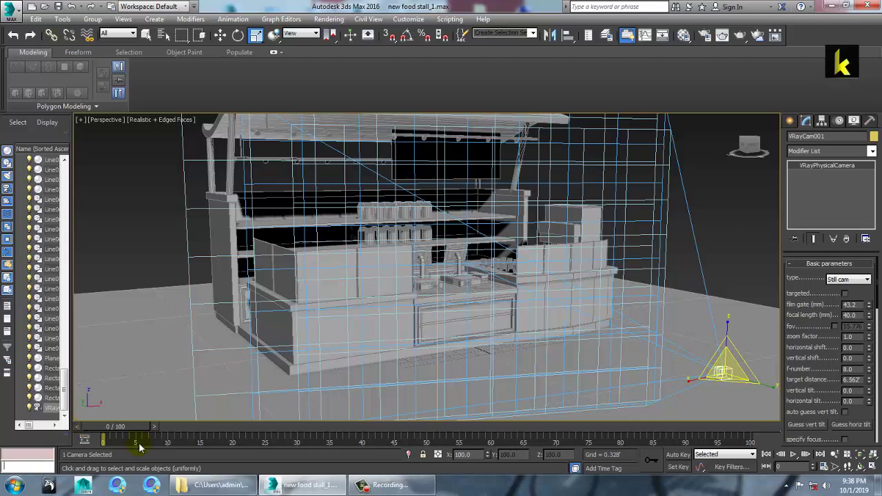
- Look through the V-Ray camera and walk it backwards until the whole food stall fits in the frame
left_click(790, 121)
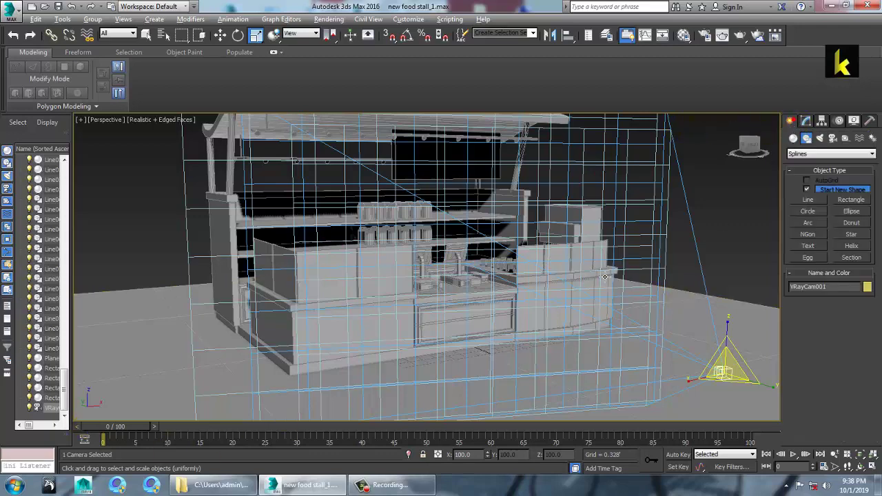
key("c")
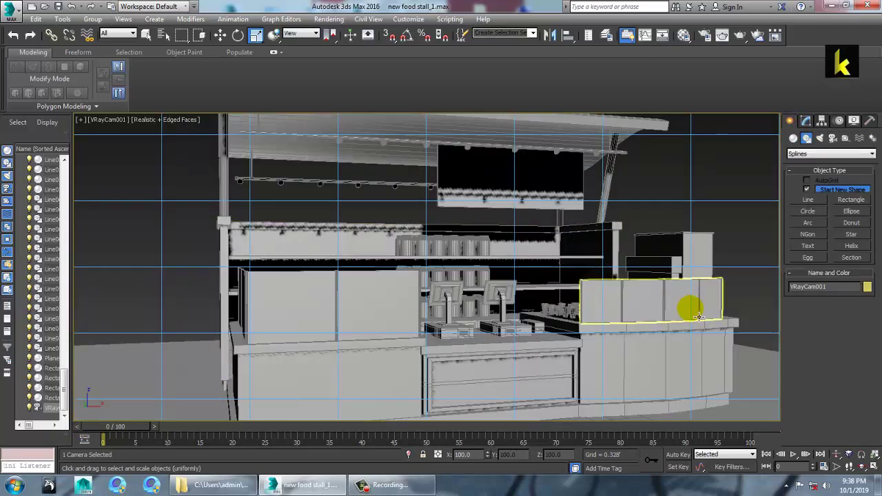
key("Up")
key("Down")
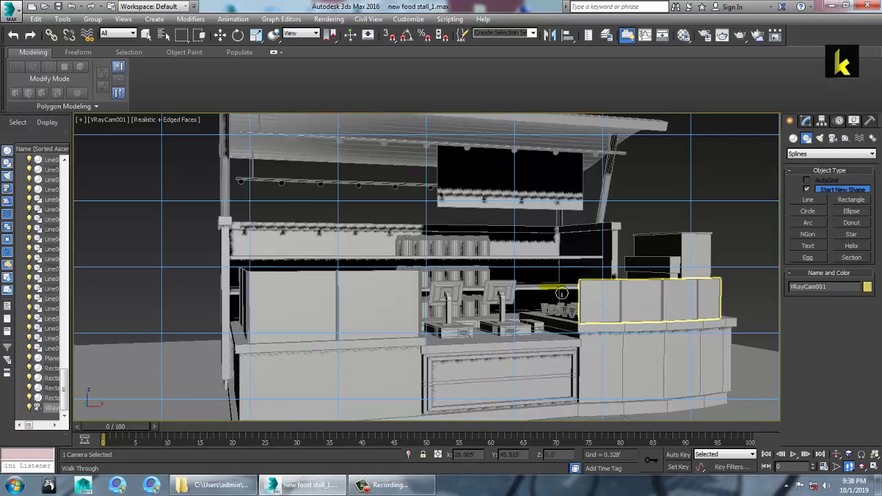
key("Down")
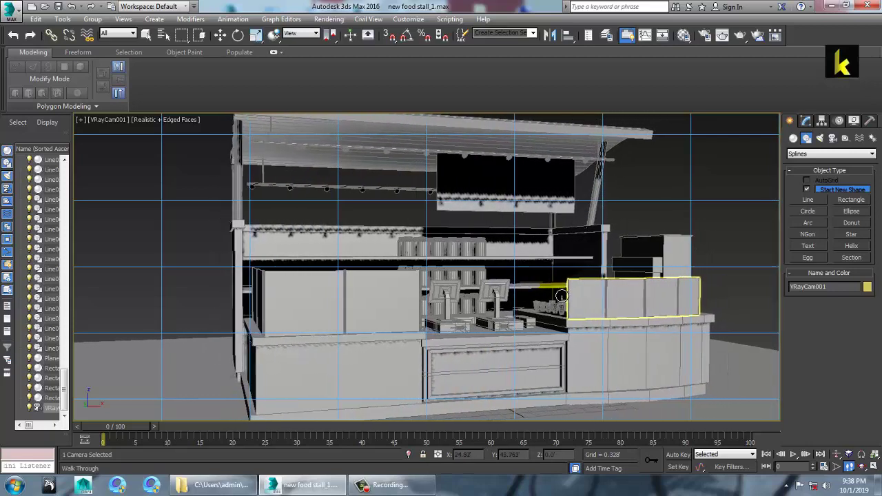
key("Down")
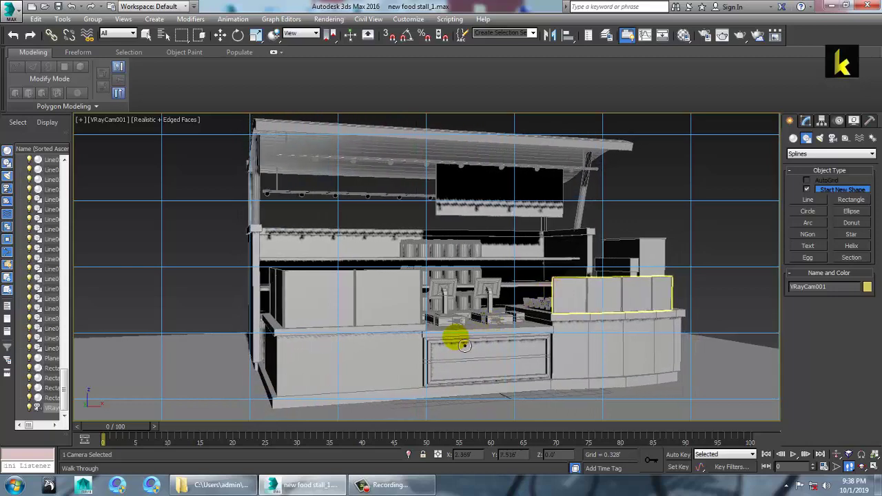
- Show all four viewports and set up a shaded perspective view that shows both the stall and its camera
key("alt+w")
right_click(319, 365)
key("p")
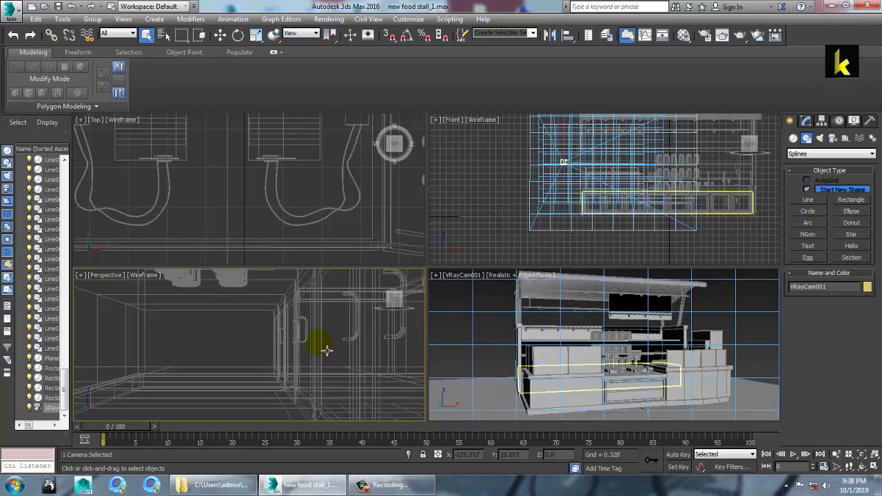
mouse_move(327, 350)
middle_mouse_down("alt")
mouse_move(316, 389)
mouse_move(250, 362)
middle_mouse_up("alt")
key("F3")
scroll(337, 350, "down", 5)
scroll(319, 366, "down", 4)
middle_click_drag(360, 361, 338, 363, "alt")
- Move the V-Ray camera sideways along its X axis to about X -6.27'
key("w")
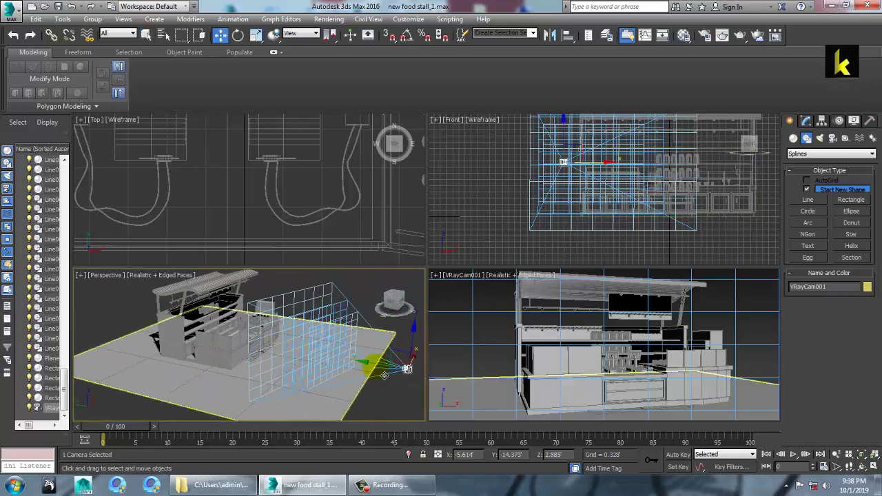
middle_click_drag(407, 370, 330, 389, "alt")
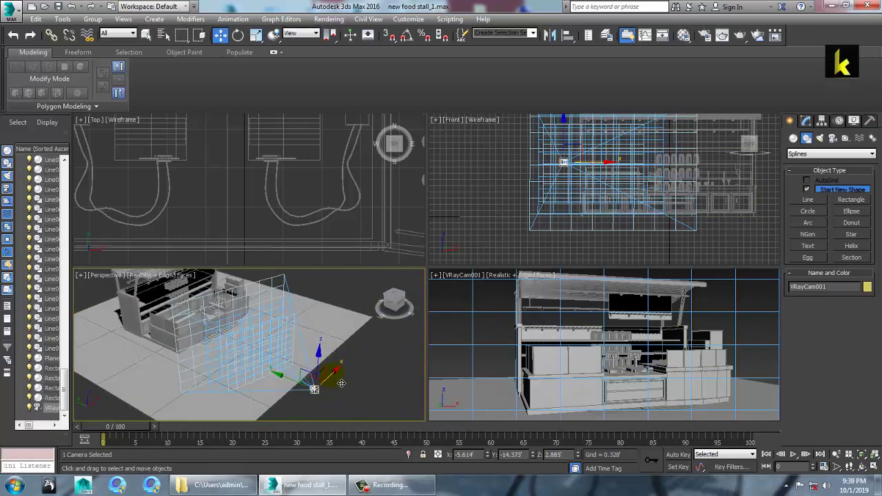
left_click_drag(332, 375, 328, 380)
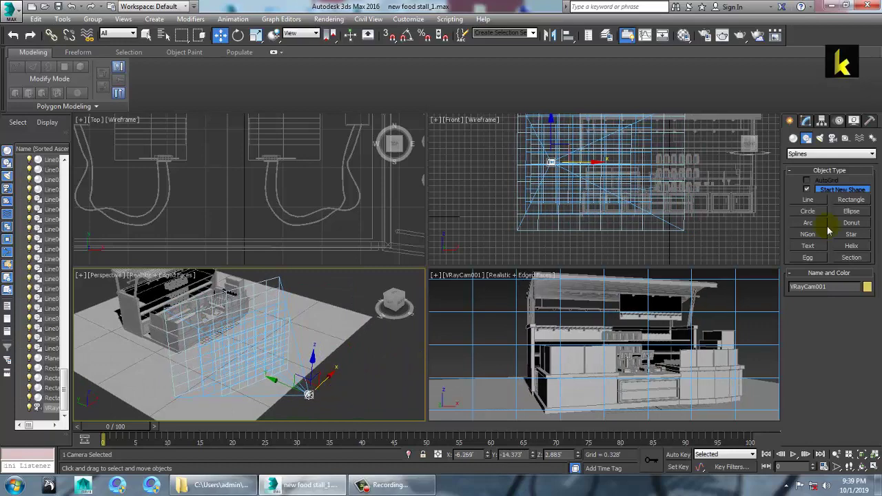
- Make the V-Ray camera targeted and reposition it to about X -6.69', Y -13.97'
left_click(804, 122)
left_click(845, 293)
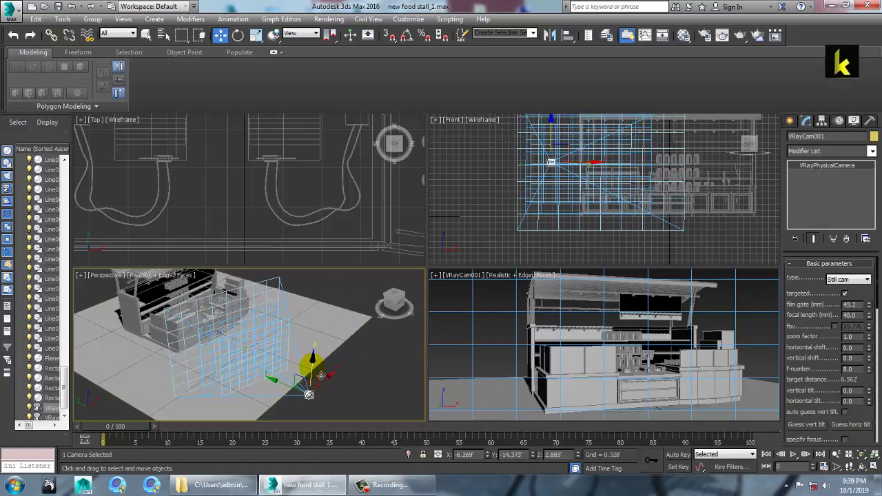
key("e")
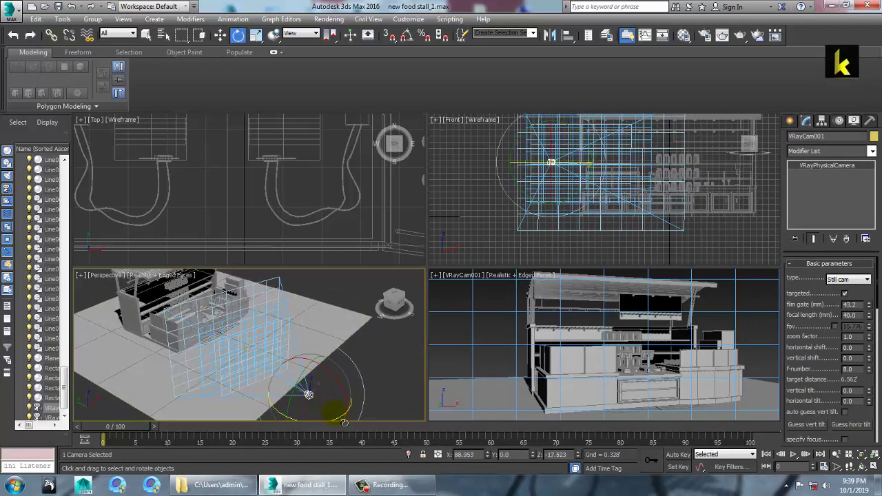
key("w")
left_click_drag(337, 385, 320, 394)
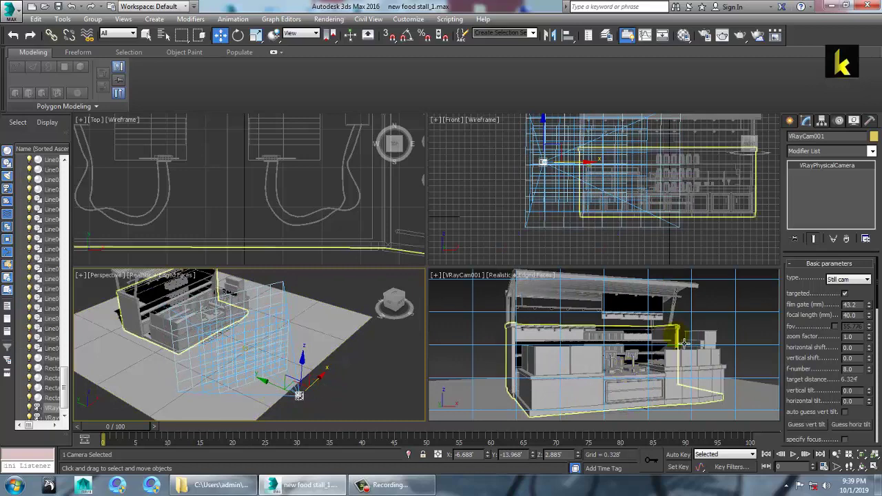
- Maximise the camera view of the stall and save the scene
left_click(677, 339)
key("alt+w")
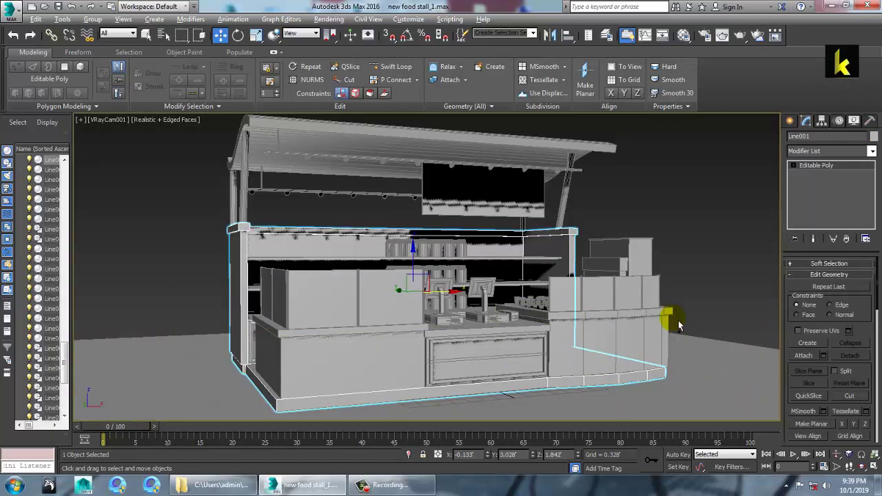
key("ctrl+s")
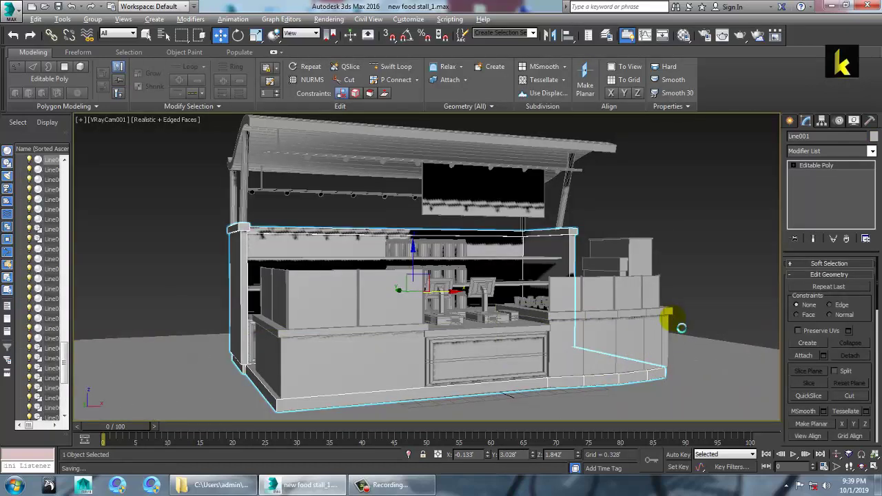